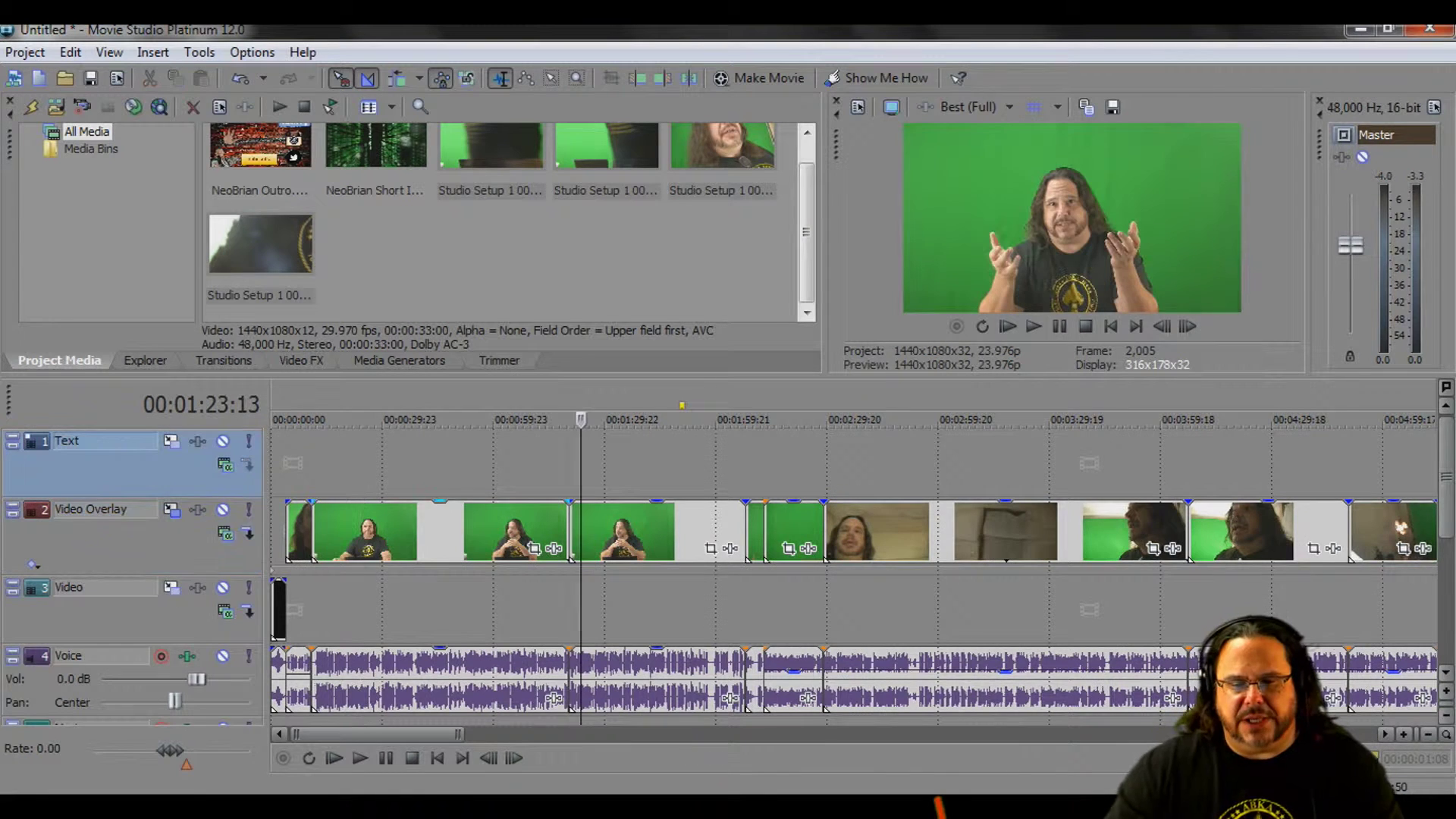
# Move the short opening green-screen clip from the Video Overlay track down to the Video track, keeping its time position.
pyautogui.click(350, 531)
pyautogui.click(627, 531)
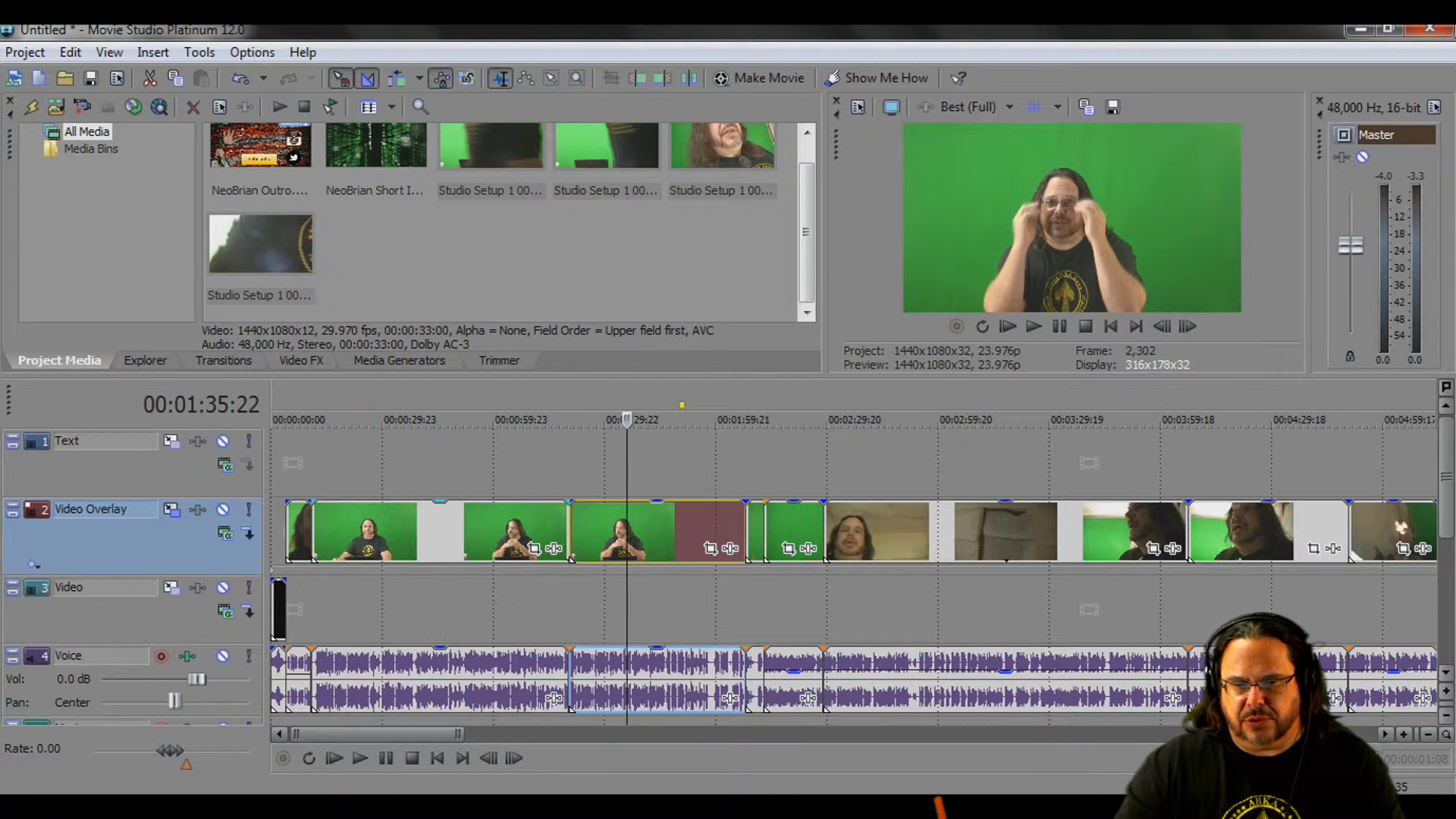
pyautogui.click(300, 531)
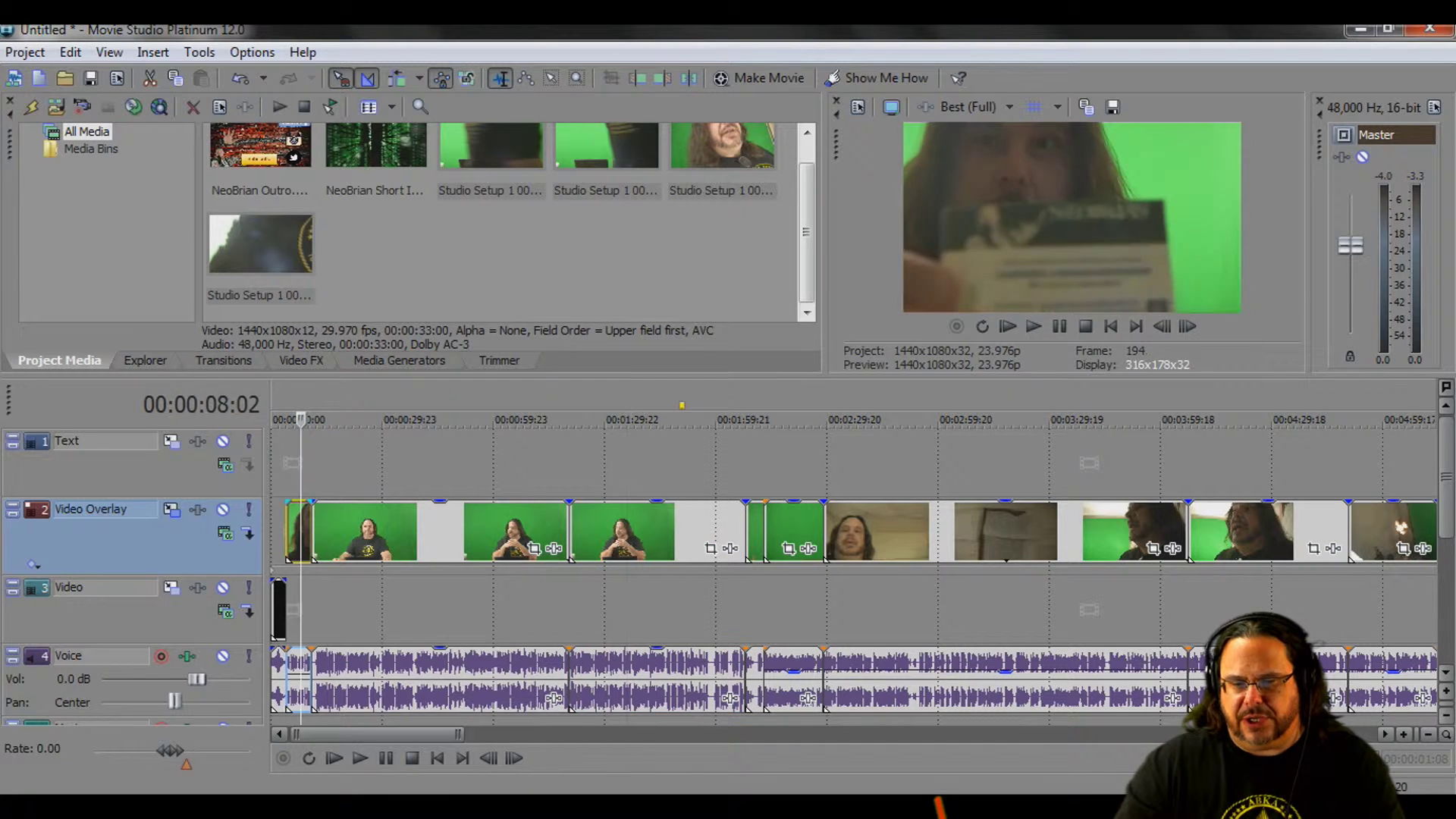
pyautogui.moveTo(300, 531); pyautogui.dragTo(301, 607)
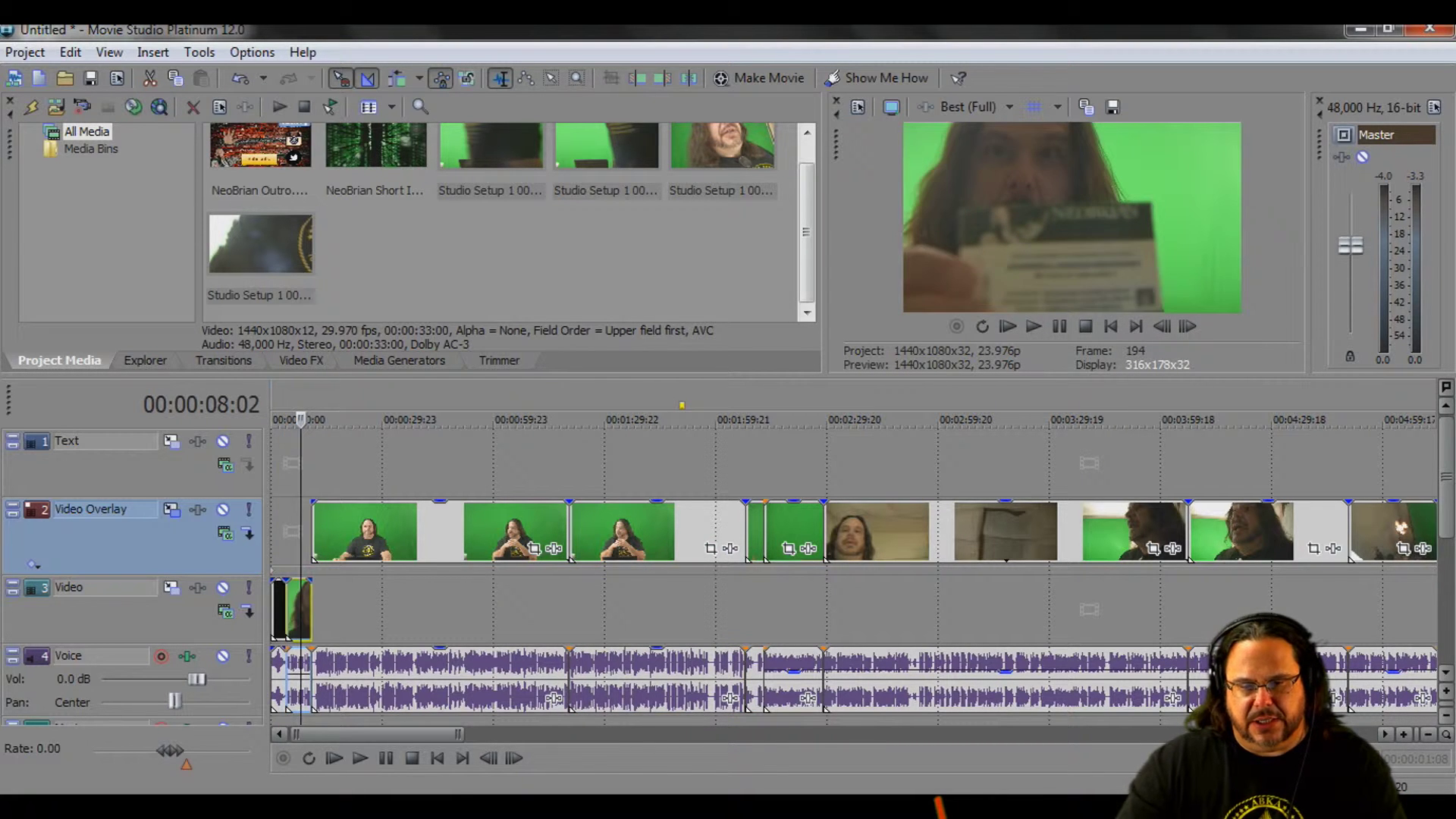
# Move all Video Overlay clips after the two long green-screen clips, through the end of the project, down to the Video track.
pyautogui.scroll(-2, 854, 569)
pyautogui.scroll(4, 854, 569)
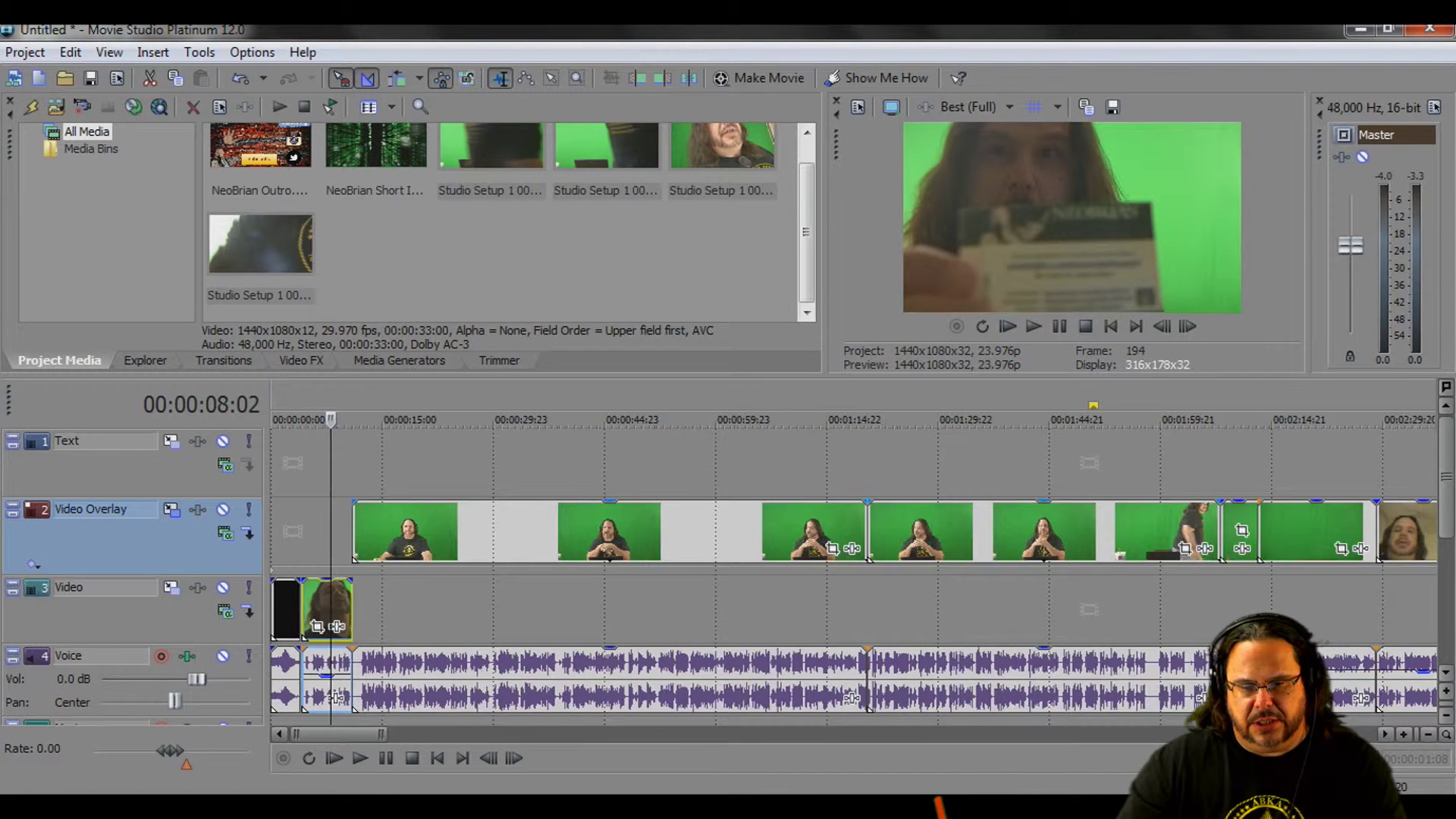
pyautogui.scroll(-4, 854, 569)
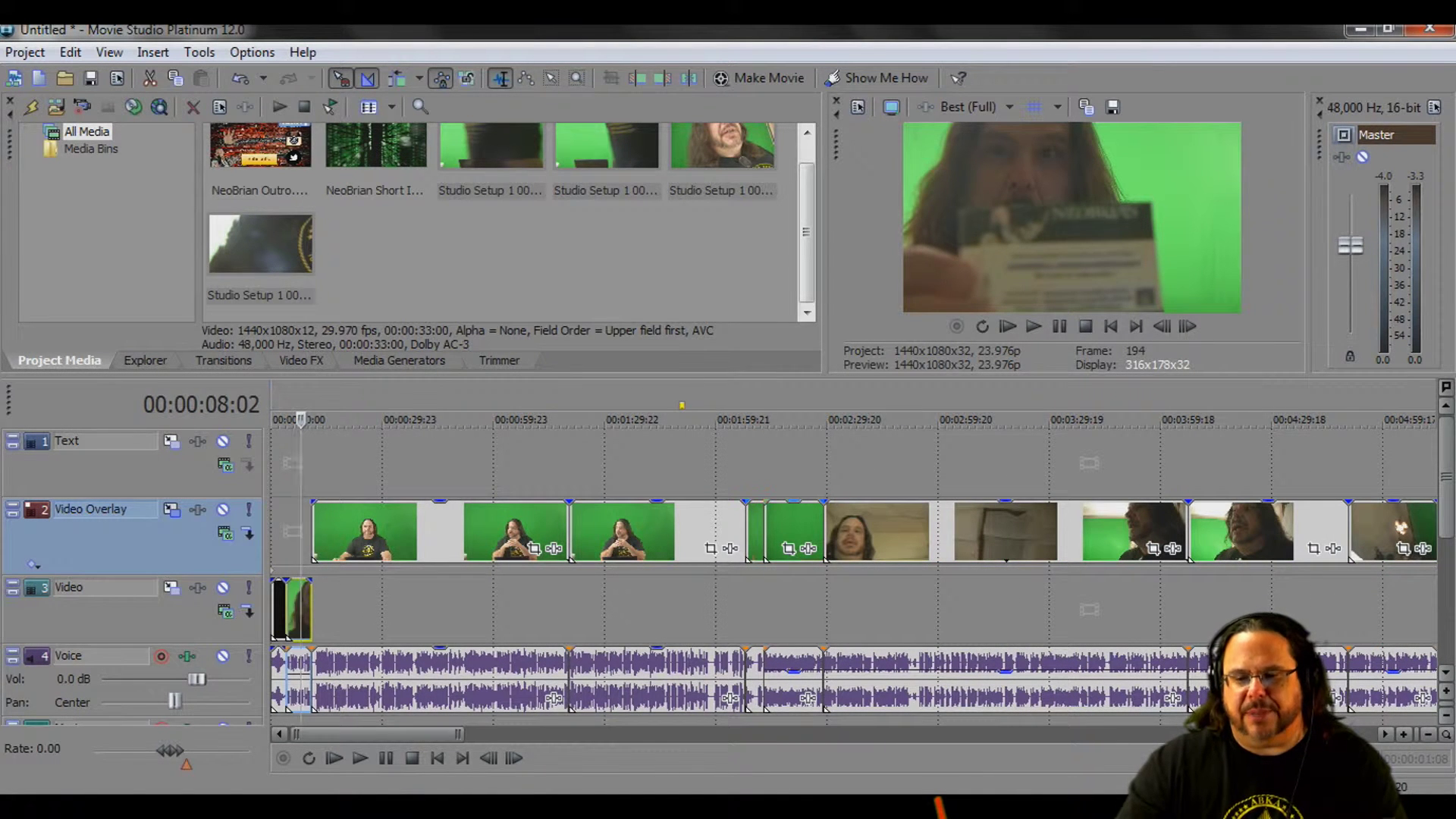
pyautogui.click(762, 531)
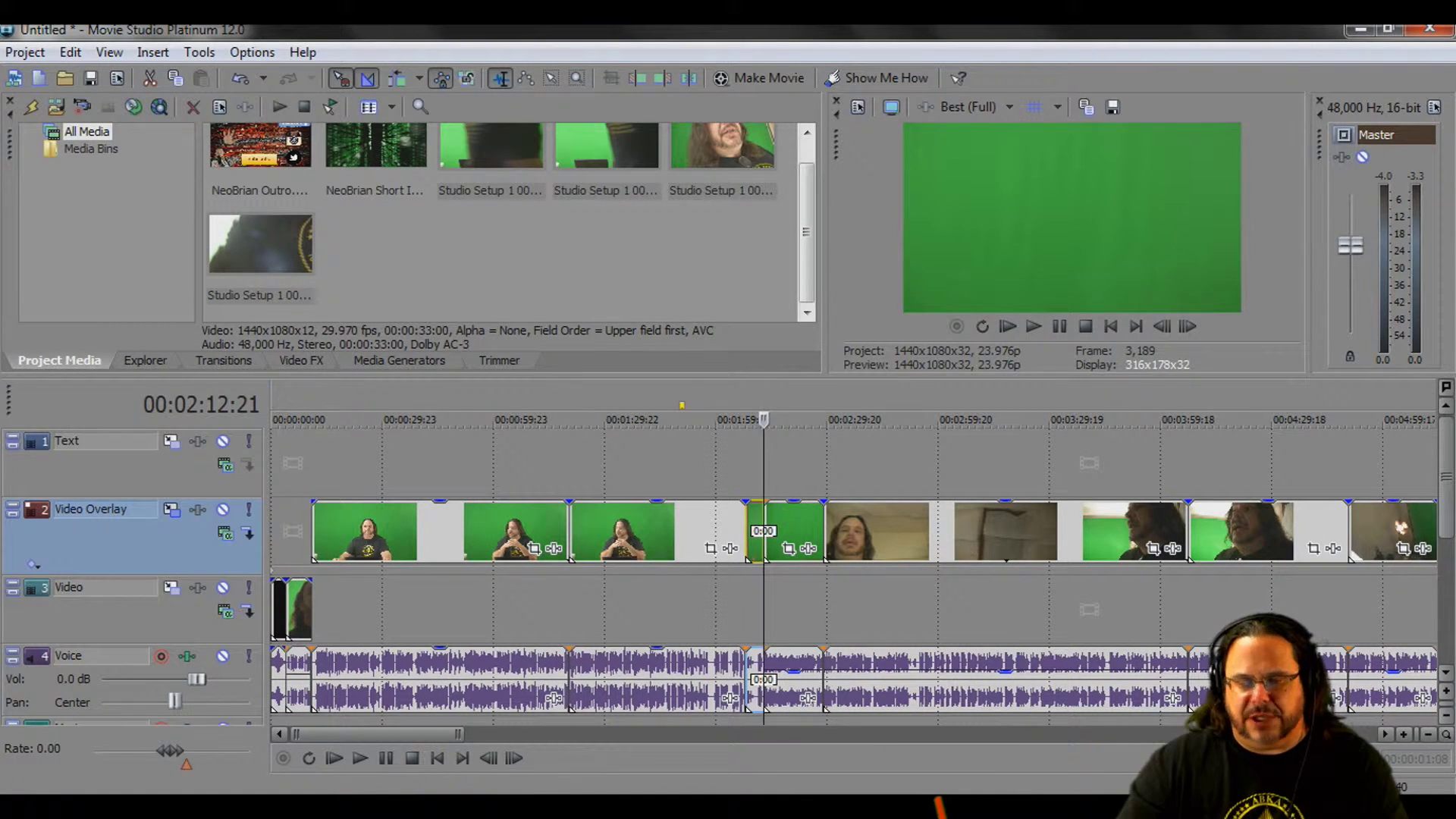
pyautogui.moveTo(377, 734); pyautogui.dragTo(762, 734)
pyautogui.hotkey('ctrl', 'a')
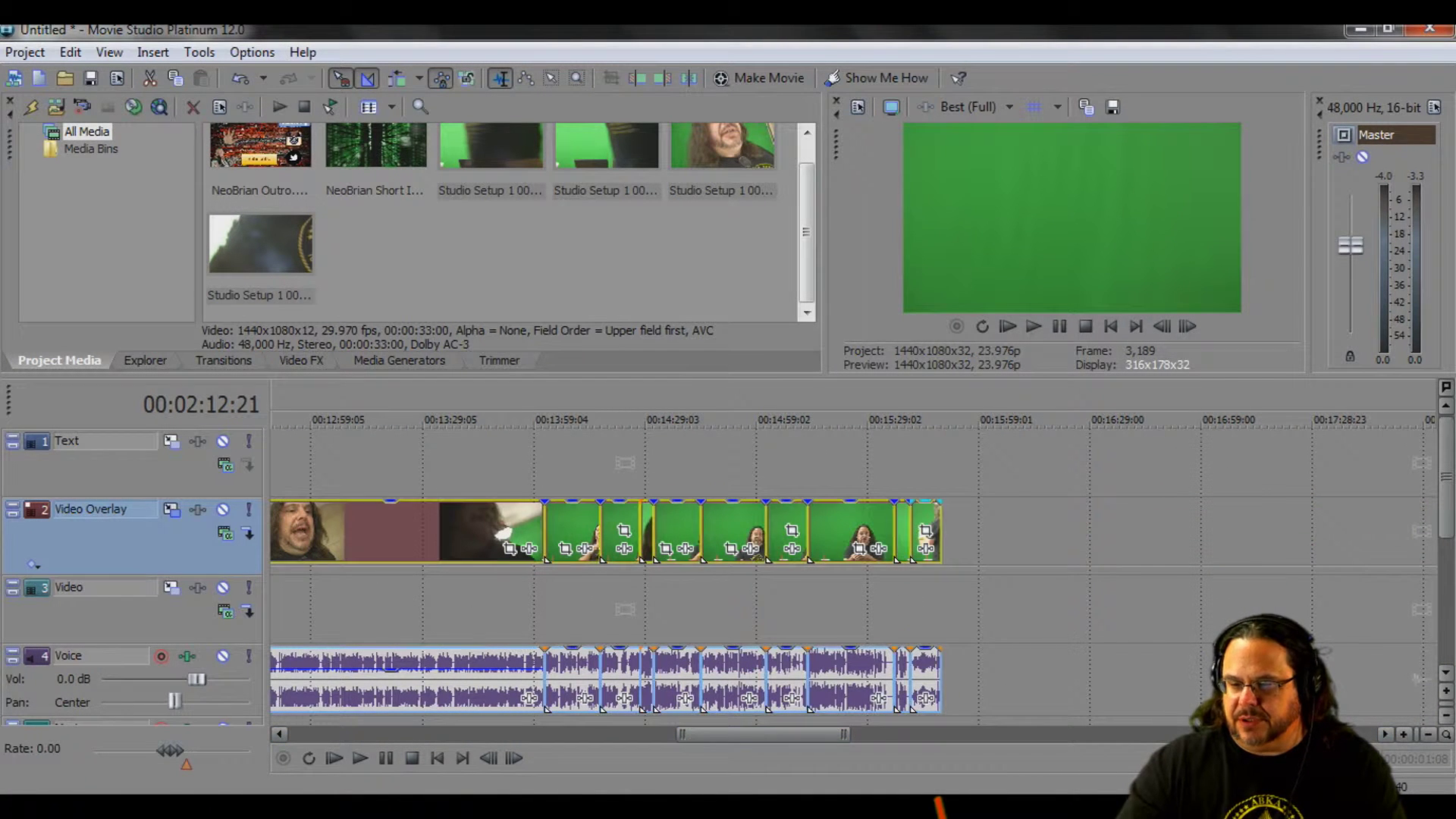
pyautogui.moveTo(834, 530)
pyautogui.mouseDown()
pyautogui.moveTo(813, 530)
pyautogui.moveTo(834, 531)
pyautogui.mouseUp()
pyautogui.moveTo(808, 607); pyautogui.dragTo(808, 607)
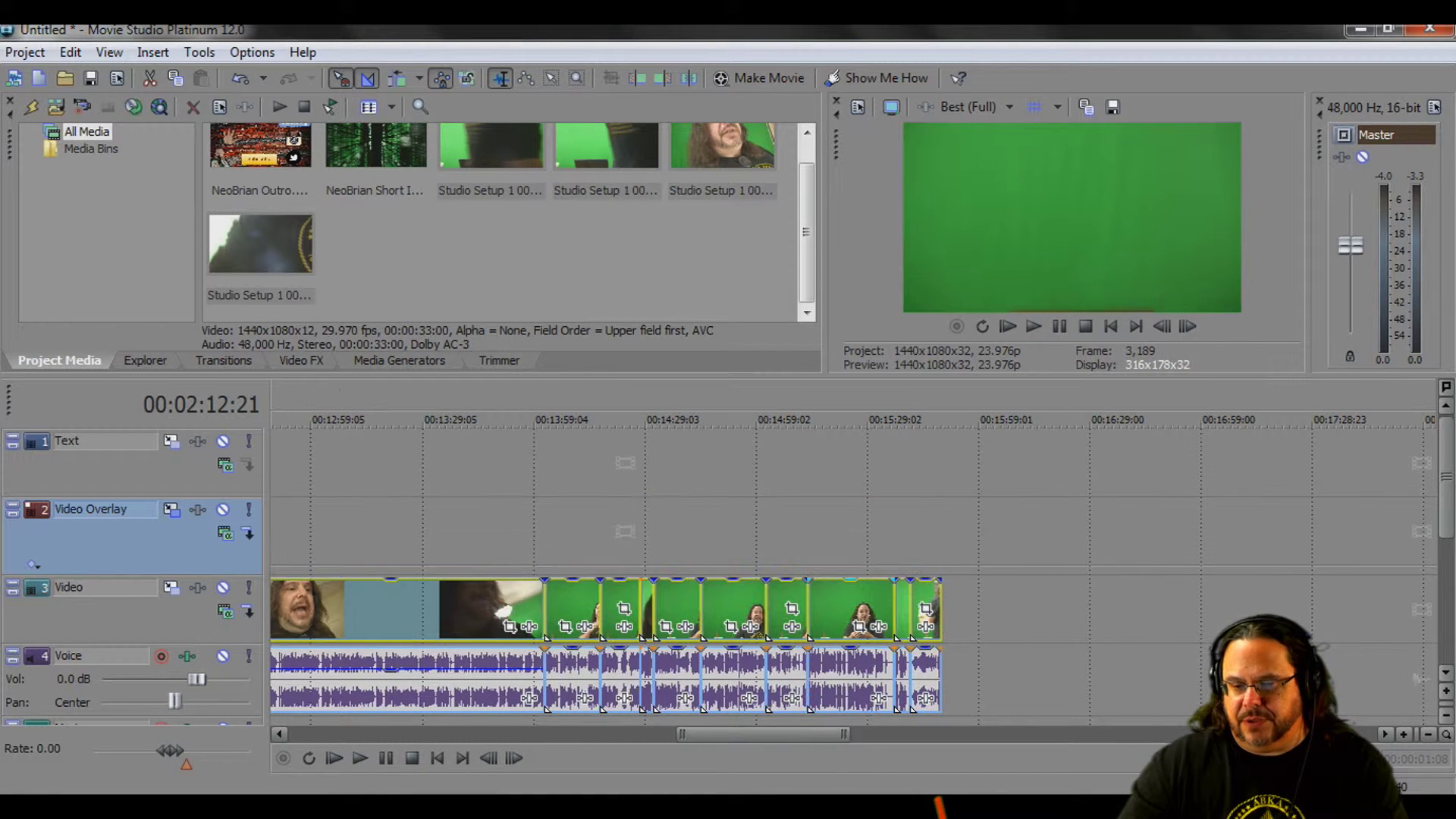
# Select the first remaining Video Overlay clip and park the playhead at 00:00:53:09 as the preview frame.
pyautogui.moveTo(763, 734); pyautogui.dragTo(379, 734)
pyautogui.click(604, 531)
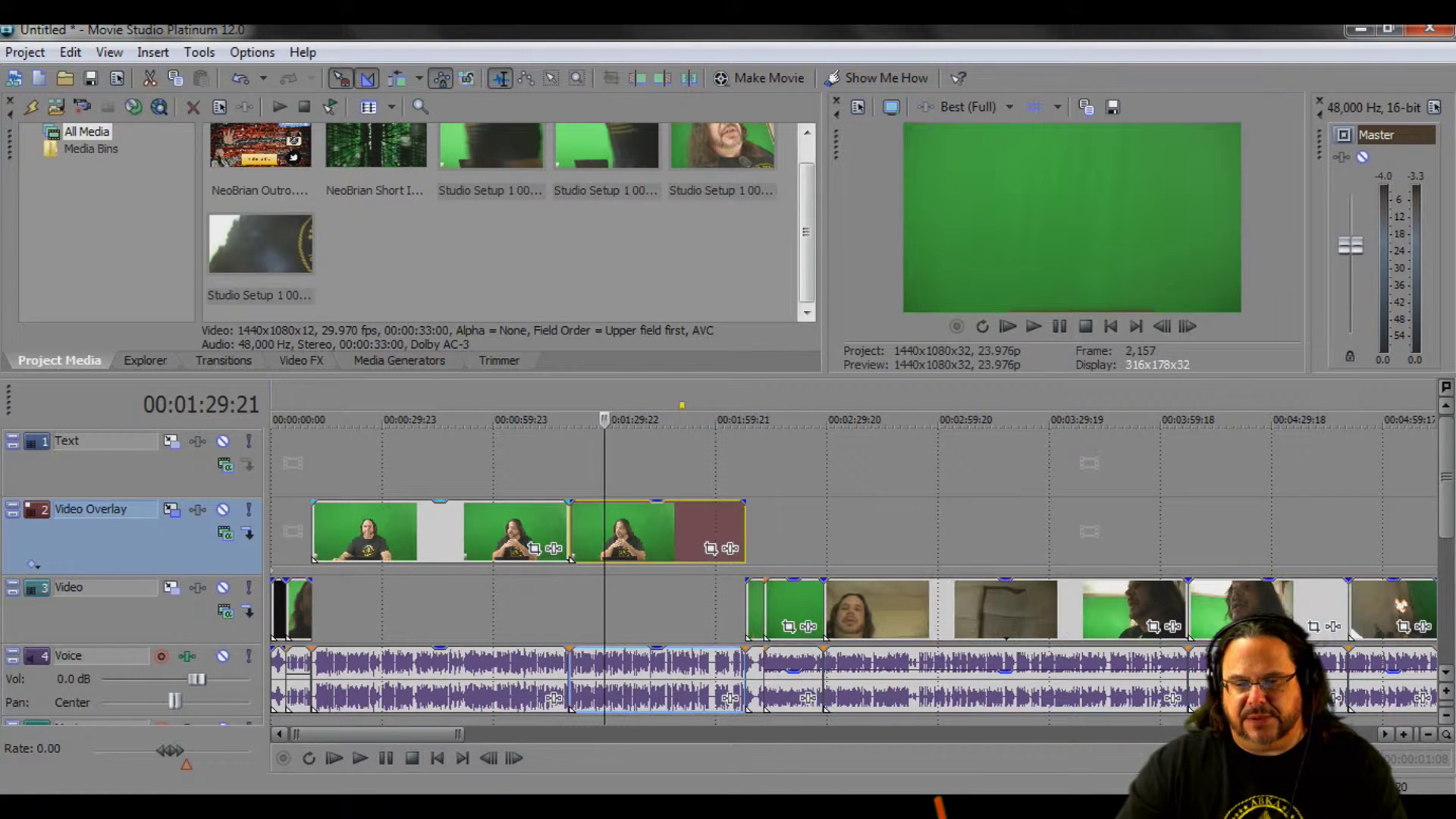
pyautogui.click(470, 531)
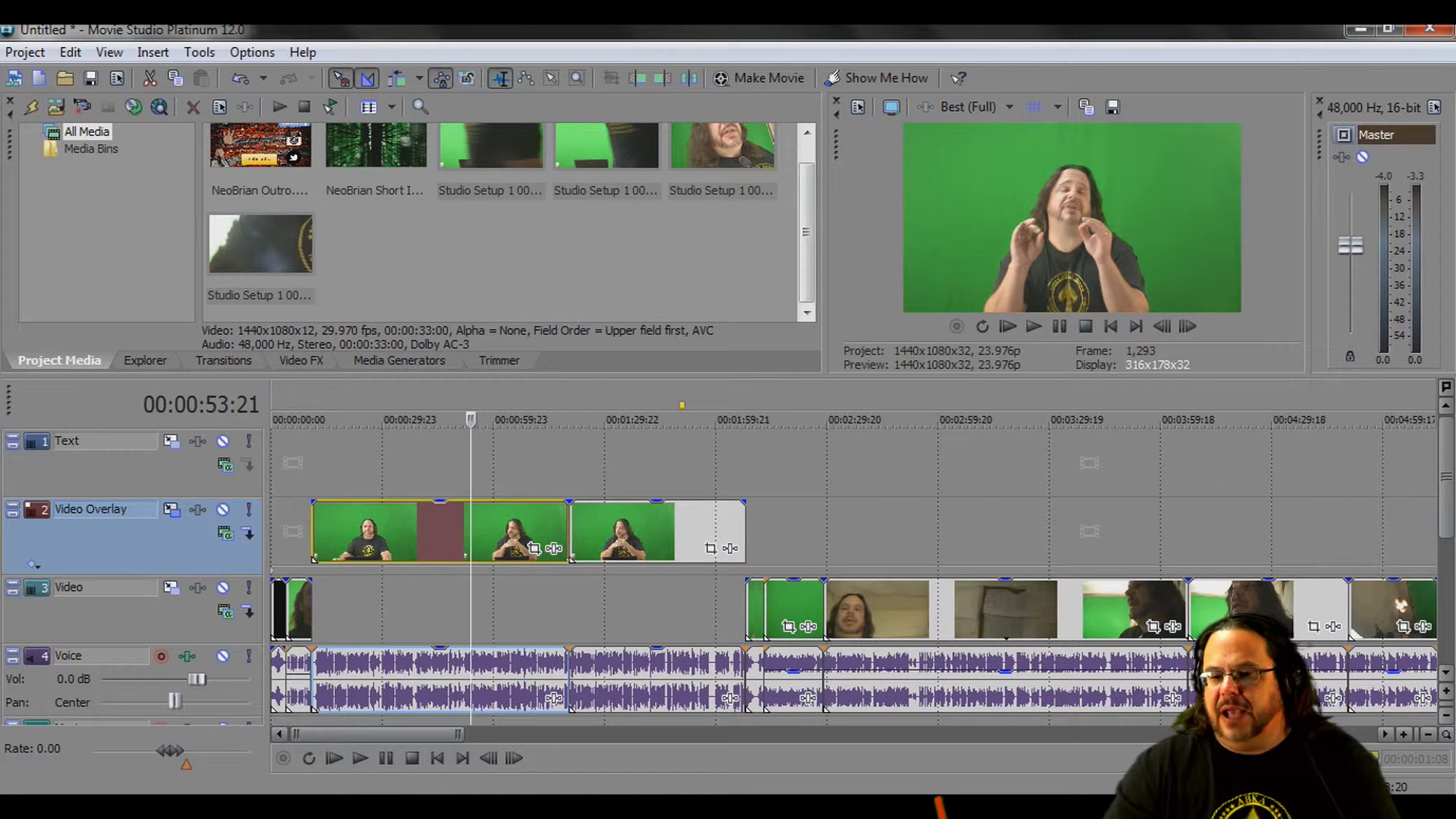
pyautogui.press('space')
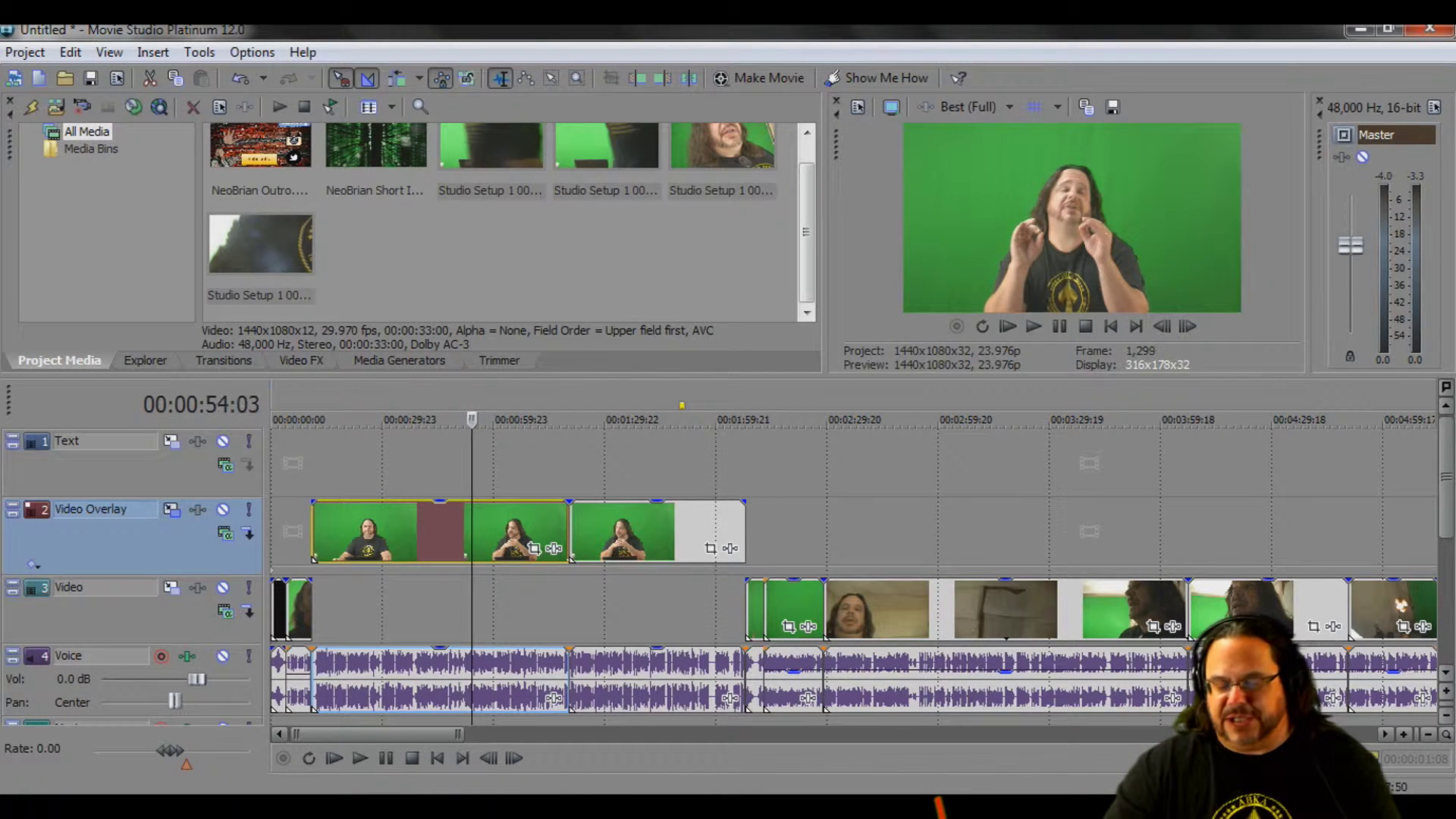
pyautogui.press('Left')
pyautogui.press('Left')
pyautogui.press('Left')
pyautogui.press('Left')
pyautogui.press('Left')
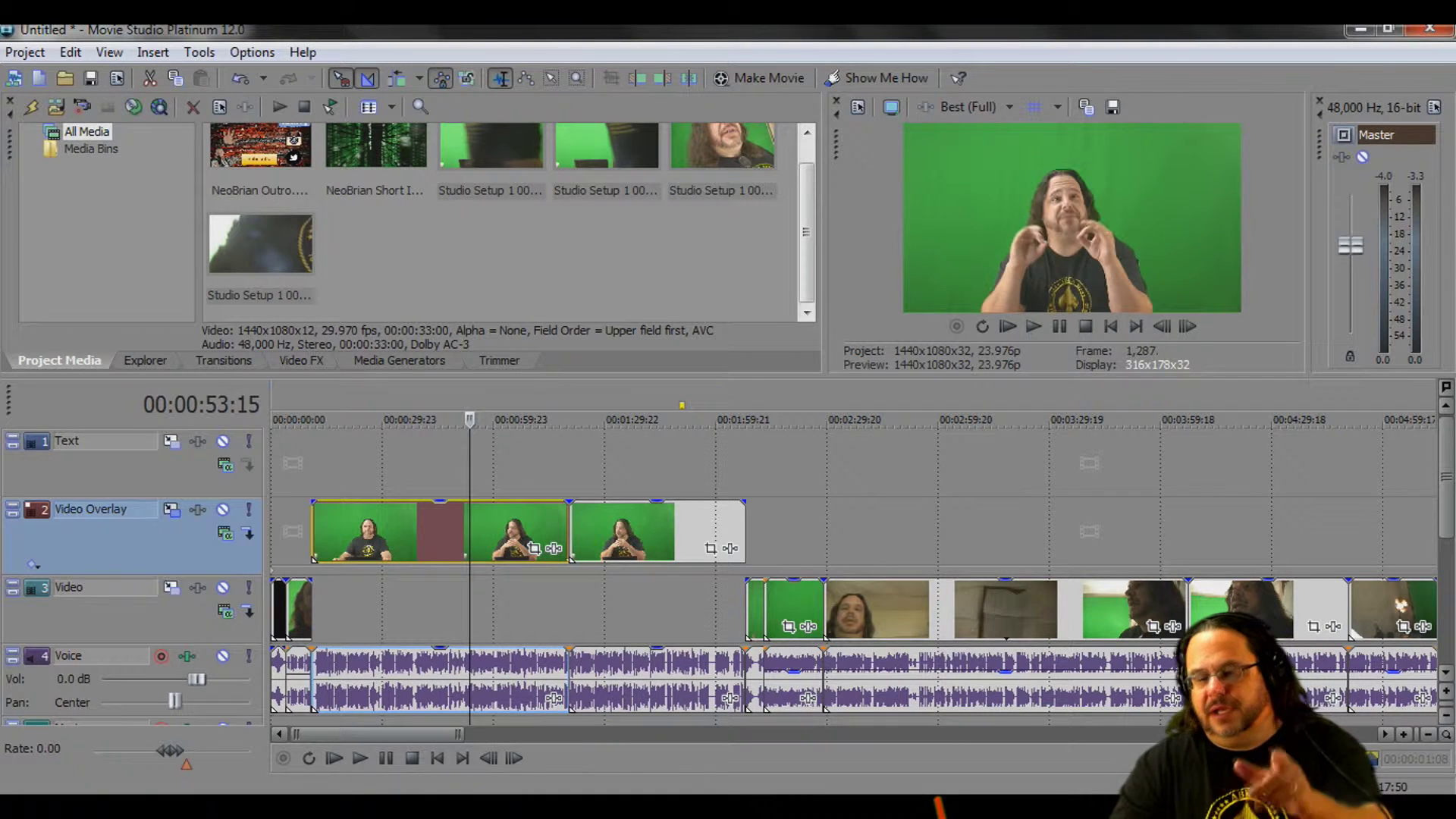
pyautogui.press('Left')
pyautogui.press('Left')
pyautogui.press('Left')
pyautogui.press('Left')
pyautogui.press('Left')
pyautogui.press('Left')
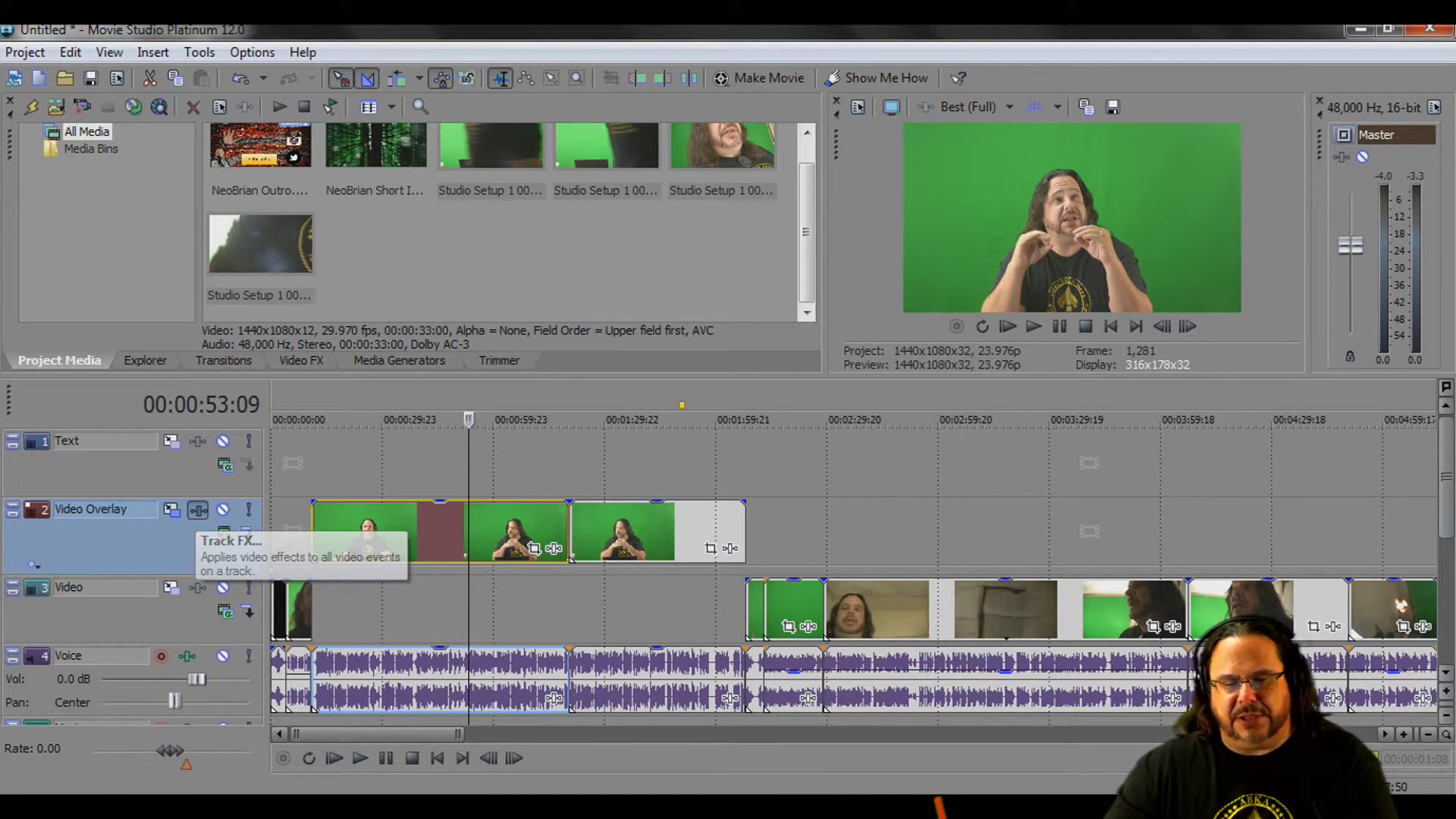
# Add Sony Saturation Adjust, Brightness and Contrast, Color Corrector and Chroma Keyer, in that order, as track effects on Video Overlay.
pyautogui.click(198, 510)
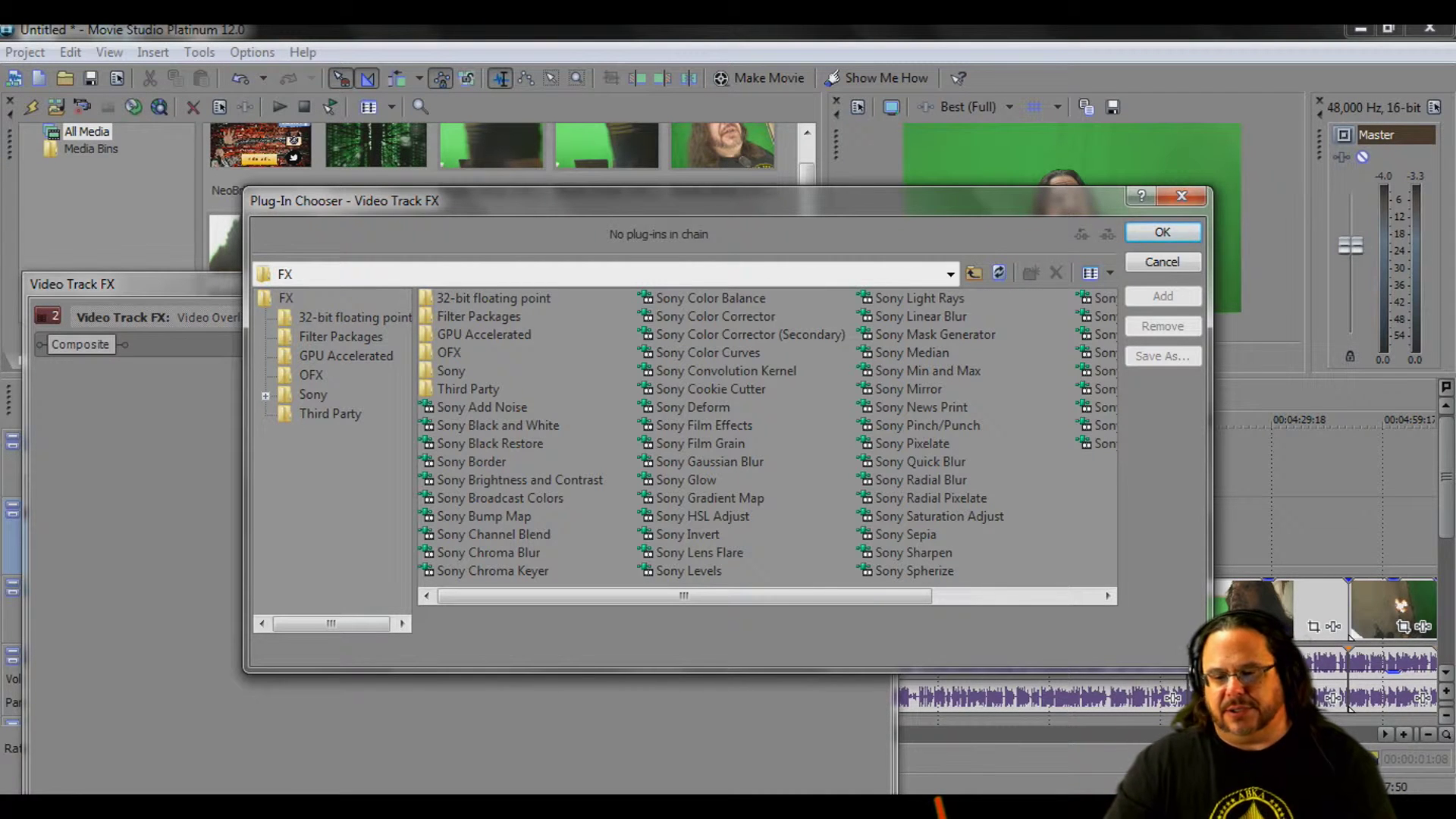
pyautogui.click(939, 515)
pyautogui.click(939, 516)
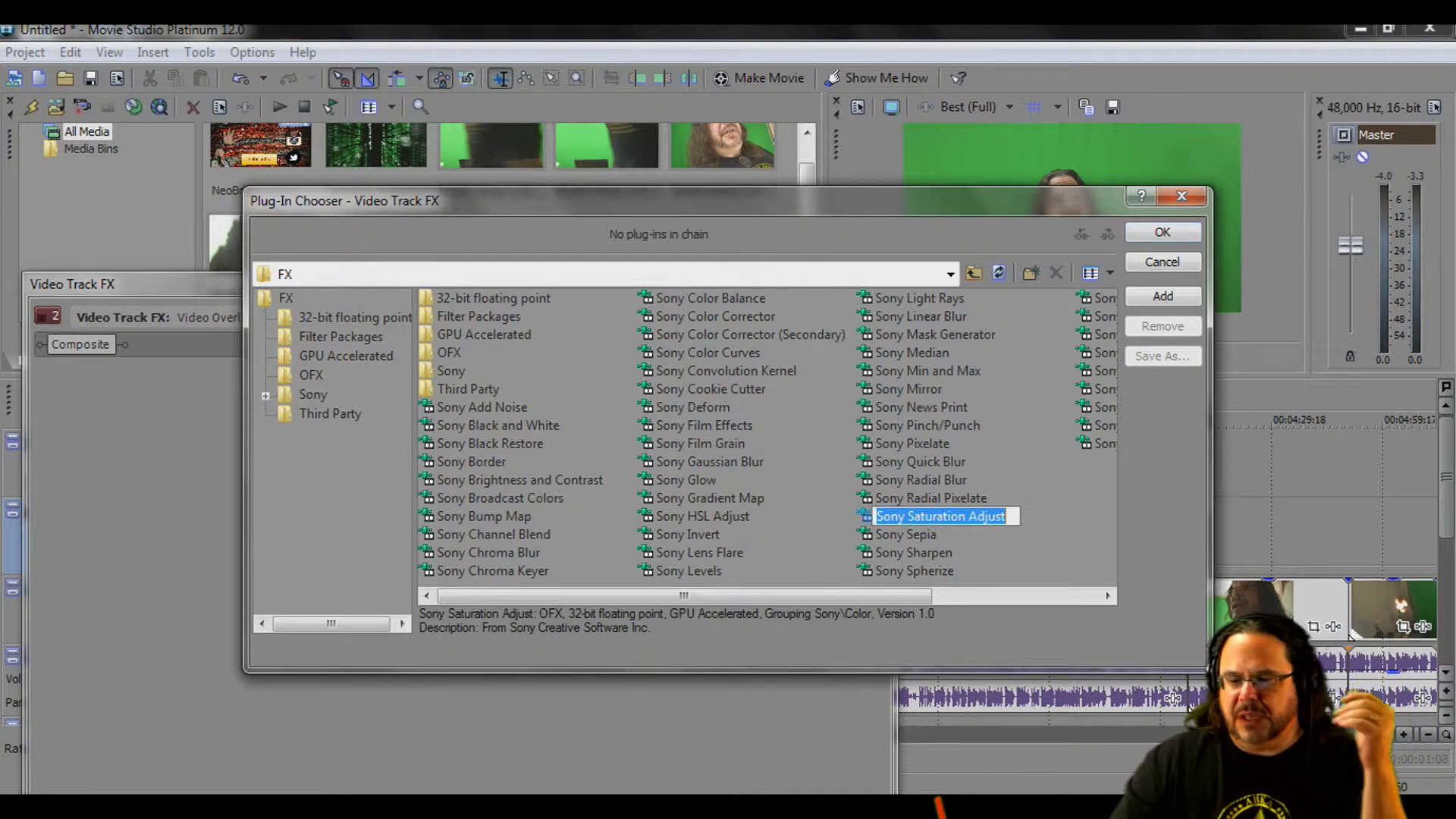
pyautogui.press('Return')
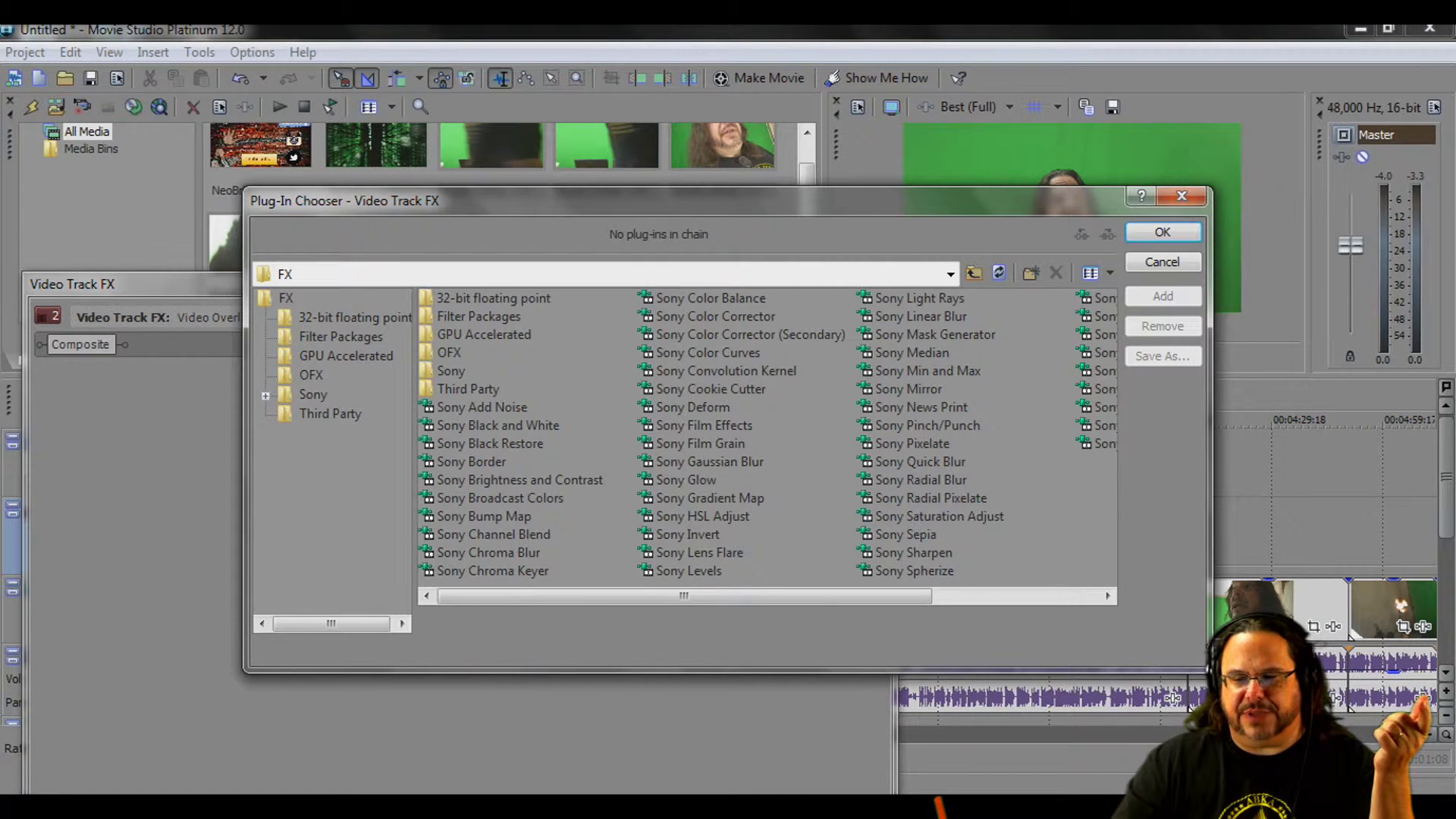
pyautogui.doubleClick(939, 516)
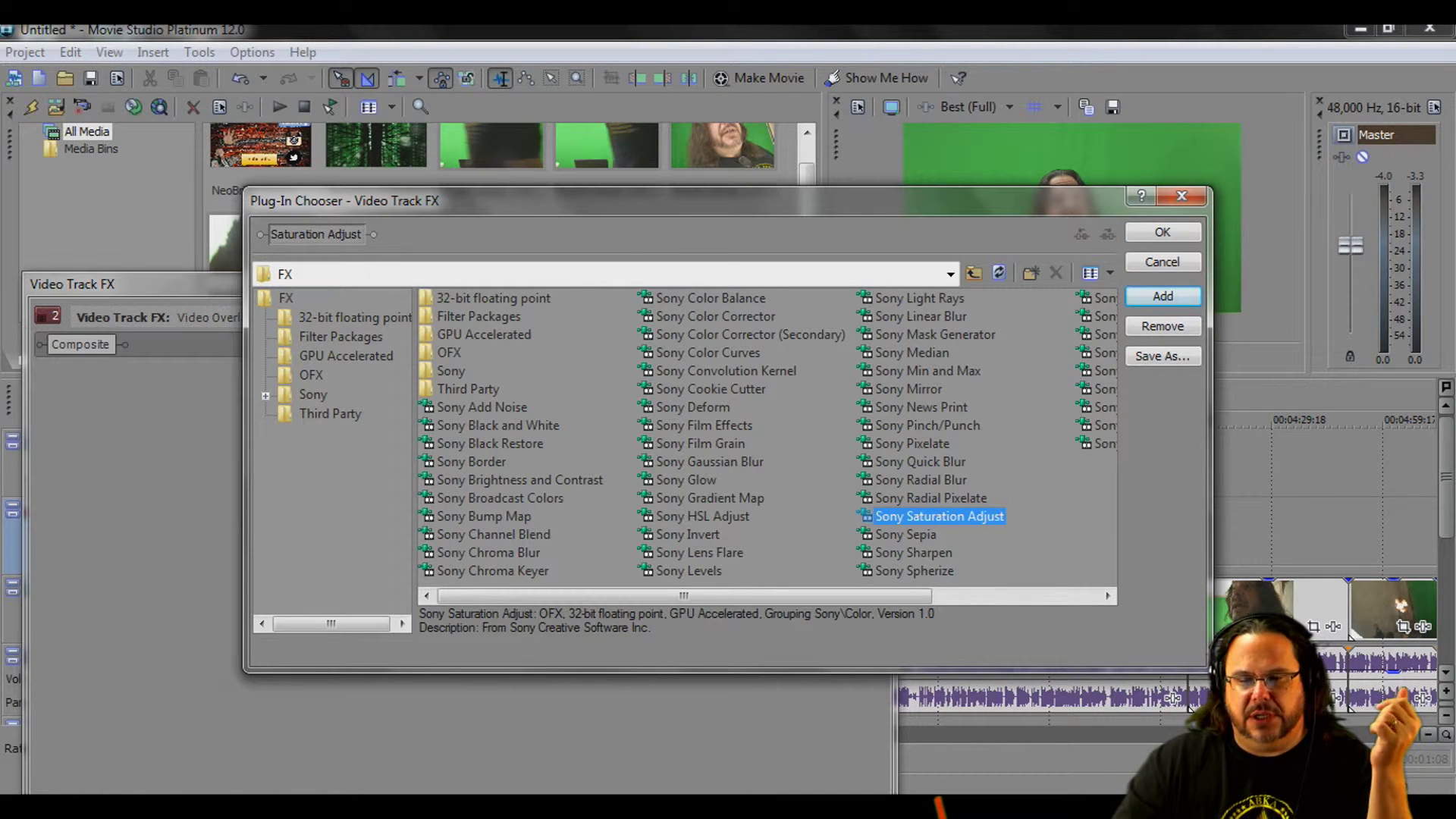
pyautogui.doubleClick(520, 479)
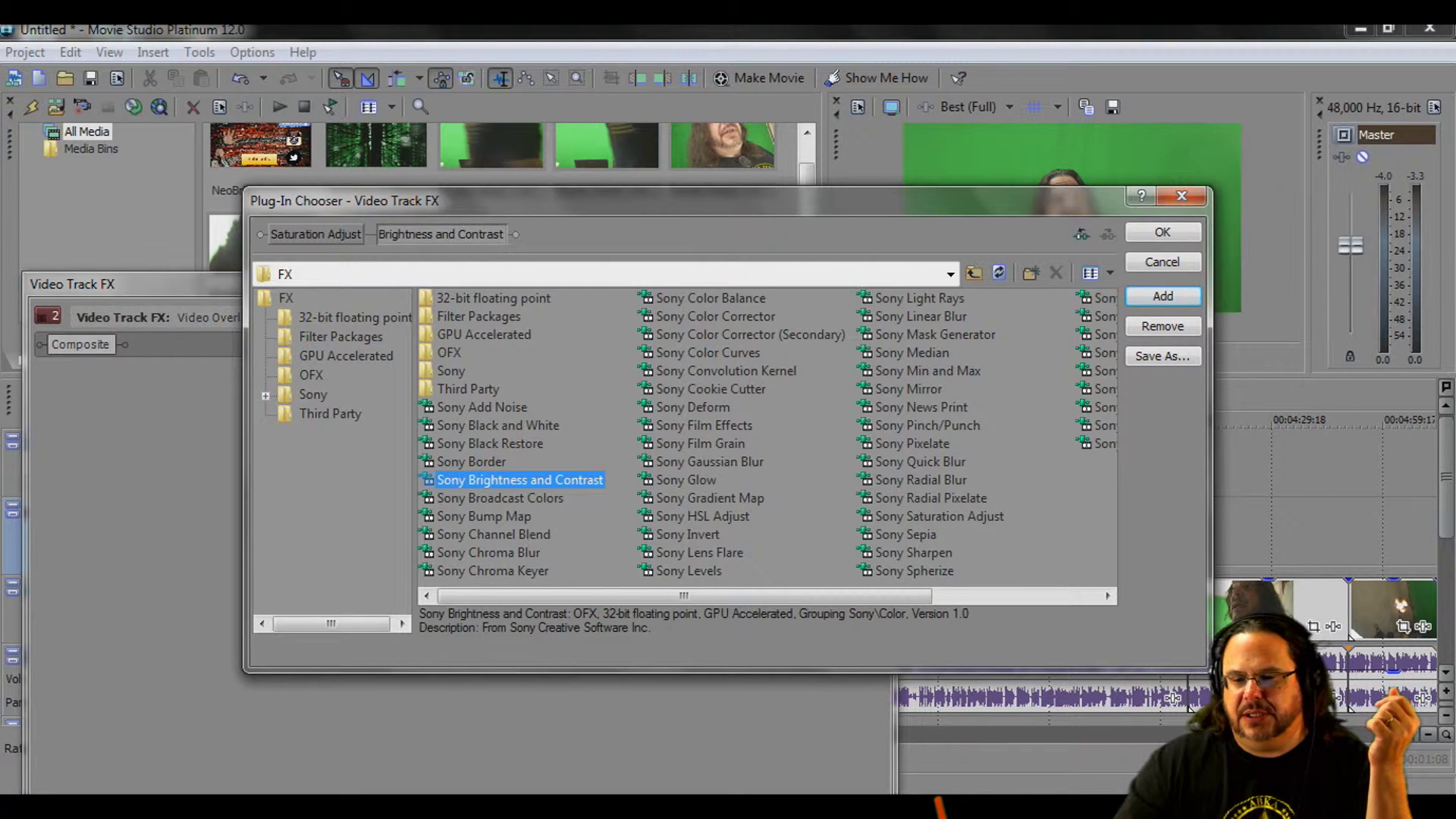
pyautogui.doubleClick(716, 316)
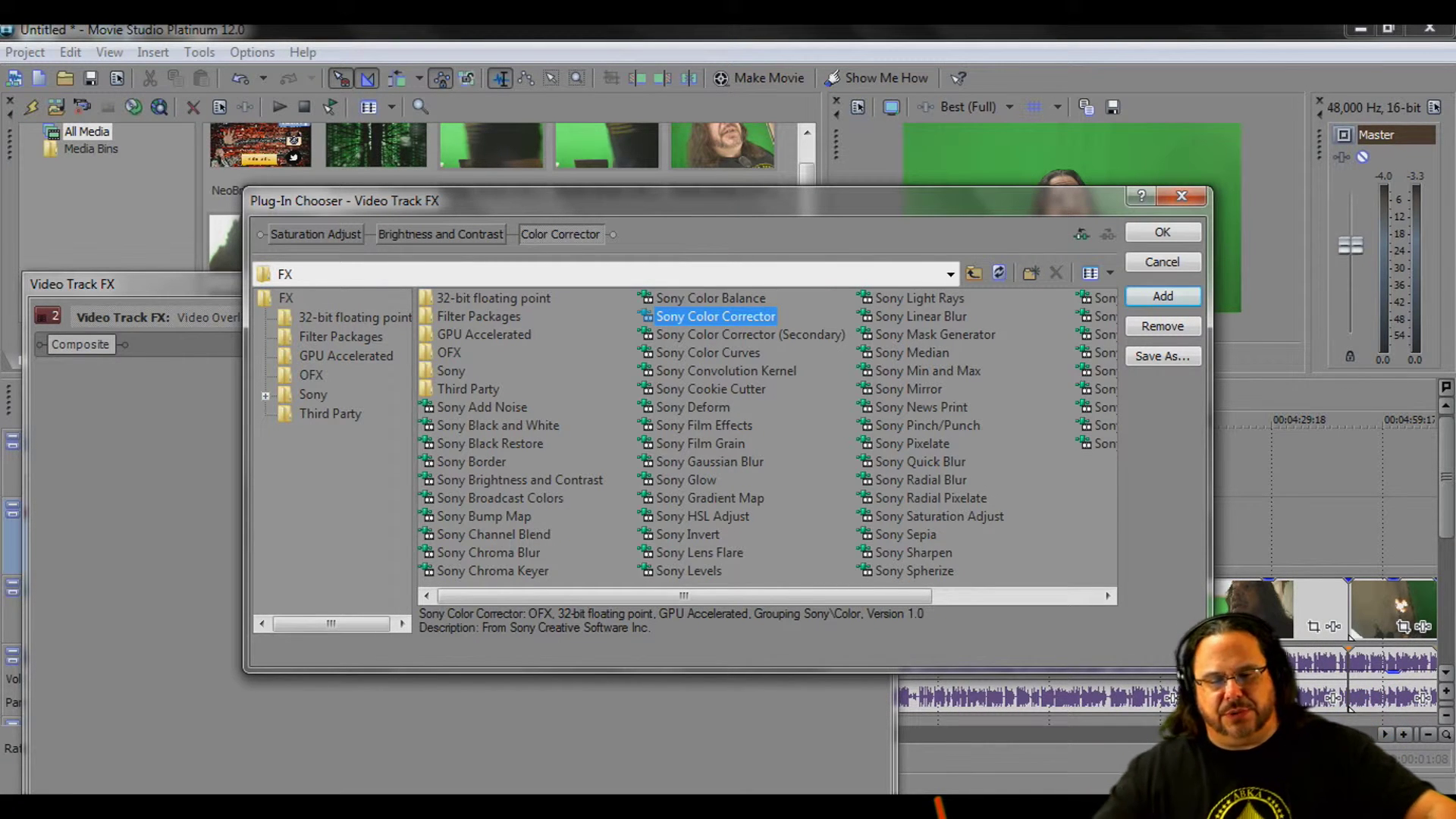
pyautogui.doubleClick(492, 571)
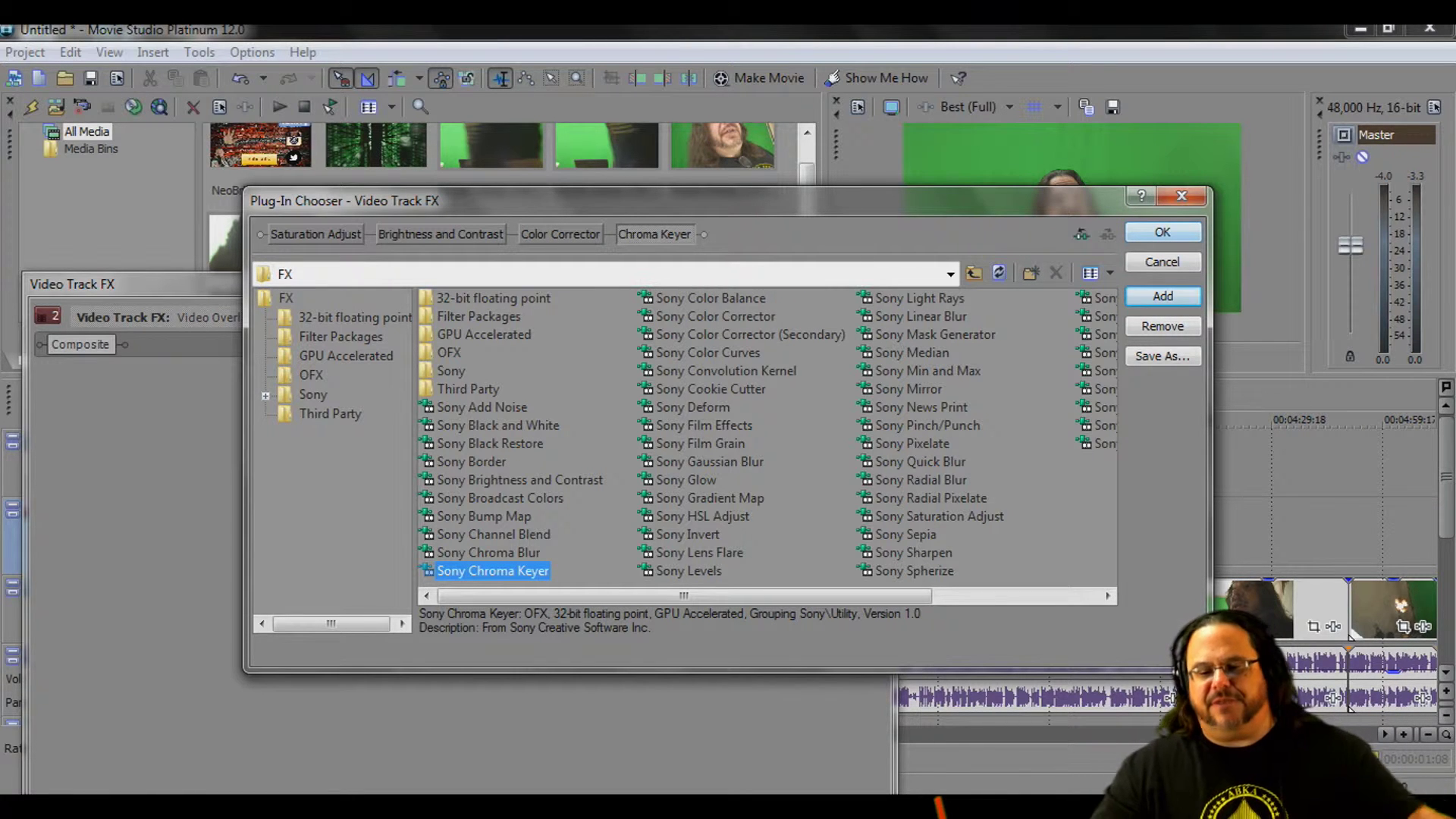
pyautogui.click(1162, 232)
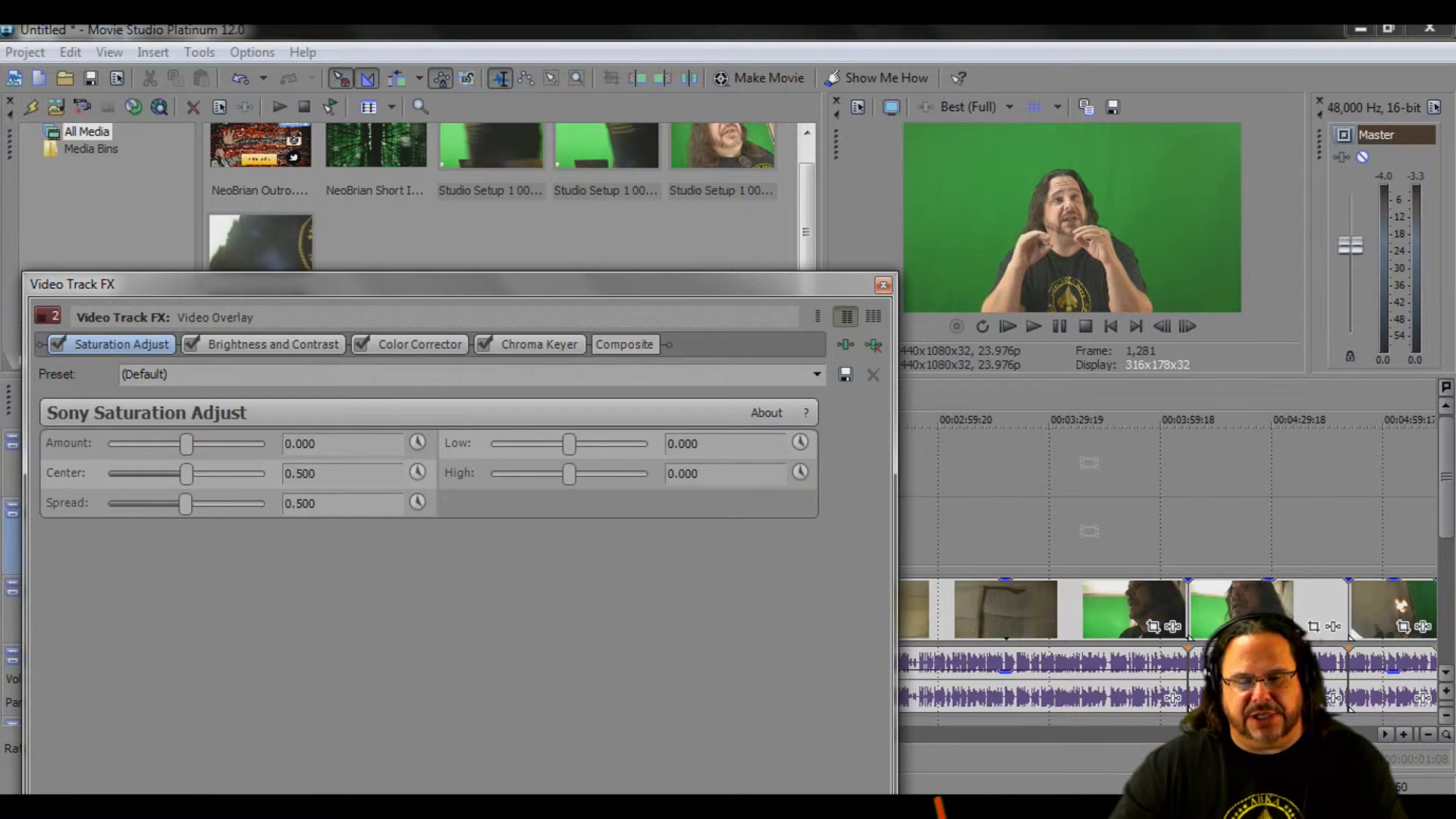
# Try the Boost Midtones and Reduce Oversaturated Colors presets of Saturation Adjust, and return to the (Default) preset.
pyautogui.click(816, 374)
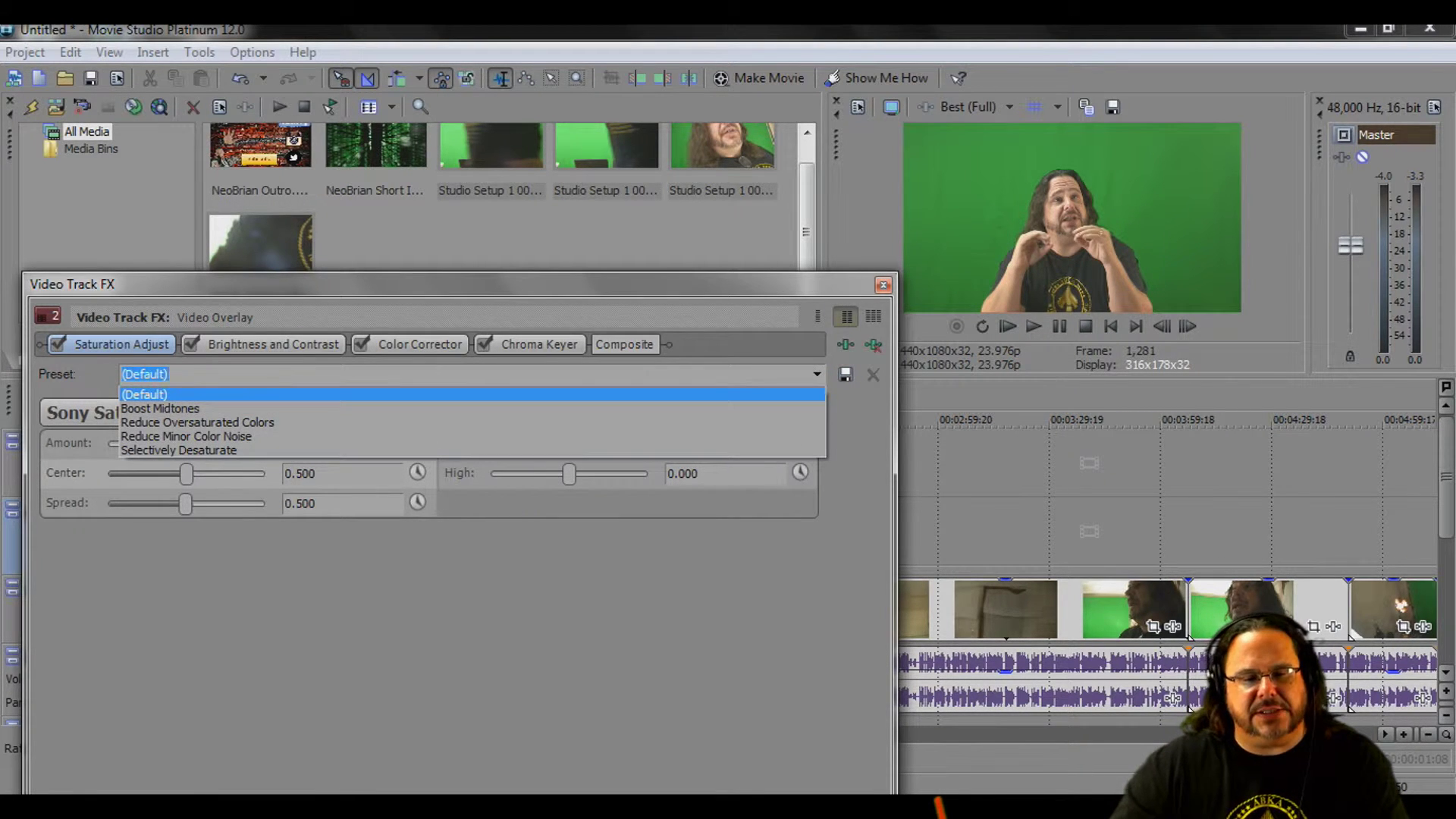
pyautogui.press('Down')
pyautogui.press('Return')
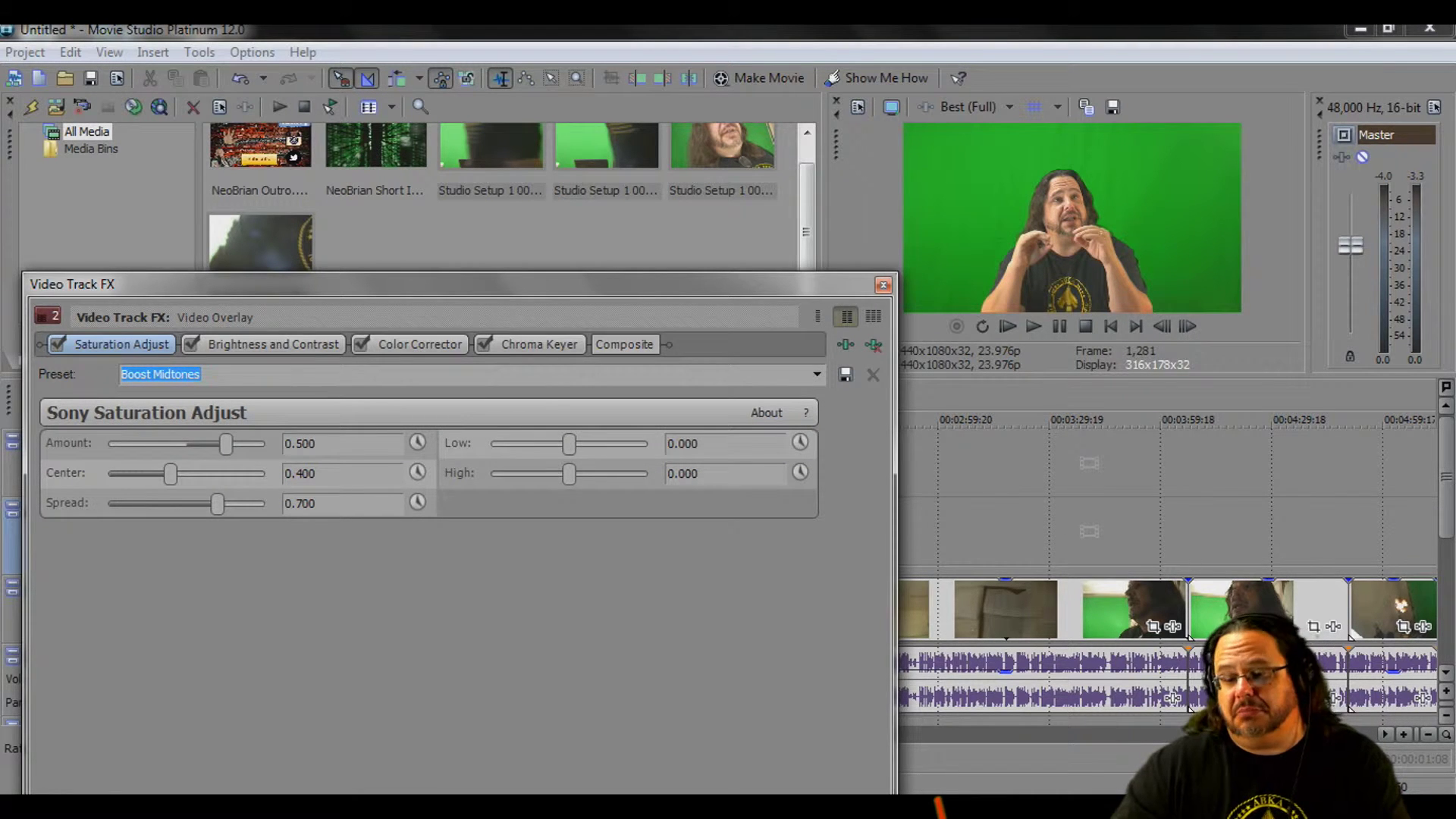
pyautogui.hotkey('alt', 'Down')
pyautogui.press('Down')
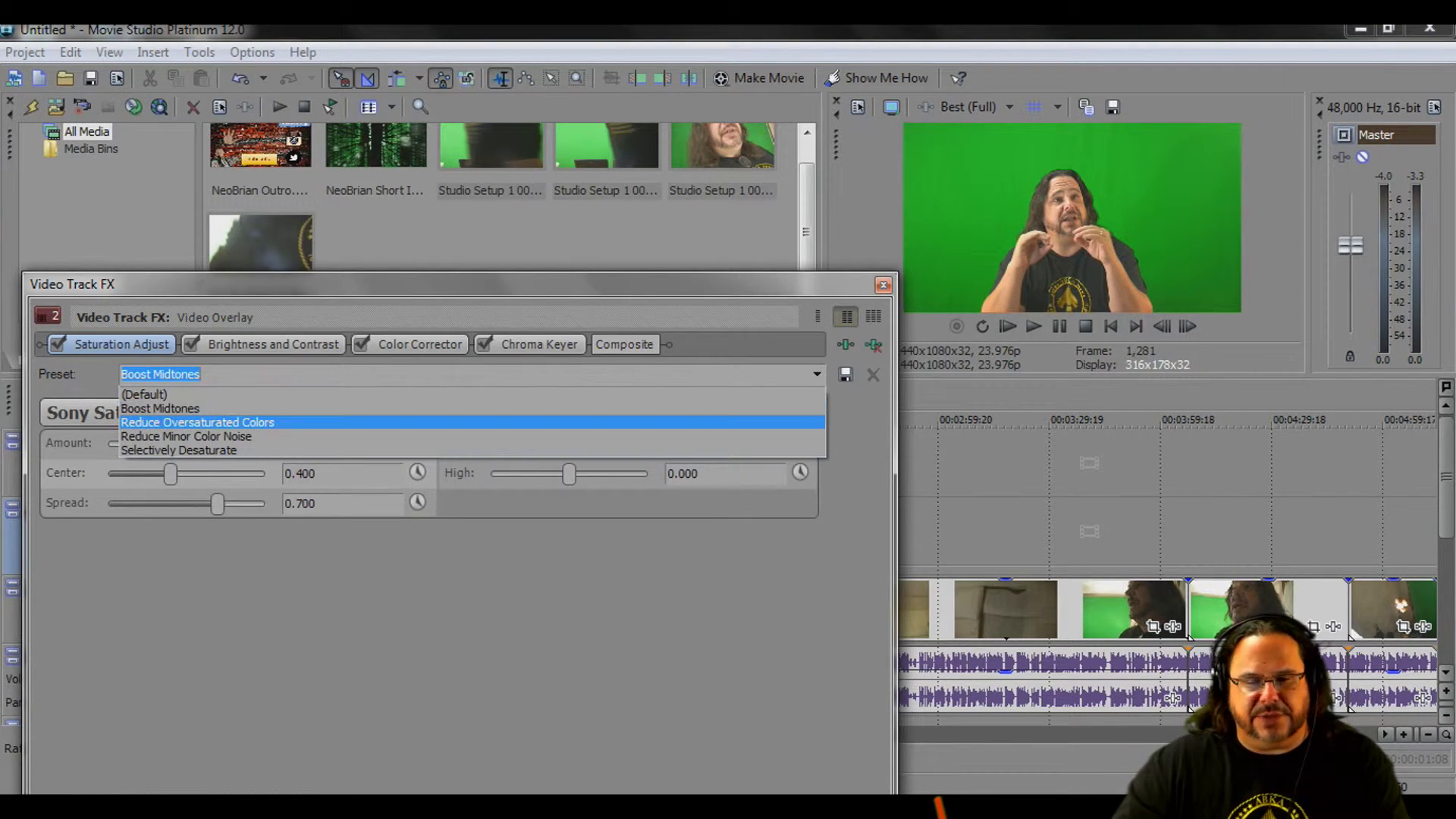
pyautogui.press('Return')
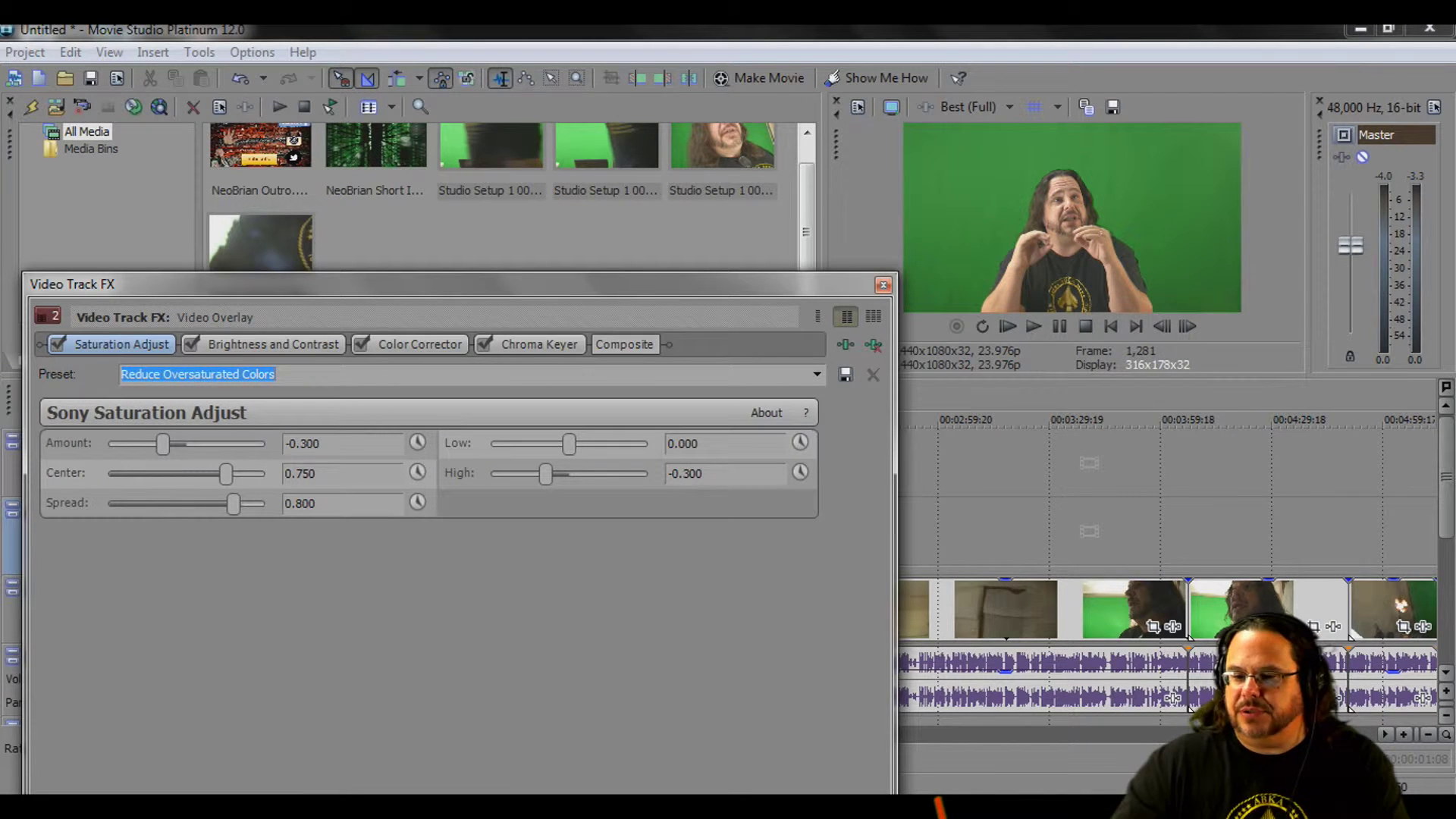
pyautogui.hotkey('alt', 'Down')
pyautogui.press('Up')
pyautogui.press('Up')
pyautogui.press('Return')
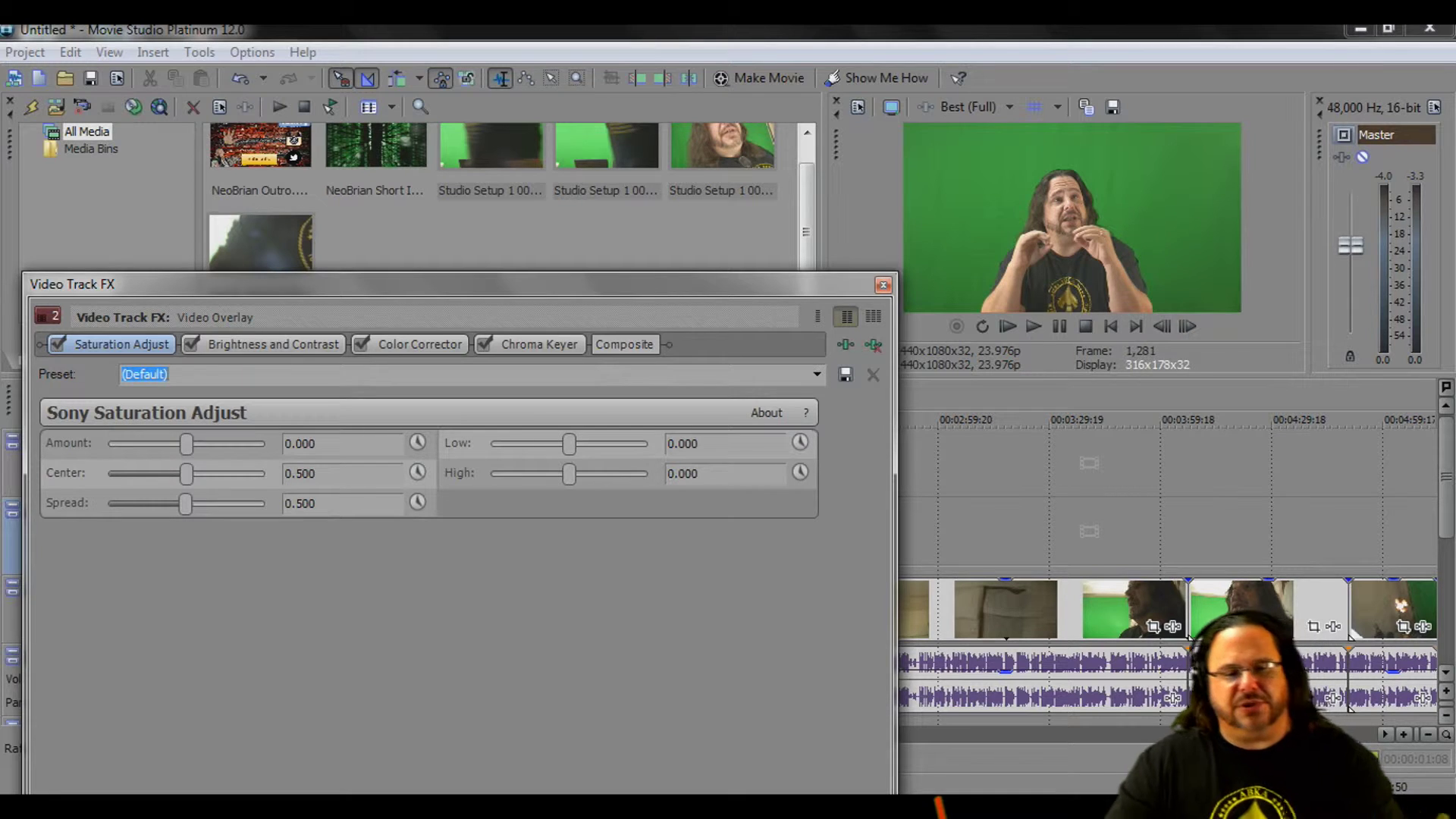
# Set Saturation Adjust to amount 0.592, center 0.218, spread 0.872, low -0.129 and high 0.143.
pyautogui.moveTo(186, 443); pyautogui.dragTo(197, 503)
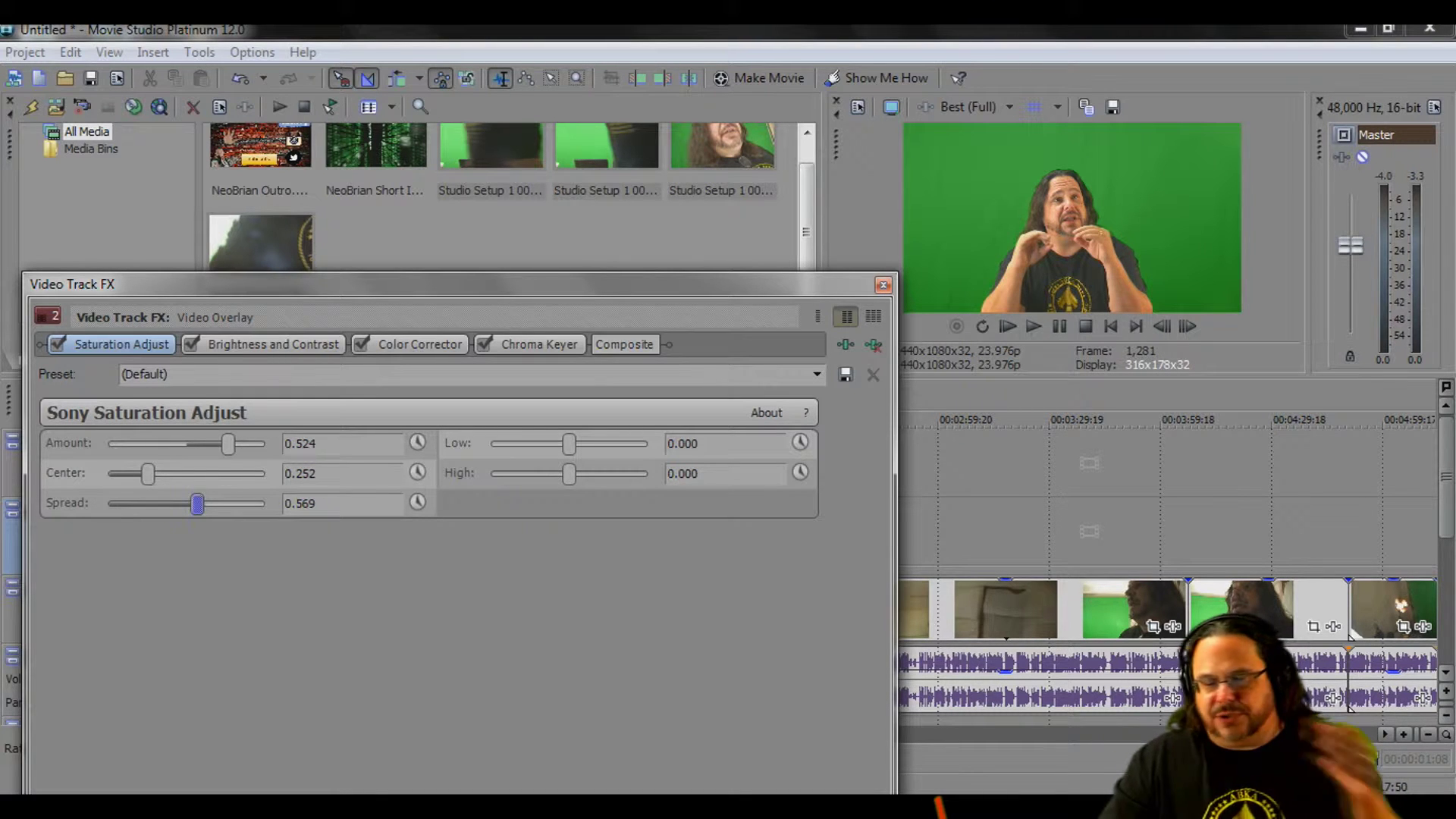
pyautogui.moveTo(227, 444); pyautogui.dragTo(233, 443)
pyautogui.moveTo(147, 474); pyautogui.dragTo(245, 504)
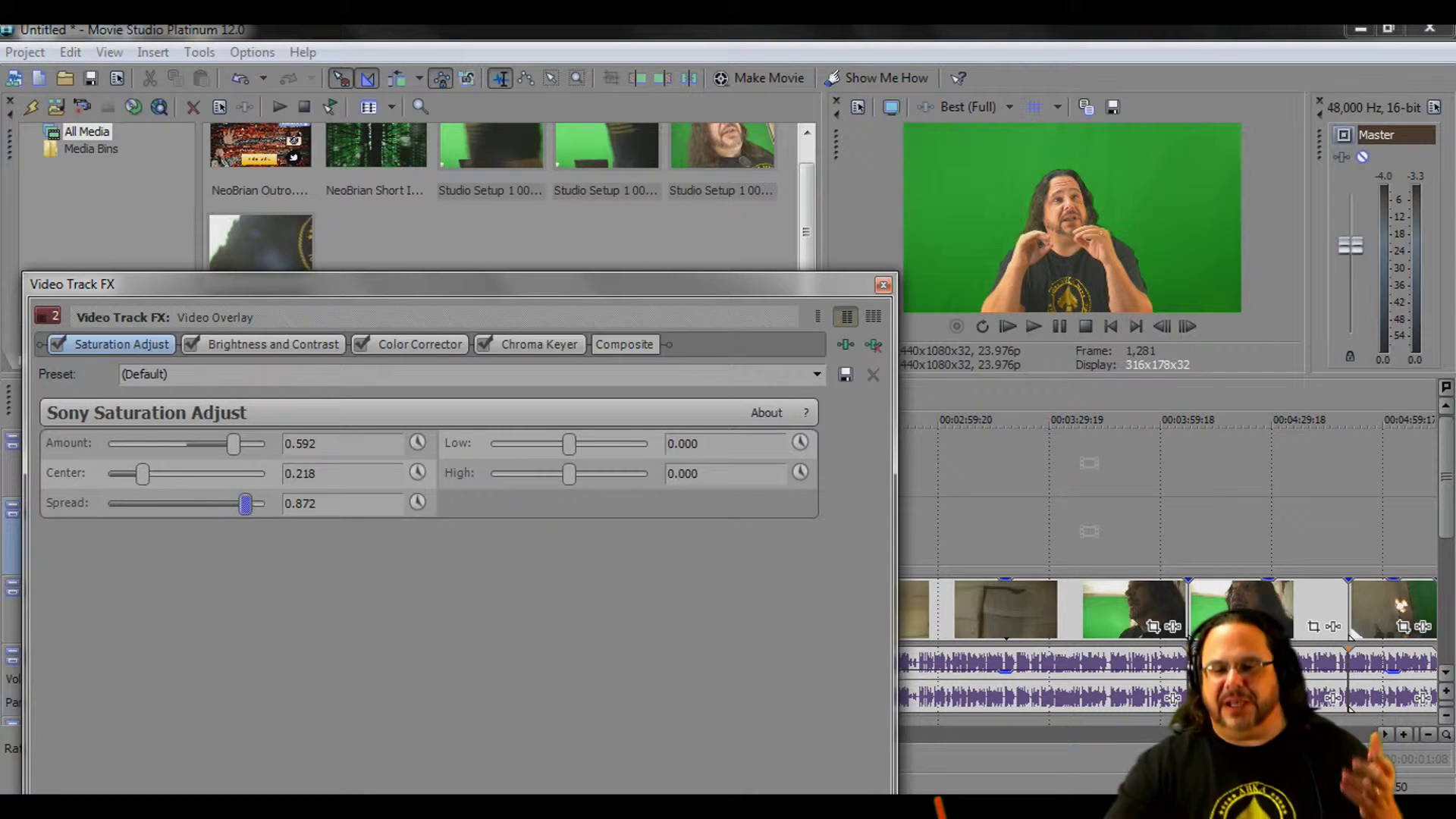
pyautogui.moveTo(569, 444); pyautogui.dragTo(580, 474)
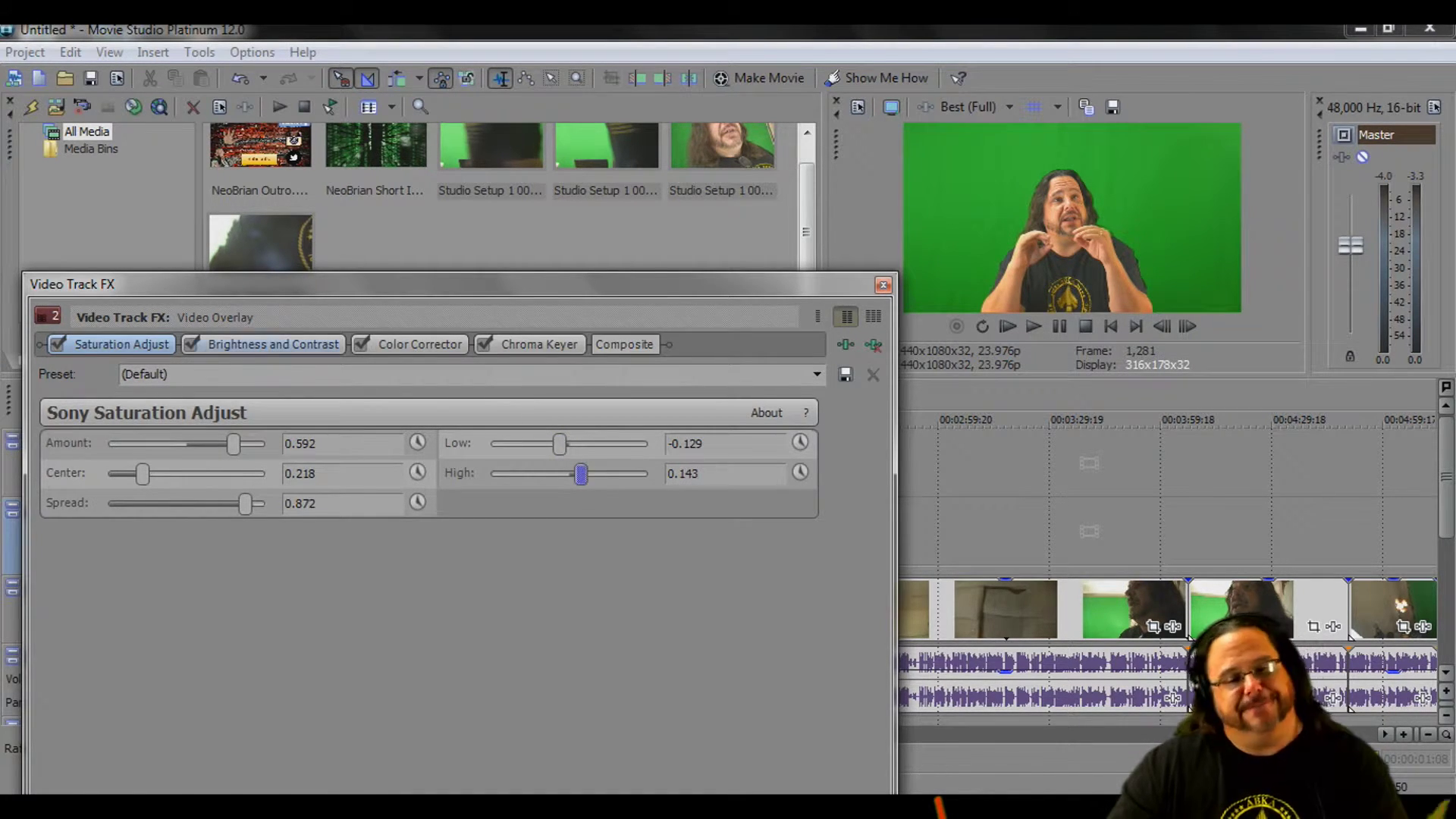
# In the Brightness and Contrast effect, set the brightness to -0.034 and the contrast to 0.211.
pyautogui.click(263, 344)
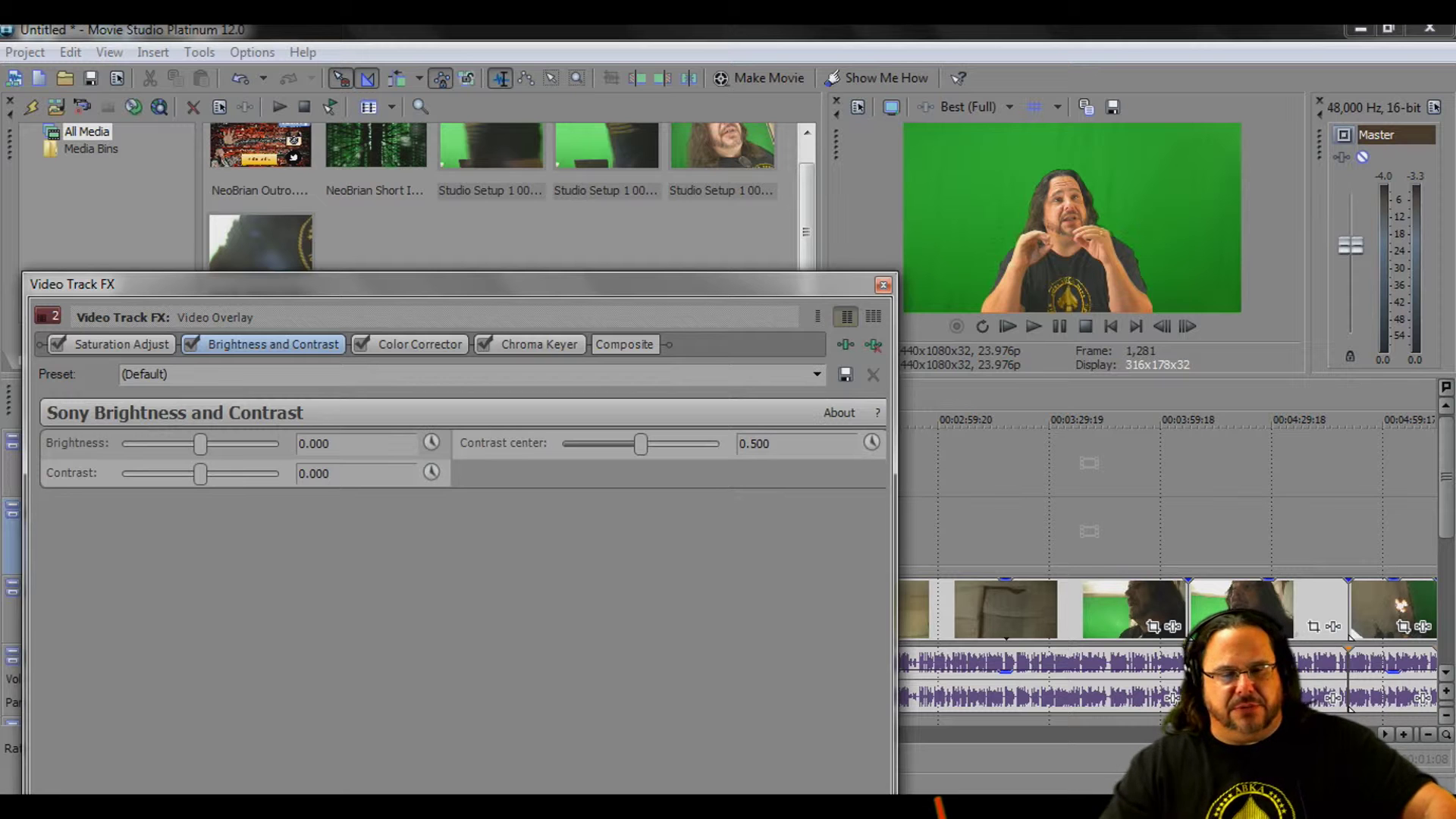
pyautogui.moveTo(200, 443); pyautogui.dragTo(197, 443)
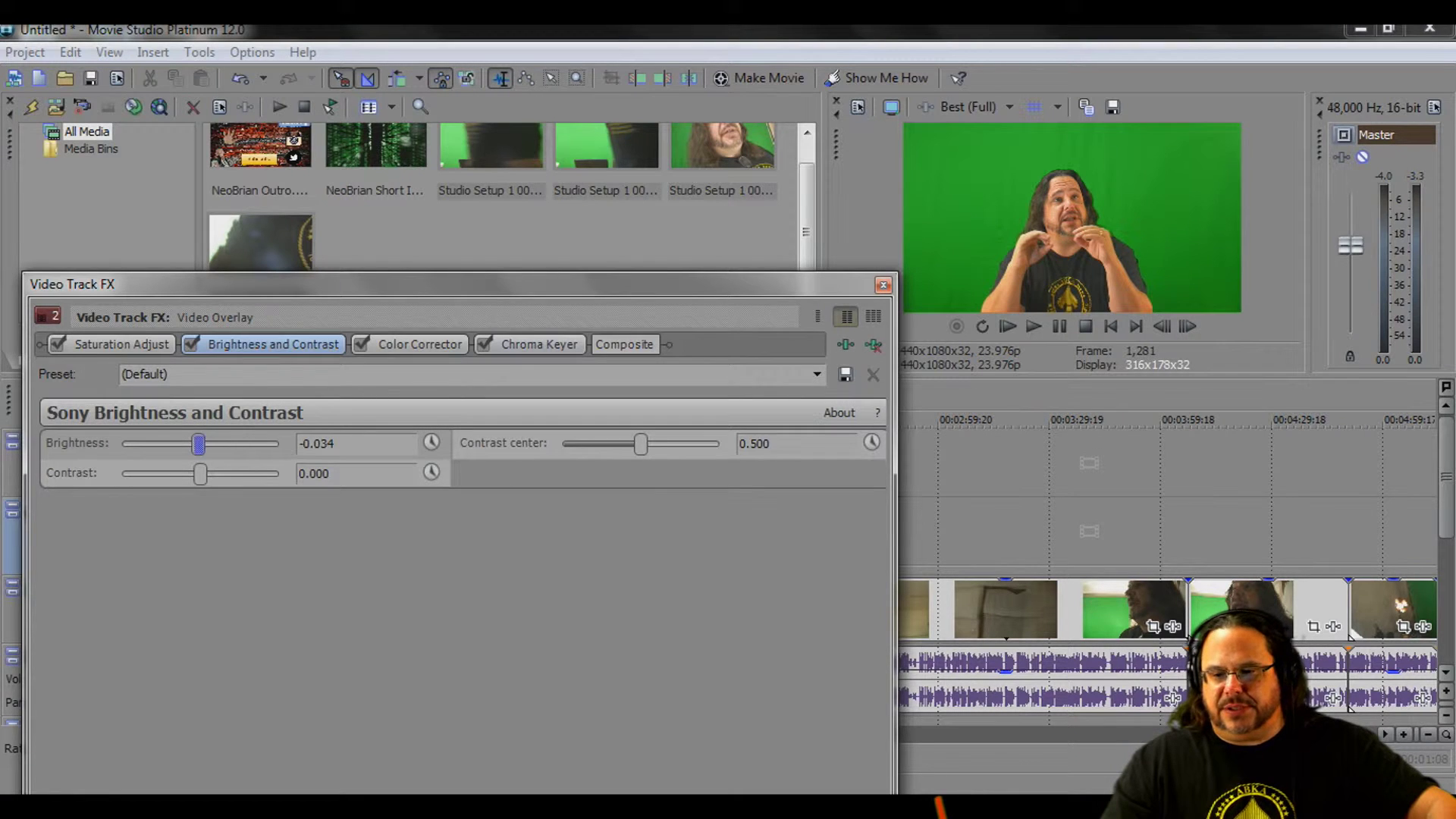
pyautogui.moveTo(200, 473); pyautogui.dragTo(224, 474)
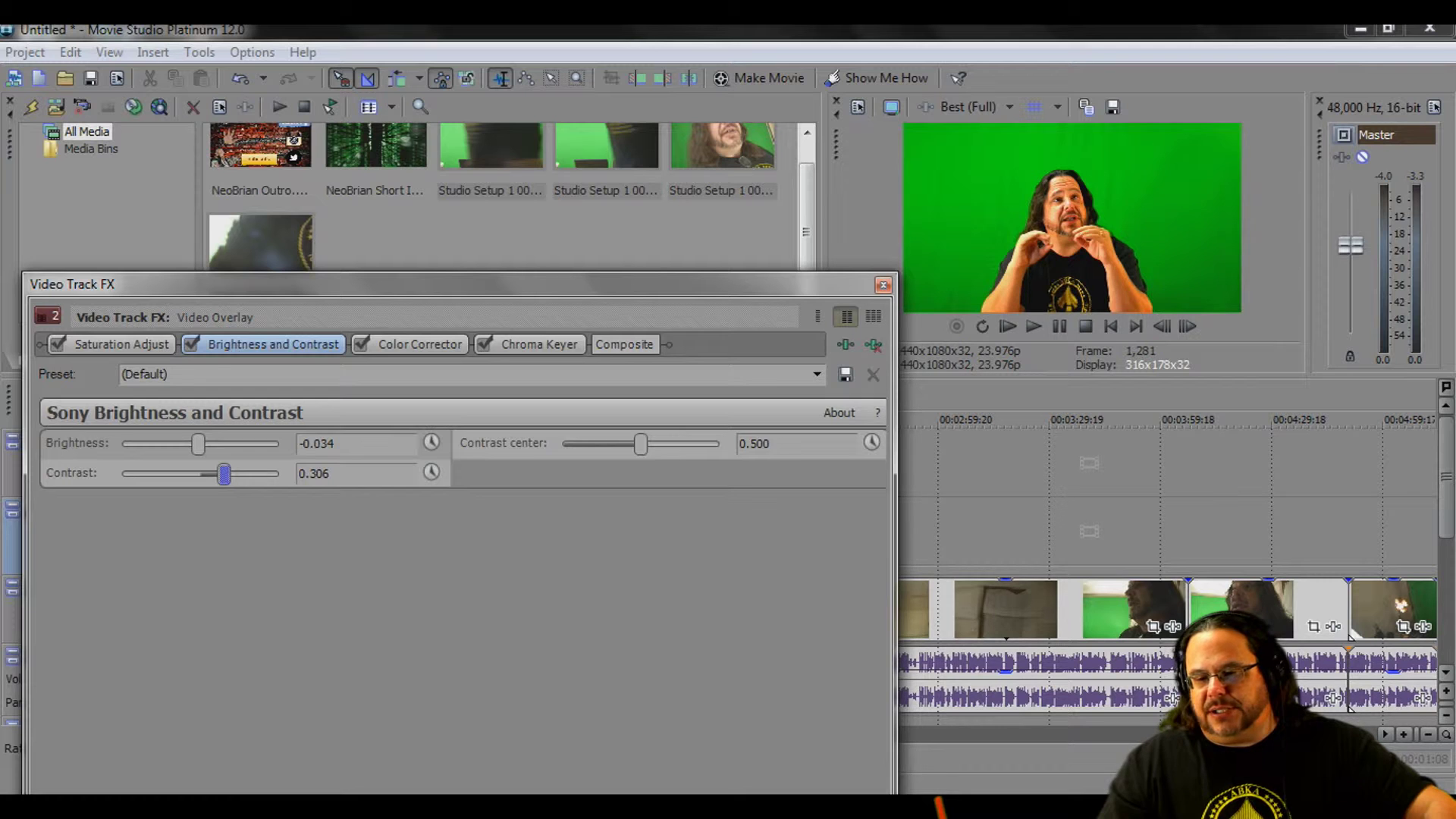
pyautogui.moveTo(223, 474); pyautogui.dragTo(235, 474)
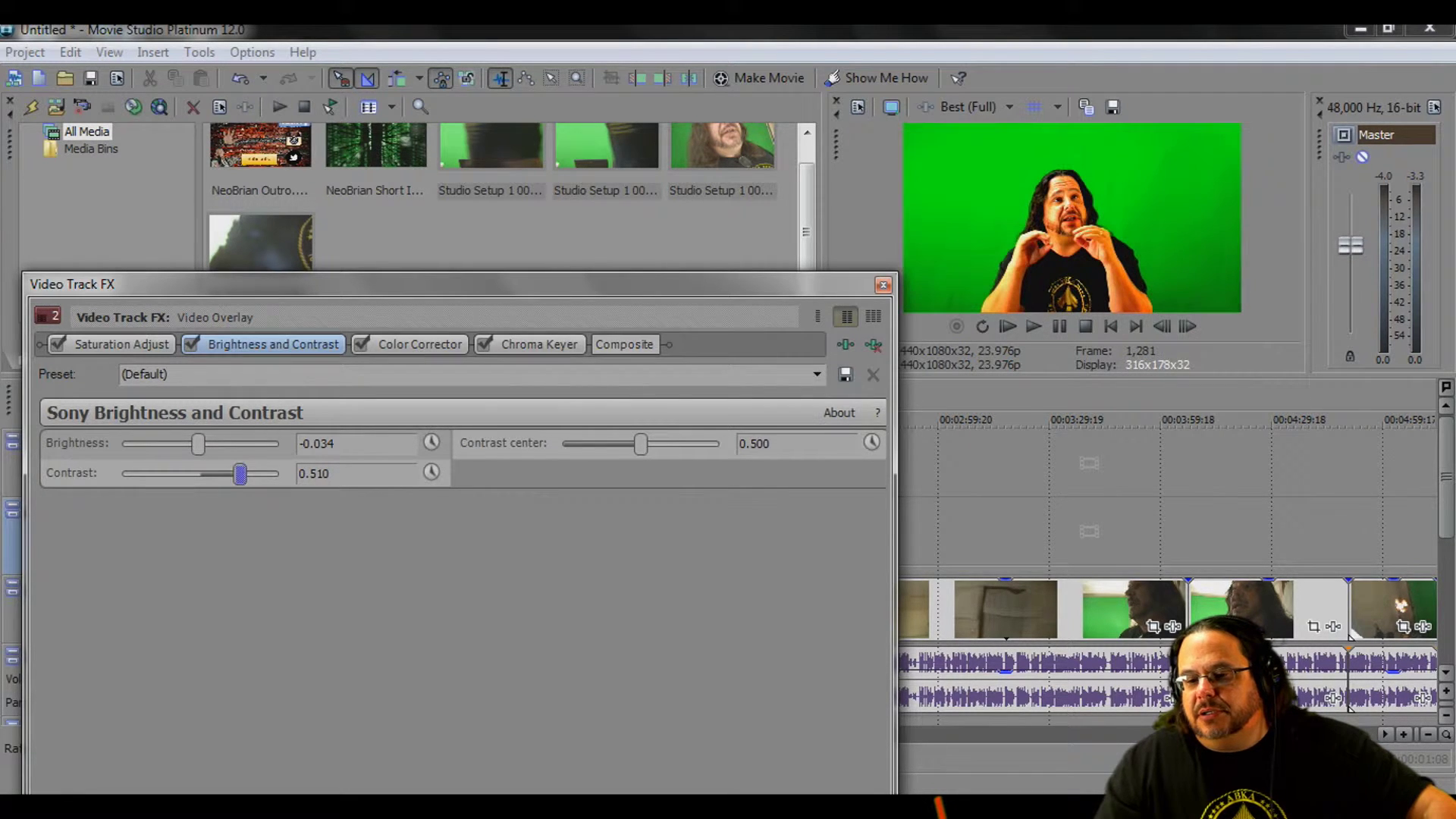
pyautogui.moveTo(230, 474); pyautogui.dragTo(220, 474)
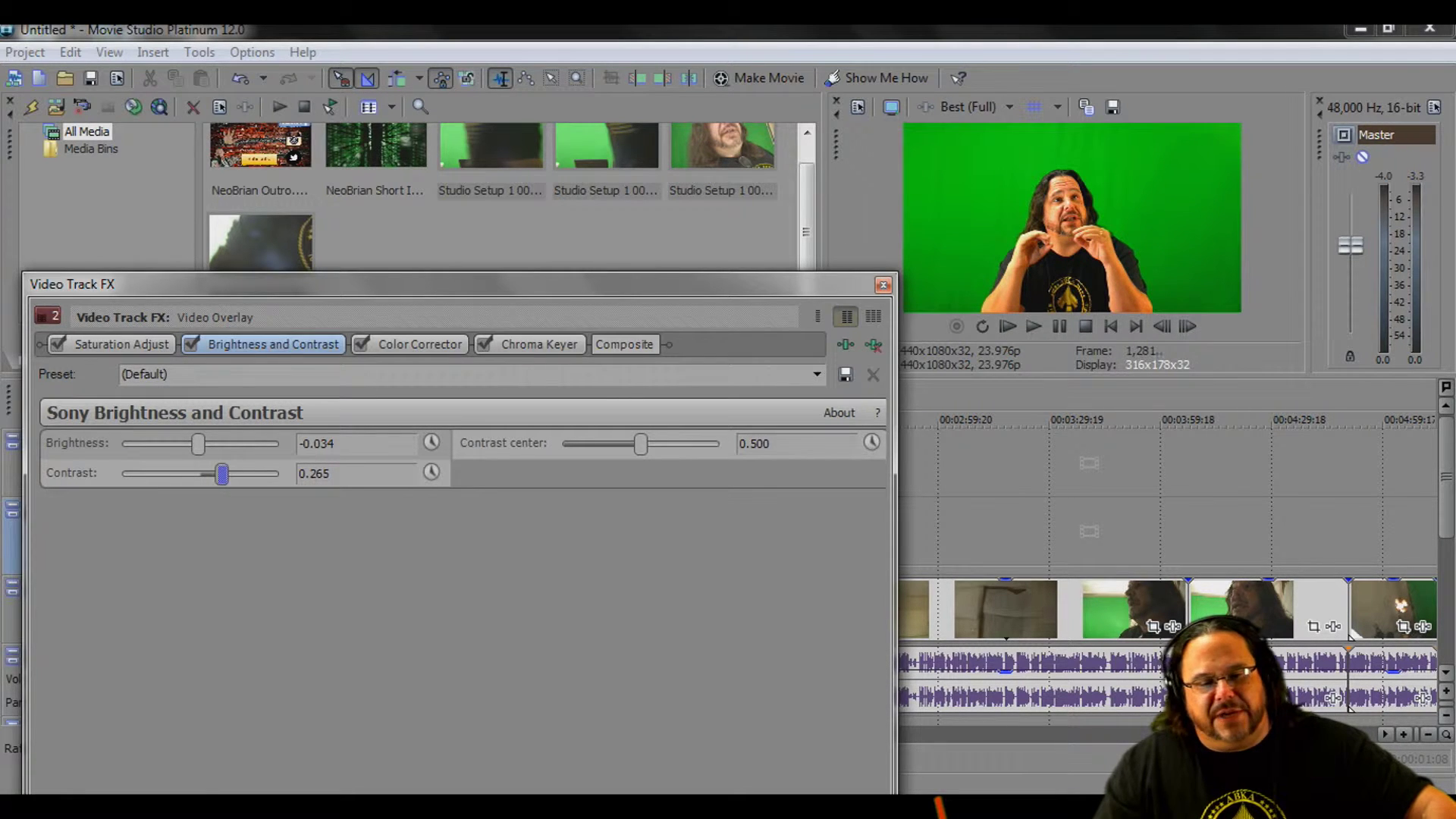
pyautogui.moveTo(220, 474); pyautogui.dragTo(218, 474)
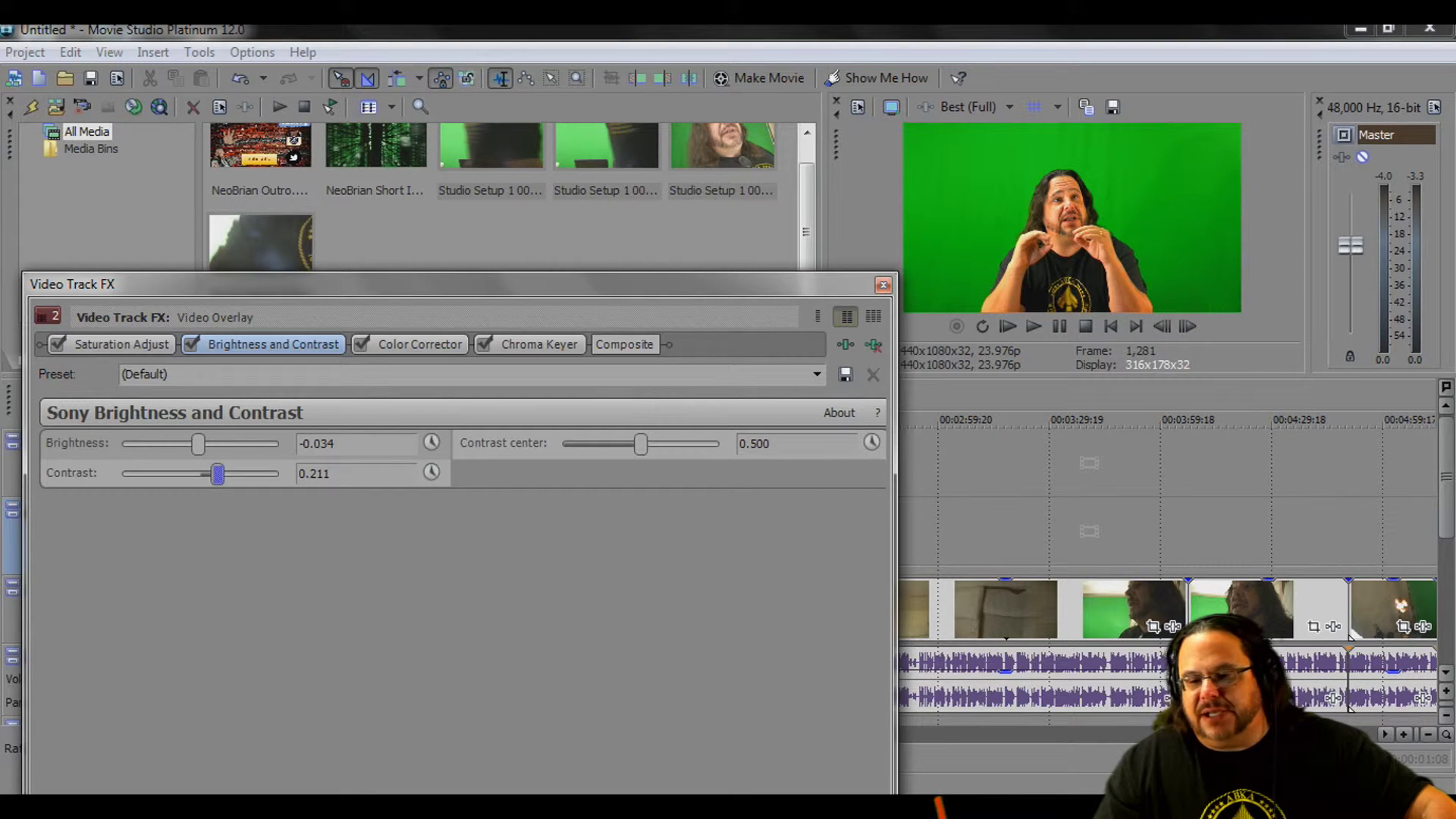
# In the Color Corrector, set Low to angle 37.9, magnitude 0.276; Mid to 307.6, 0.199; and High to 328.0, 0.229.
pyautogui.click(419, 345)
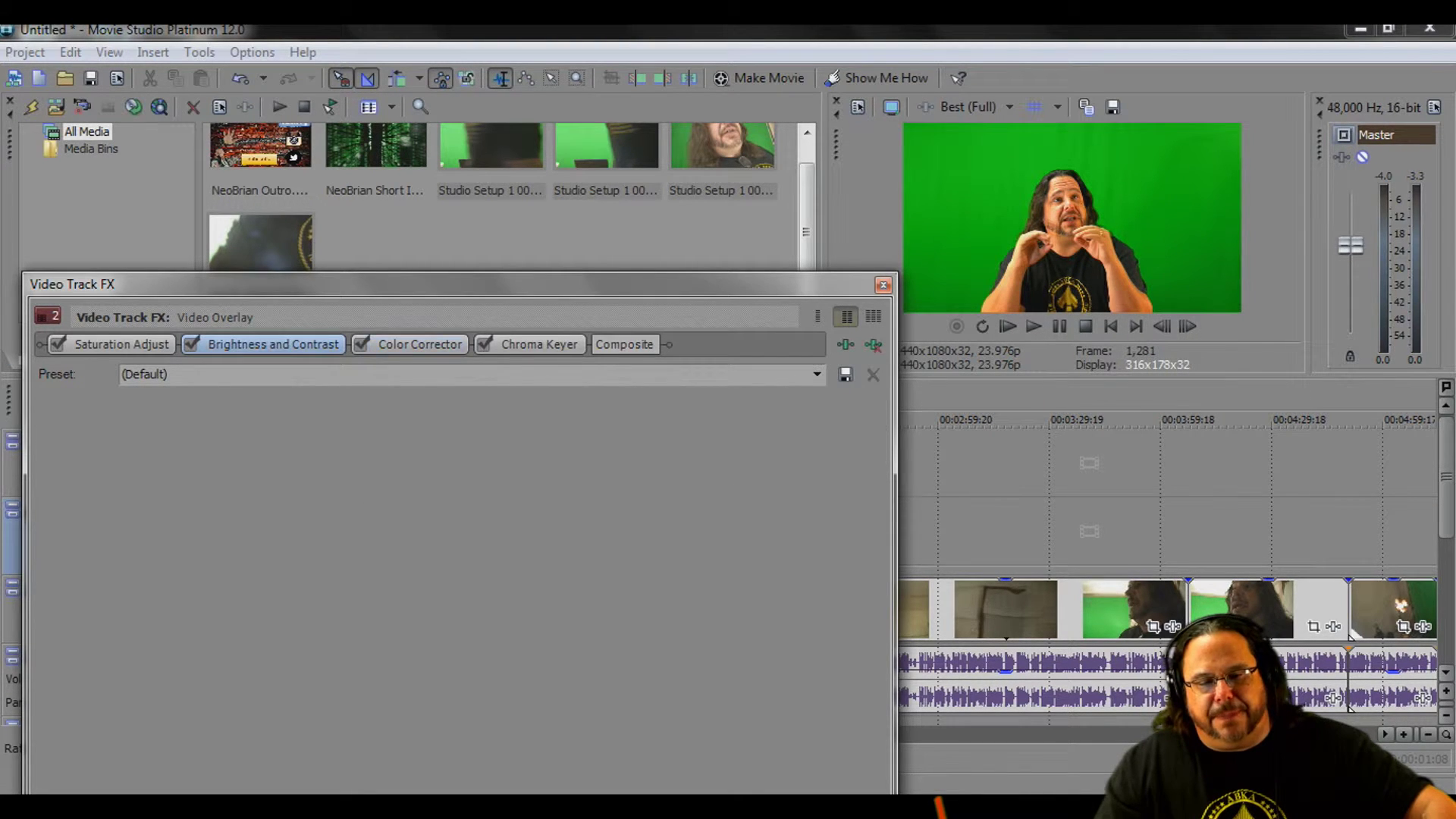
pyautogui.click(160, 406)
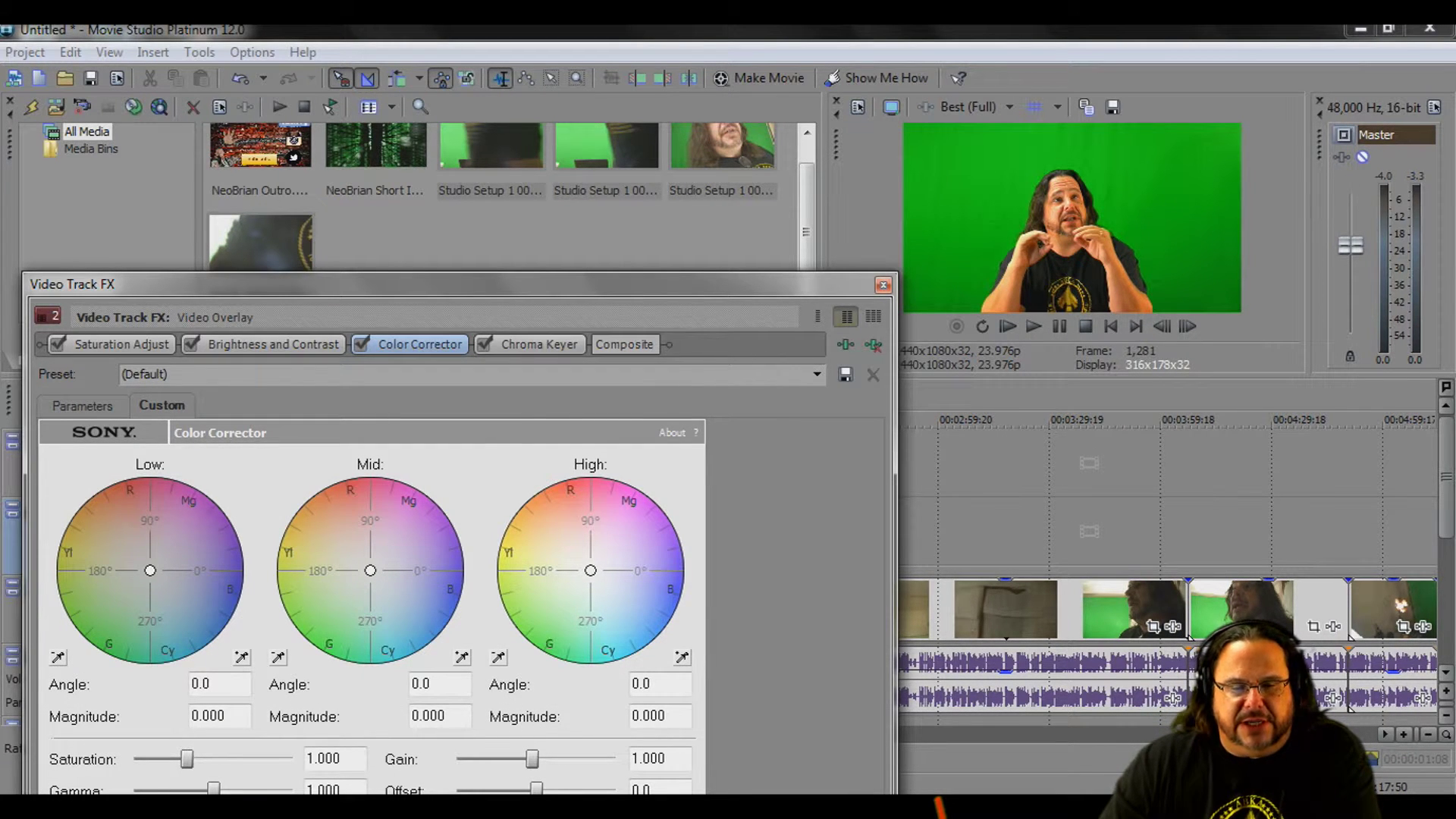
pyautogui.moveTo(150, 570)
pyautogui.mouseDown()
pyautogui.moveTo(112, 547)
pyautogui.moveTo(195, 559)
pyautogui.moveTo(175, 545)
pyautogui.moveTo(177, 589)
pyautogui.moveTo(112, 590)
pyautogui.moveTo(119, 544)
pyautogui.moveTo(126, 558)
pyautogui.moveTo(169, 555)
pyautogui.mouseUp()
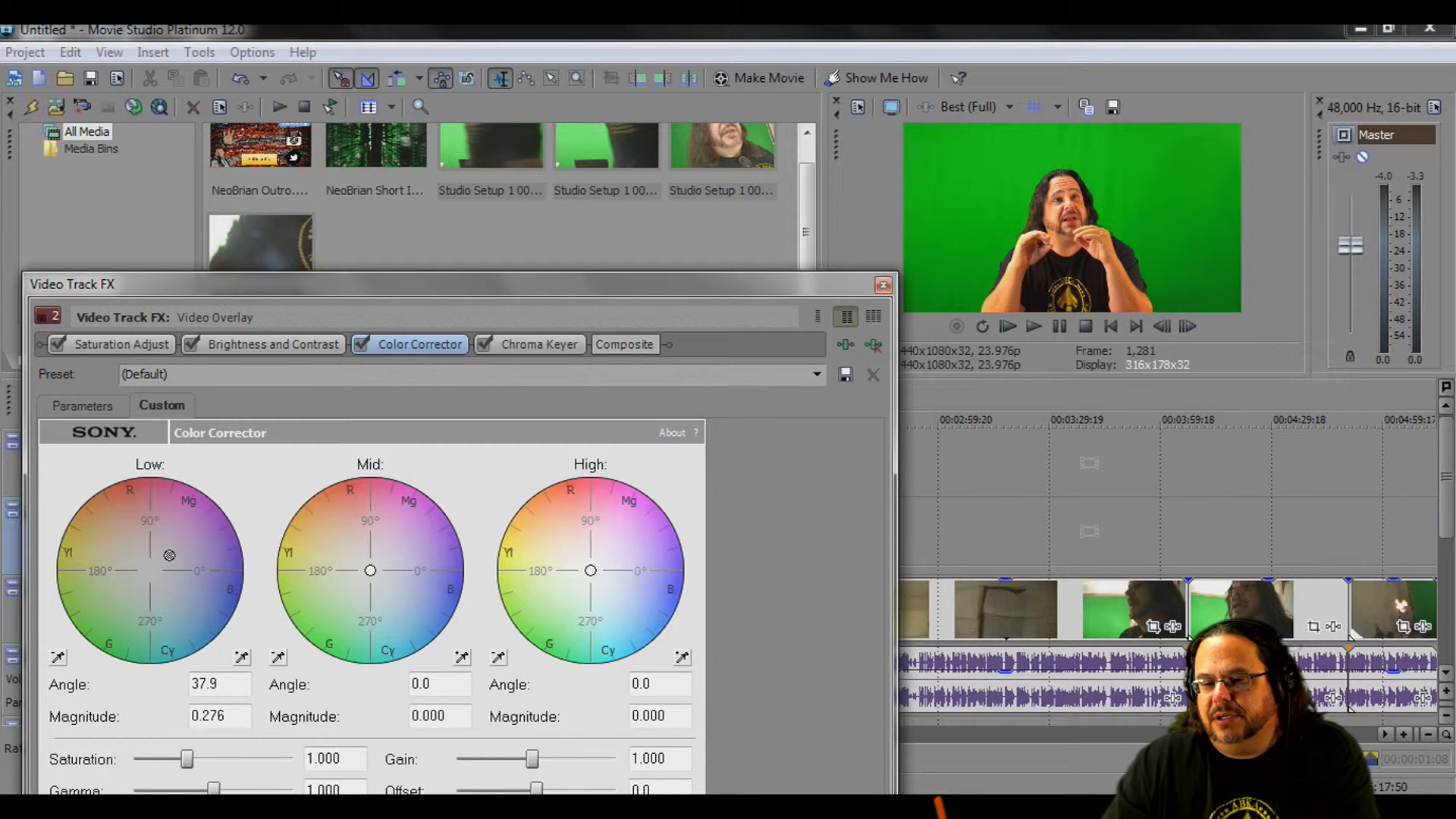
pyautogui.moveTo(370, 570)
pyautogui.mouseDown()
pyautogui.moveTo(352, 560)
pyautogui.moveTo(386, 567)
pyautogui.moveTo(386, 589)
pyautogui.mouseUp()
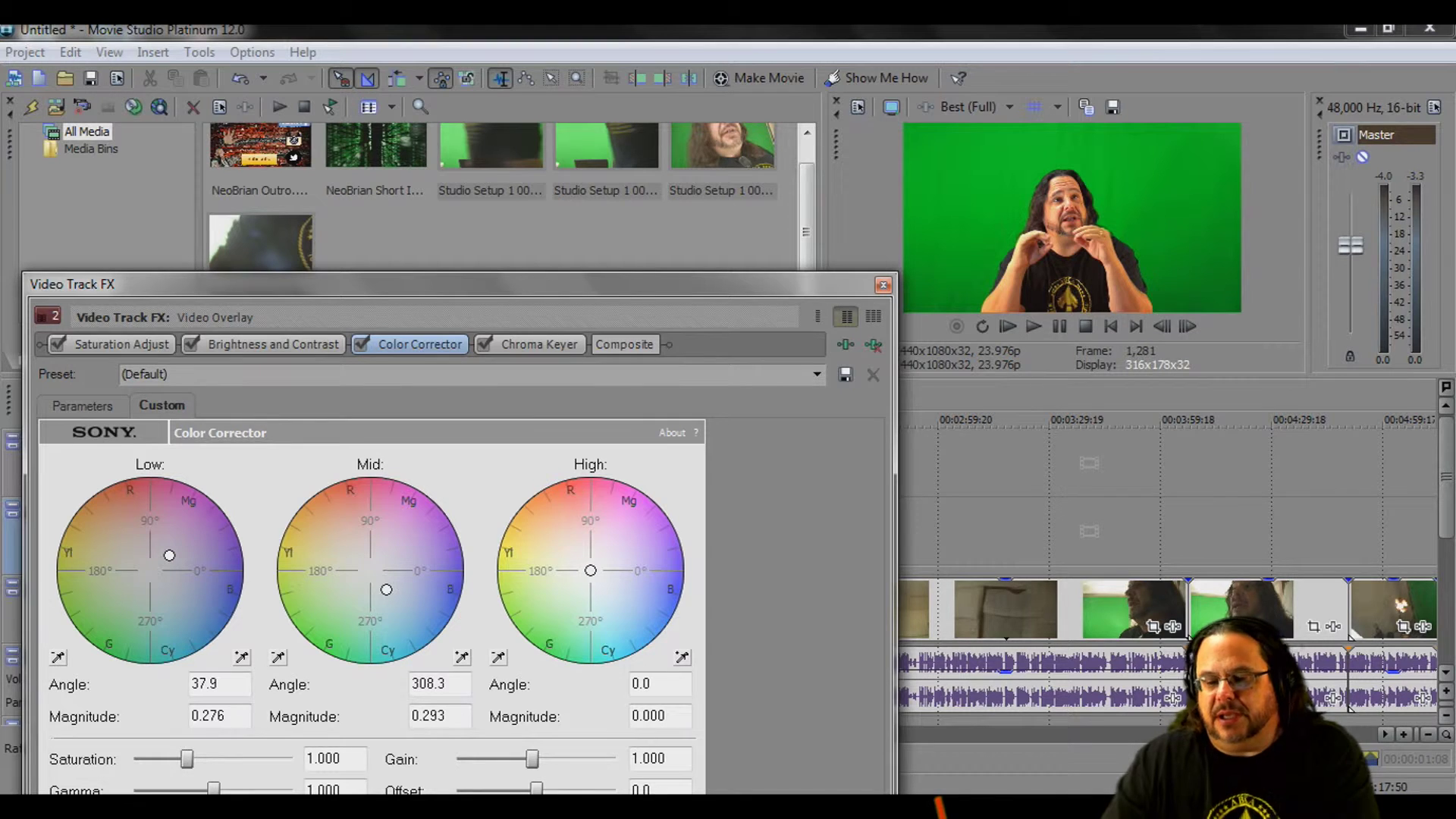
pyautogui.moveTo(386, 589)
pyautogui.mouseDown()
pyautogui.moveTo(352, 589)
pyautogui.moveTo(400, 594)
pyautogui.moveTo(382, 585)
pyautogui.mouseUp()
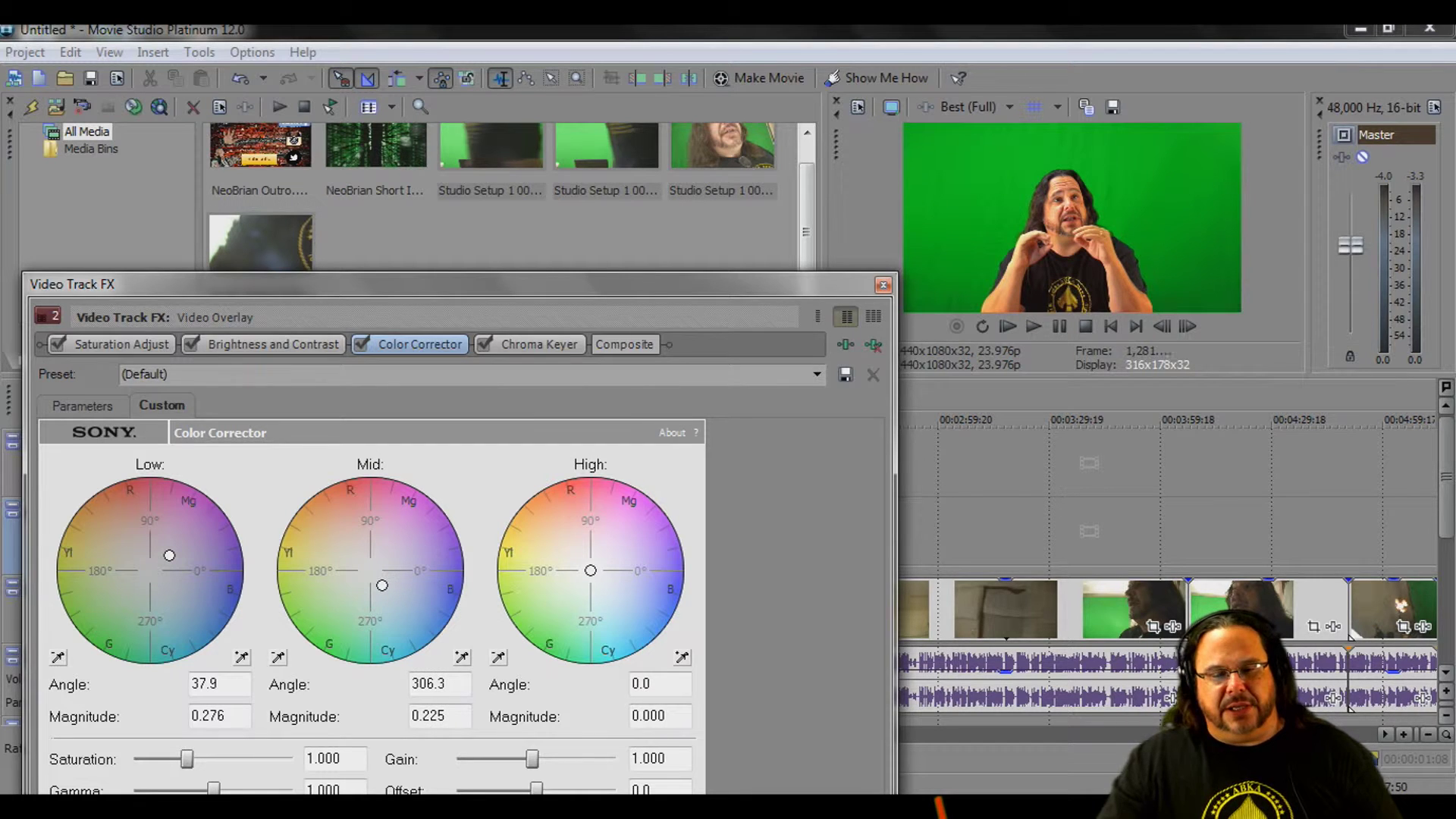
pyautogui.moveTo(382, 586); pyautogui.dragTo(381, 583)
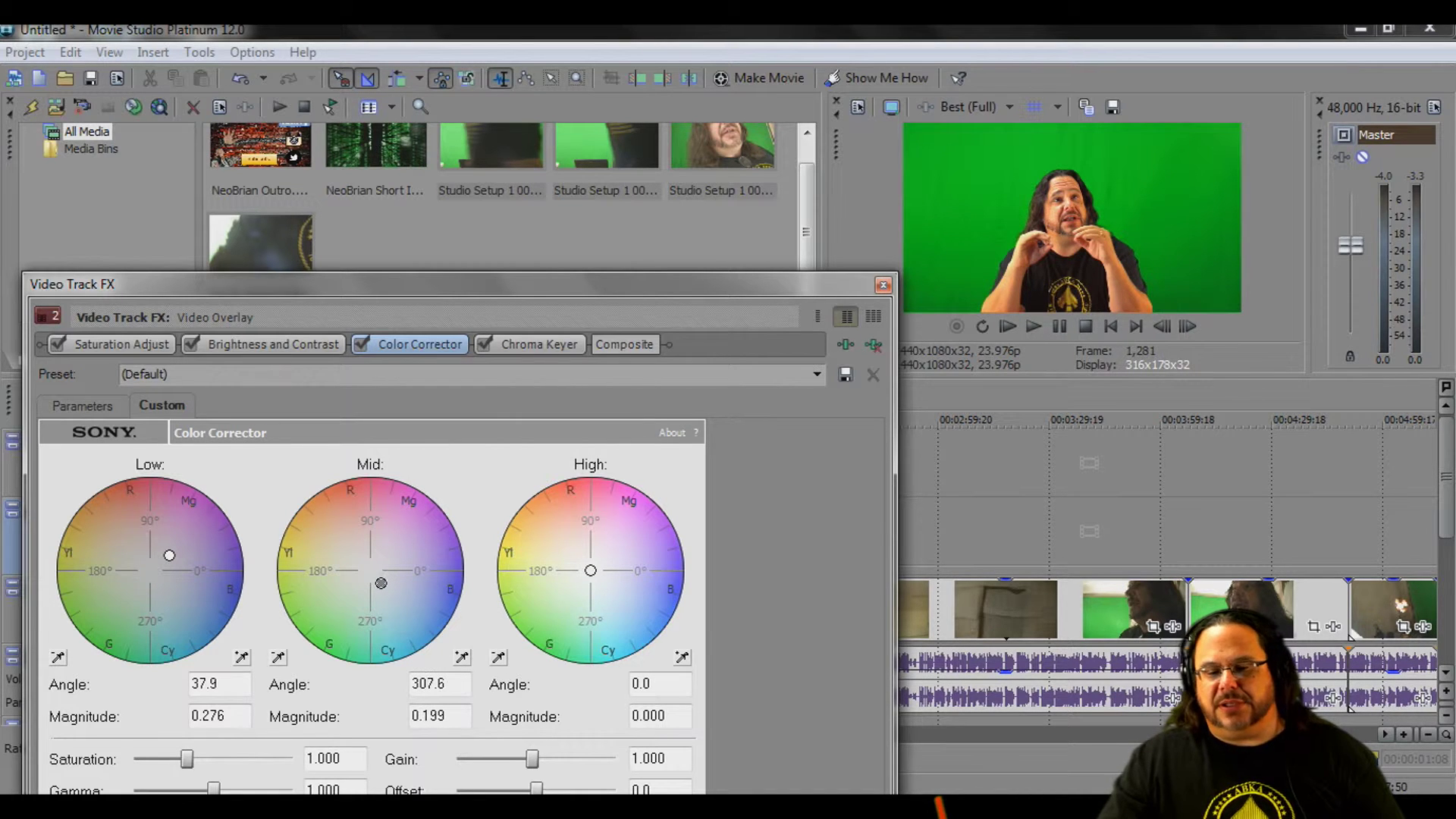
pyautogui.moveTo(590, 571)
pyautogui.mouseDown()
pyautogui.moveTo(569, 560)
pyautogui.moveTo(606, 563)
pyautogui.moveTo(599, 580)
pyautogui.moveTo(571, 583)
pyautogui.moveTo(577, 558)
pyautogui.moveTo(616, 560)
pyautogui.moveTo(612, 583)
pyautogui.mouseUp()
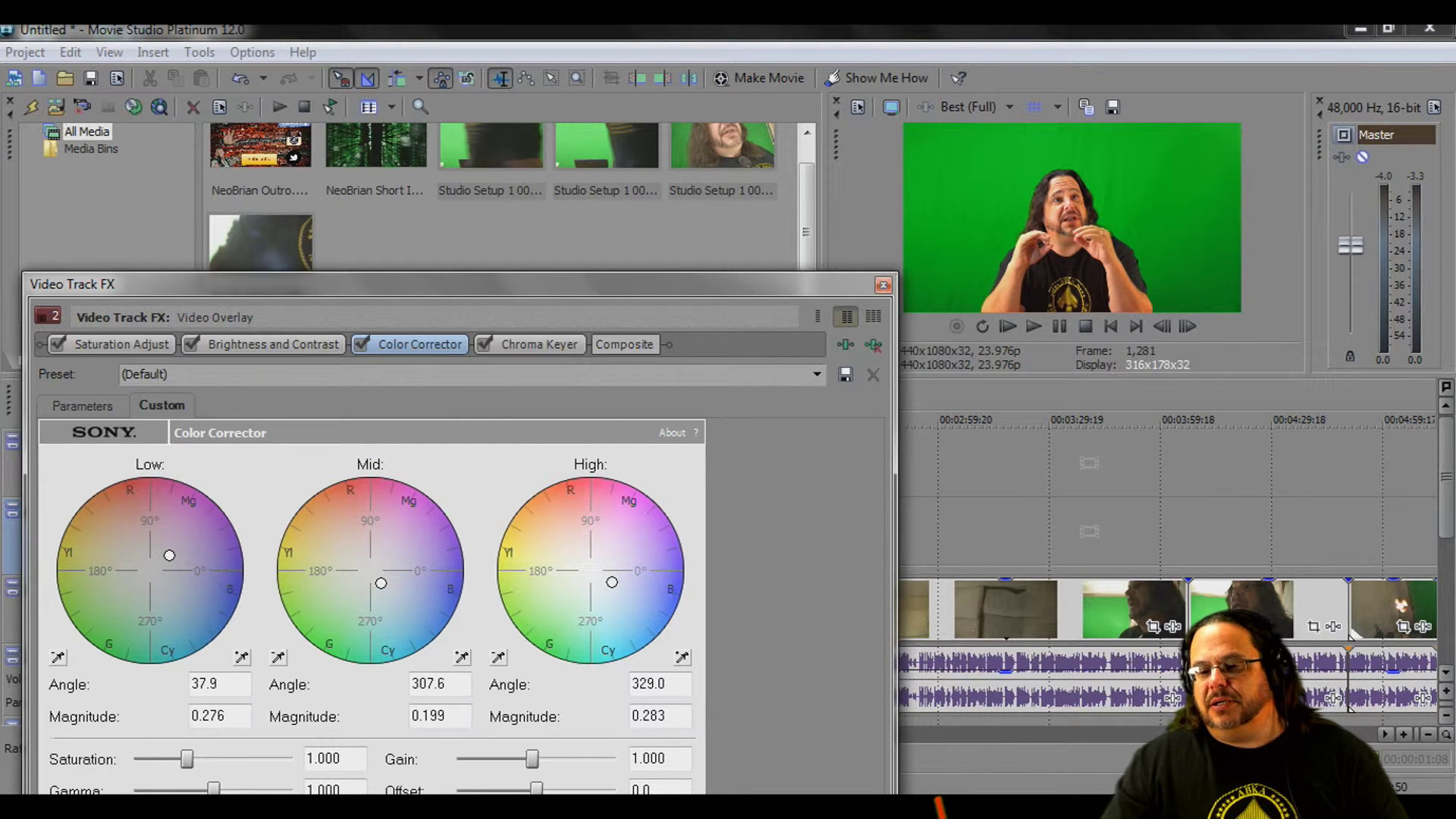
pyautogui.moveTo(612, 583); pyautogui.dragTo(607, 581)
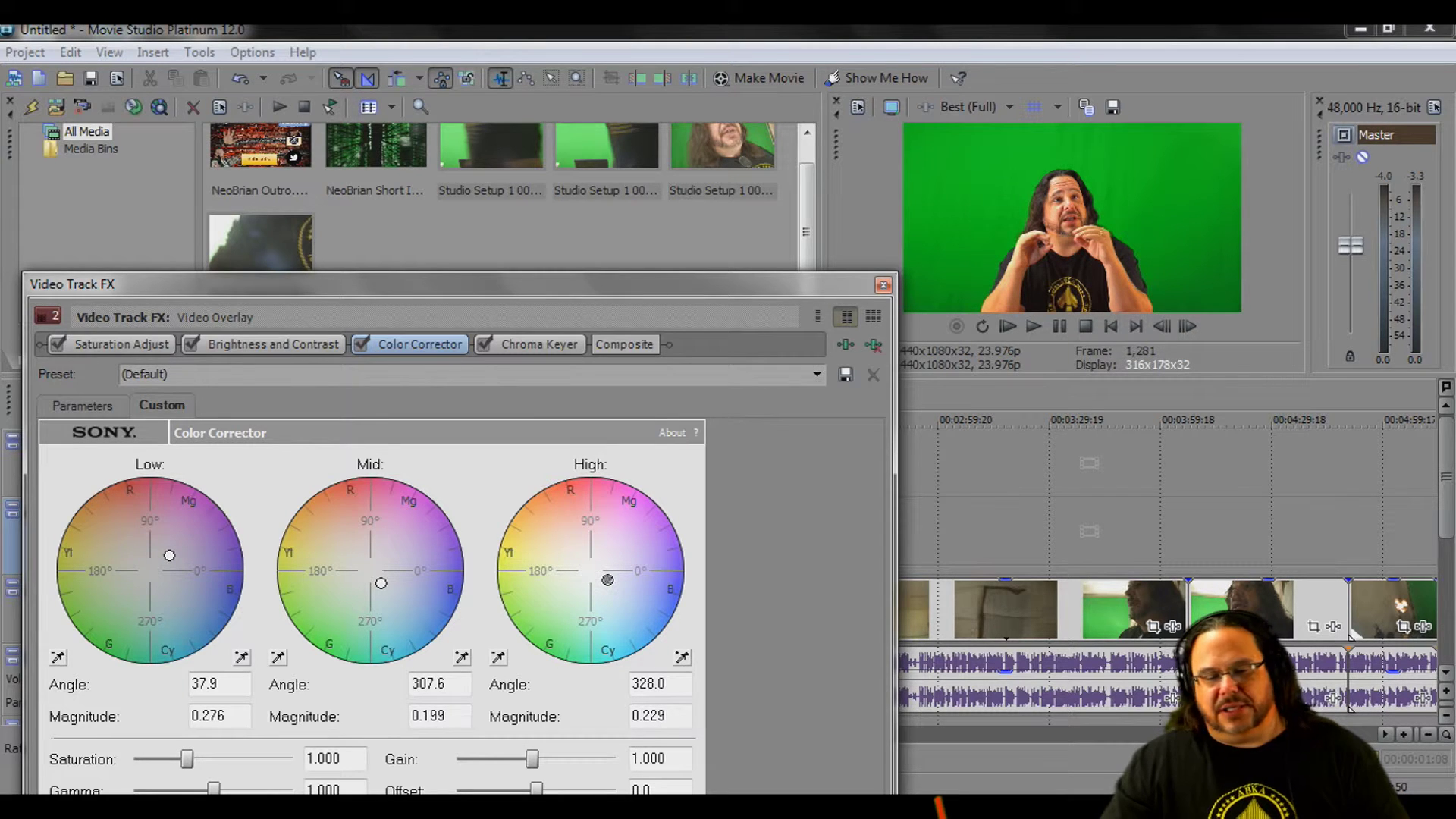
# Sample the green backdrop in the preview as the Chroma Keyer color (124, 0.96, 0.83) and close the track effects.
pyautogui.click(539, 344)
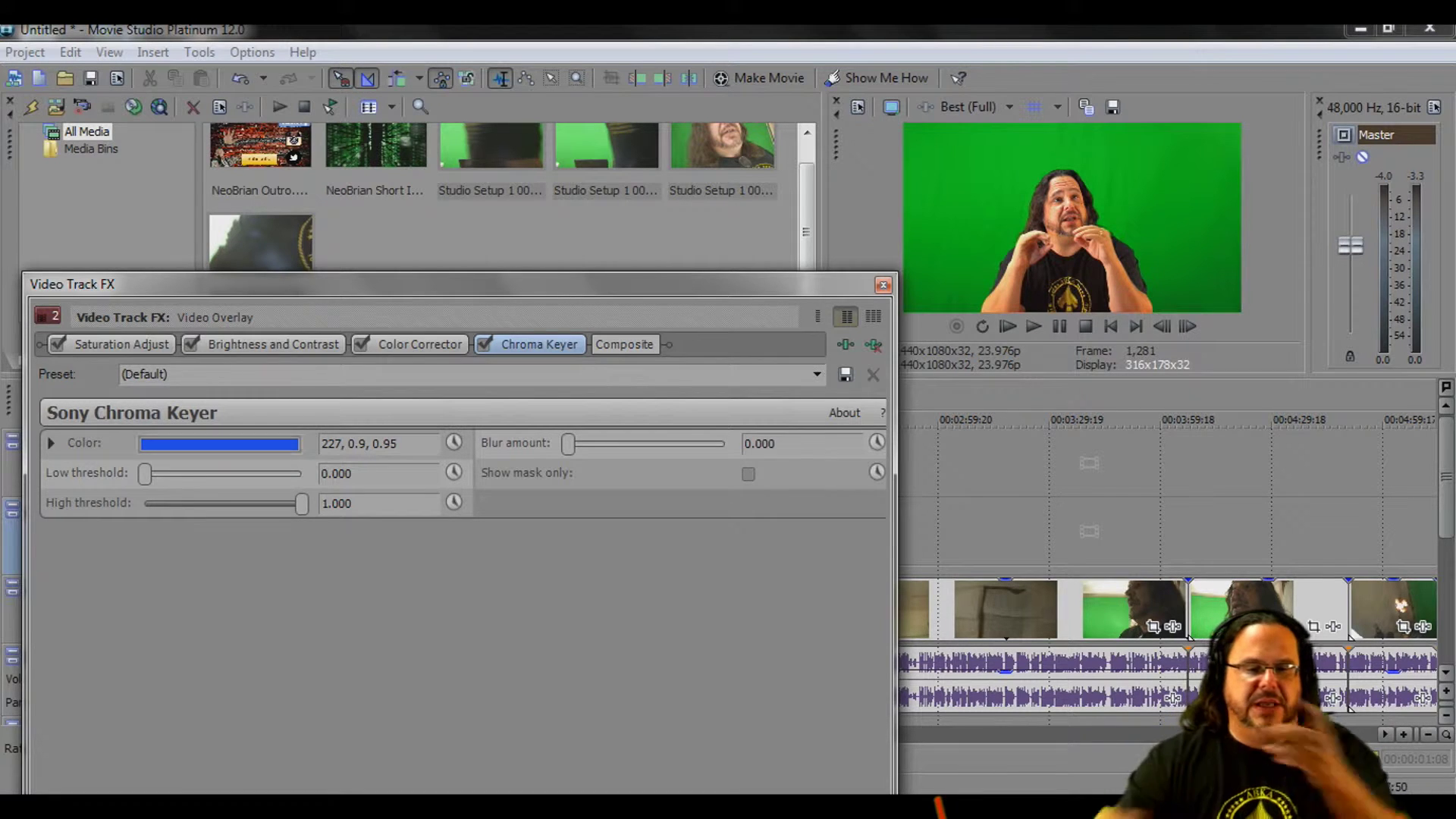
pyautogui.click(219, 444)
pyautogui.click(204, 472)
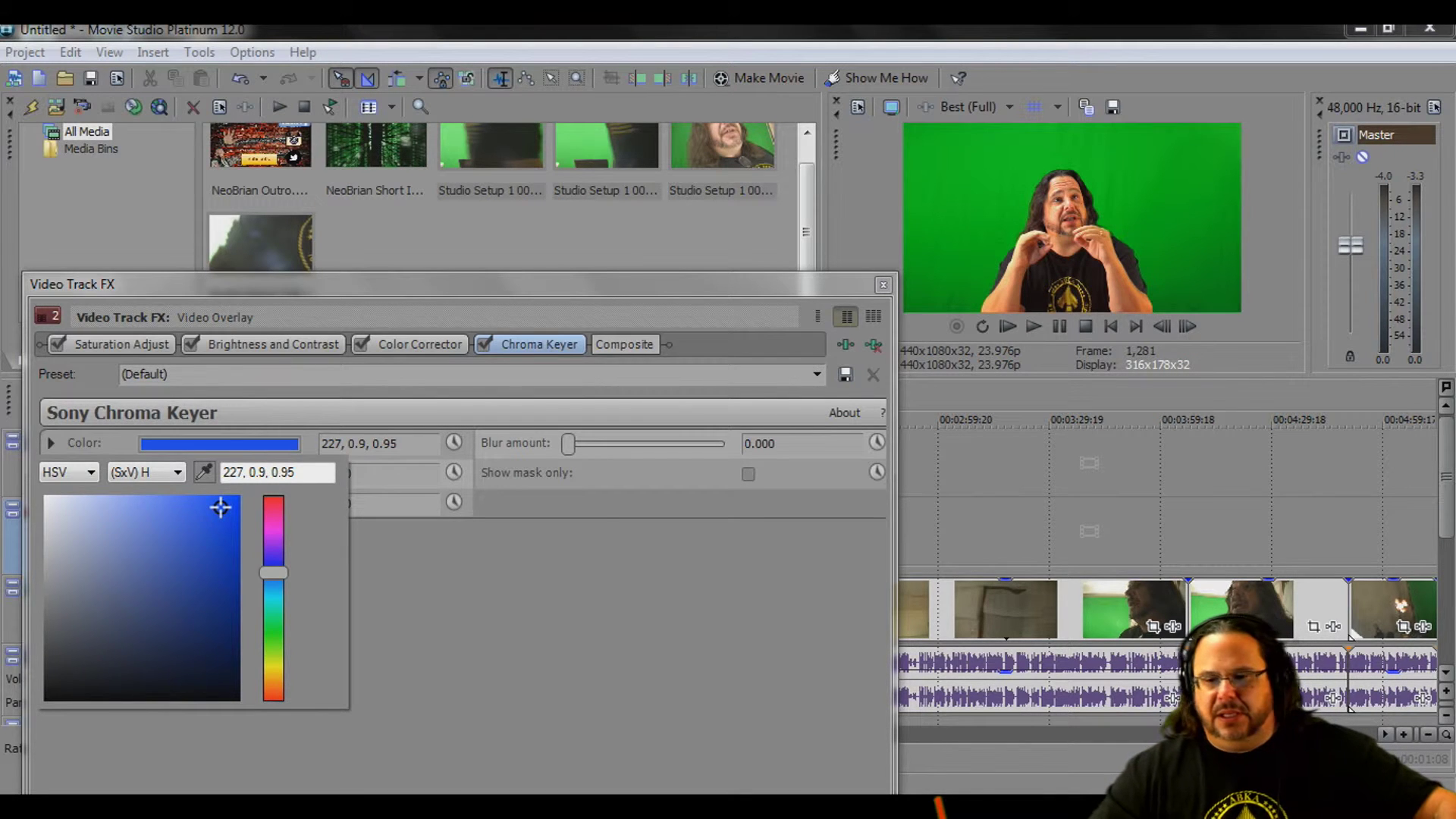
pyautogui.click(978, 189)
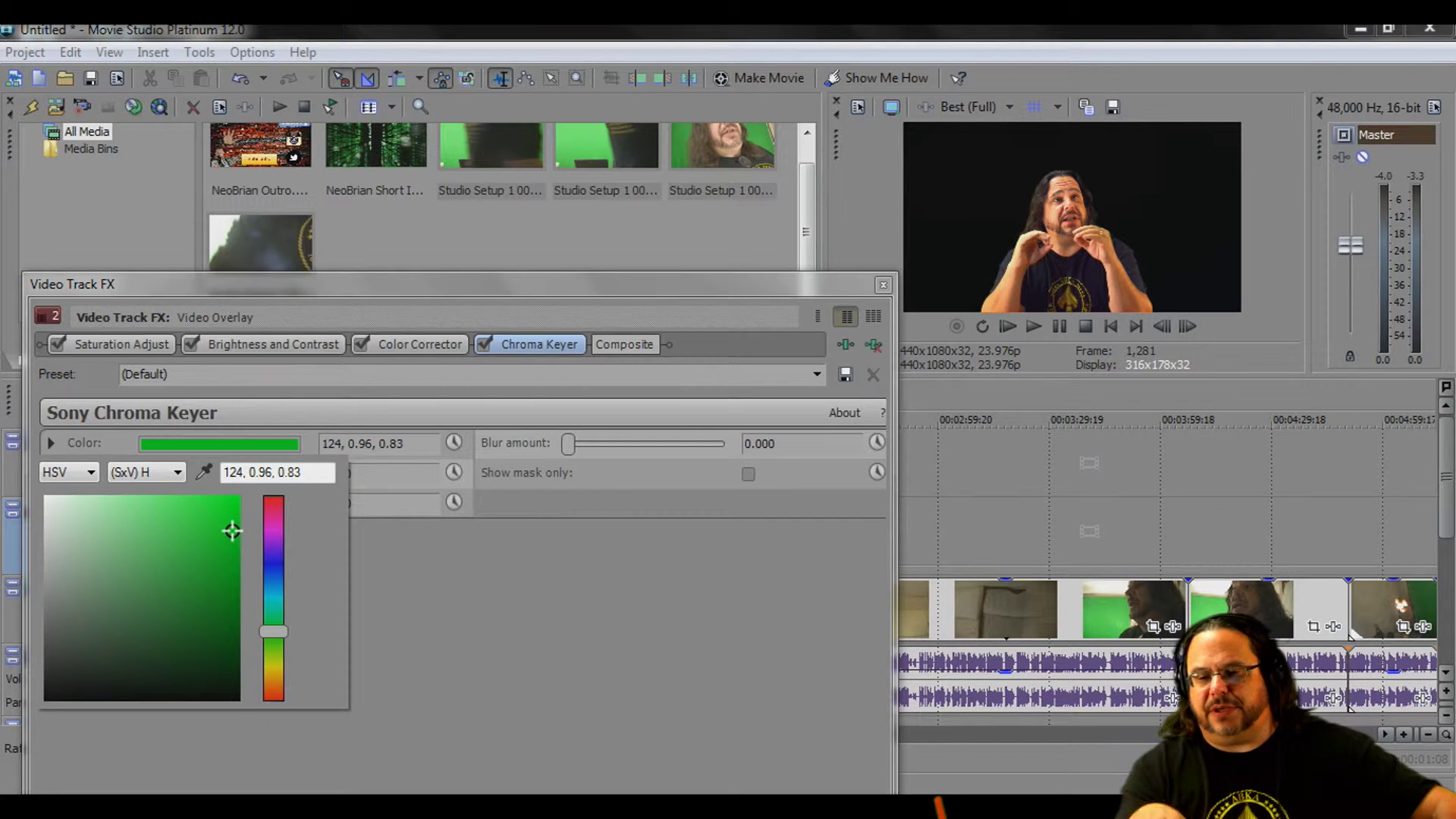
pyautogui.press('Escape')
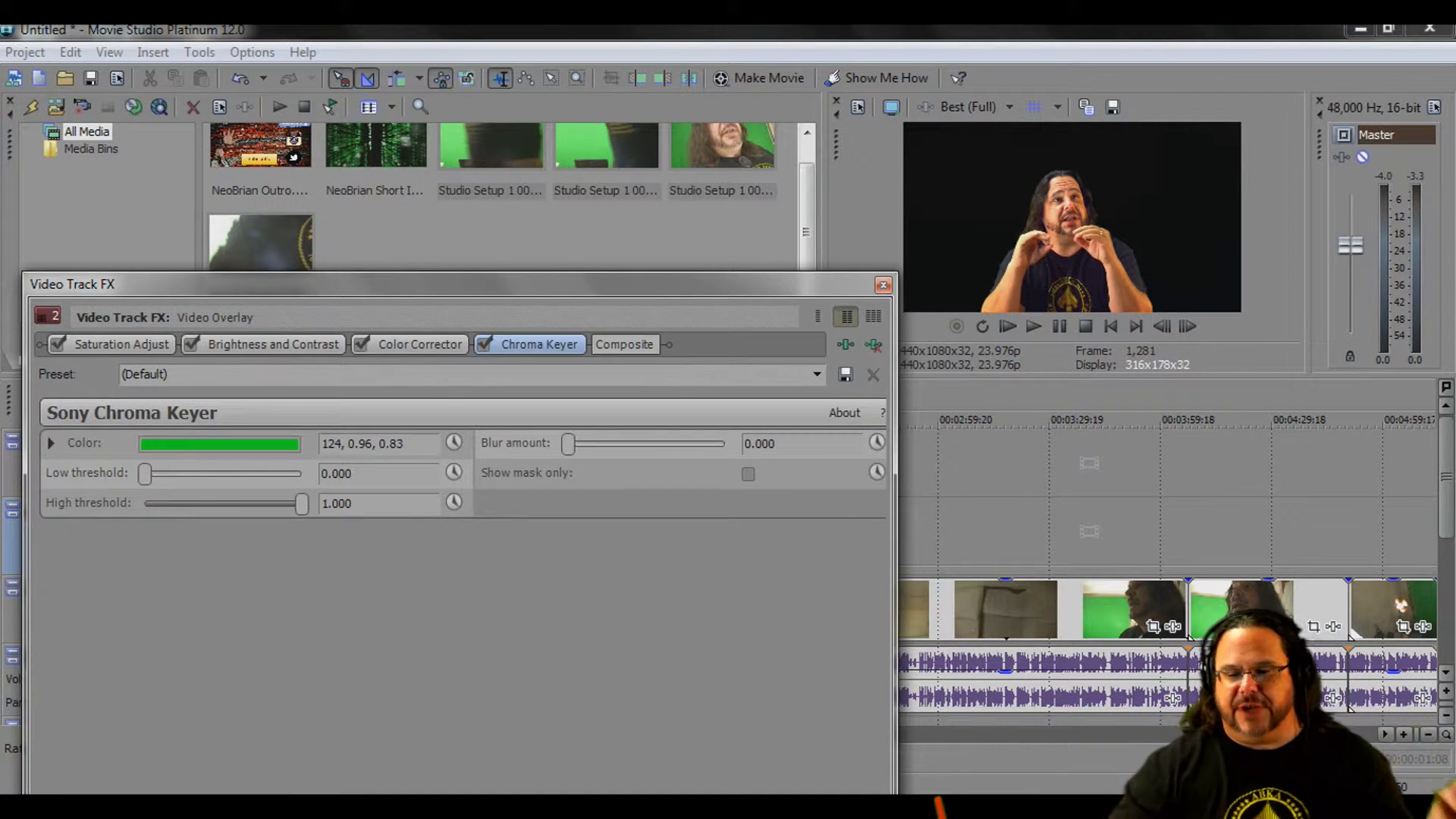
pyautogui.click(883, 284)
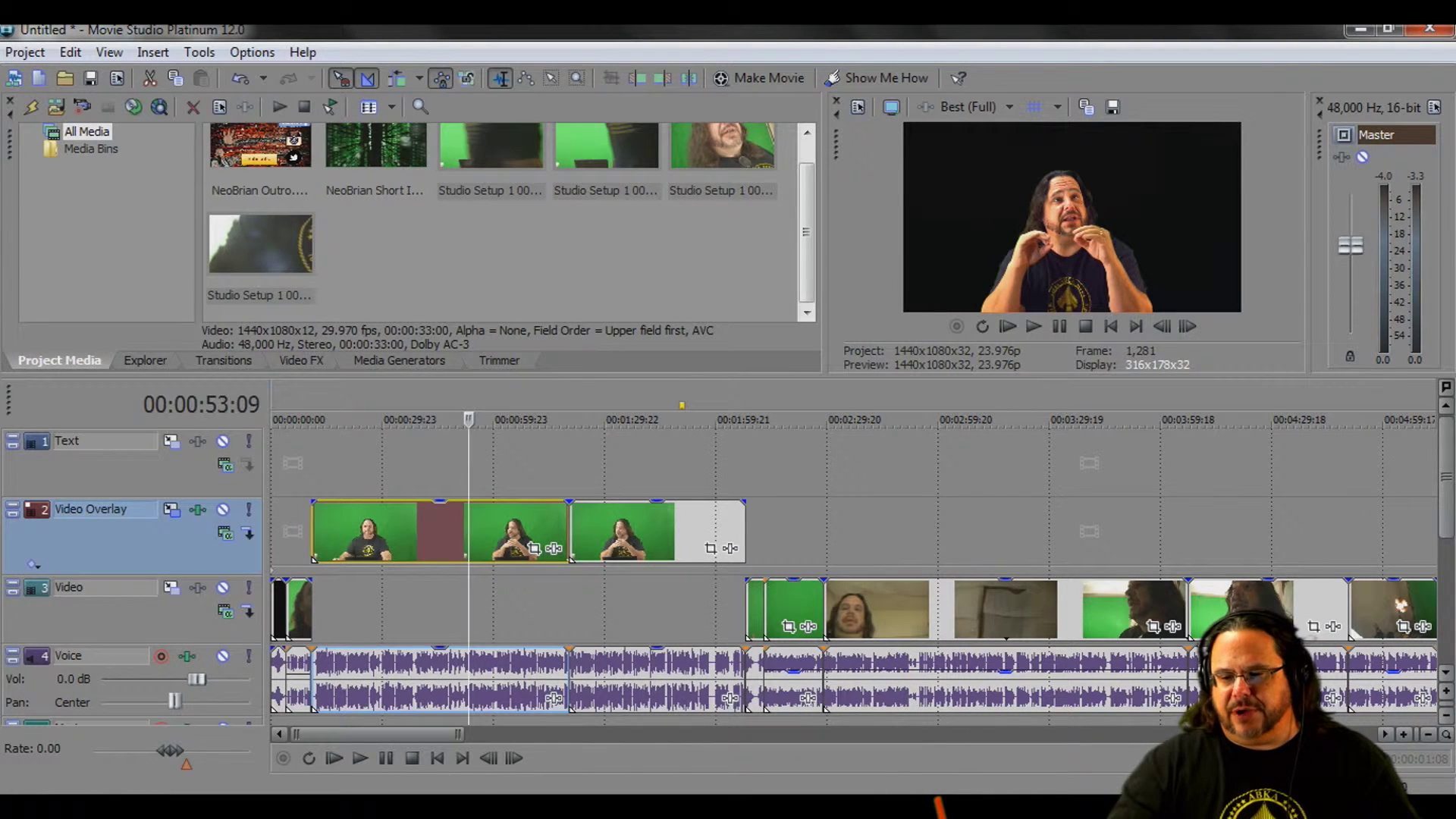
# Import the dark-red-bricks-background image from the Pictures library into the project media.
pyautogui.click(25, 51)
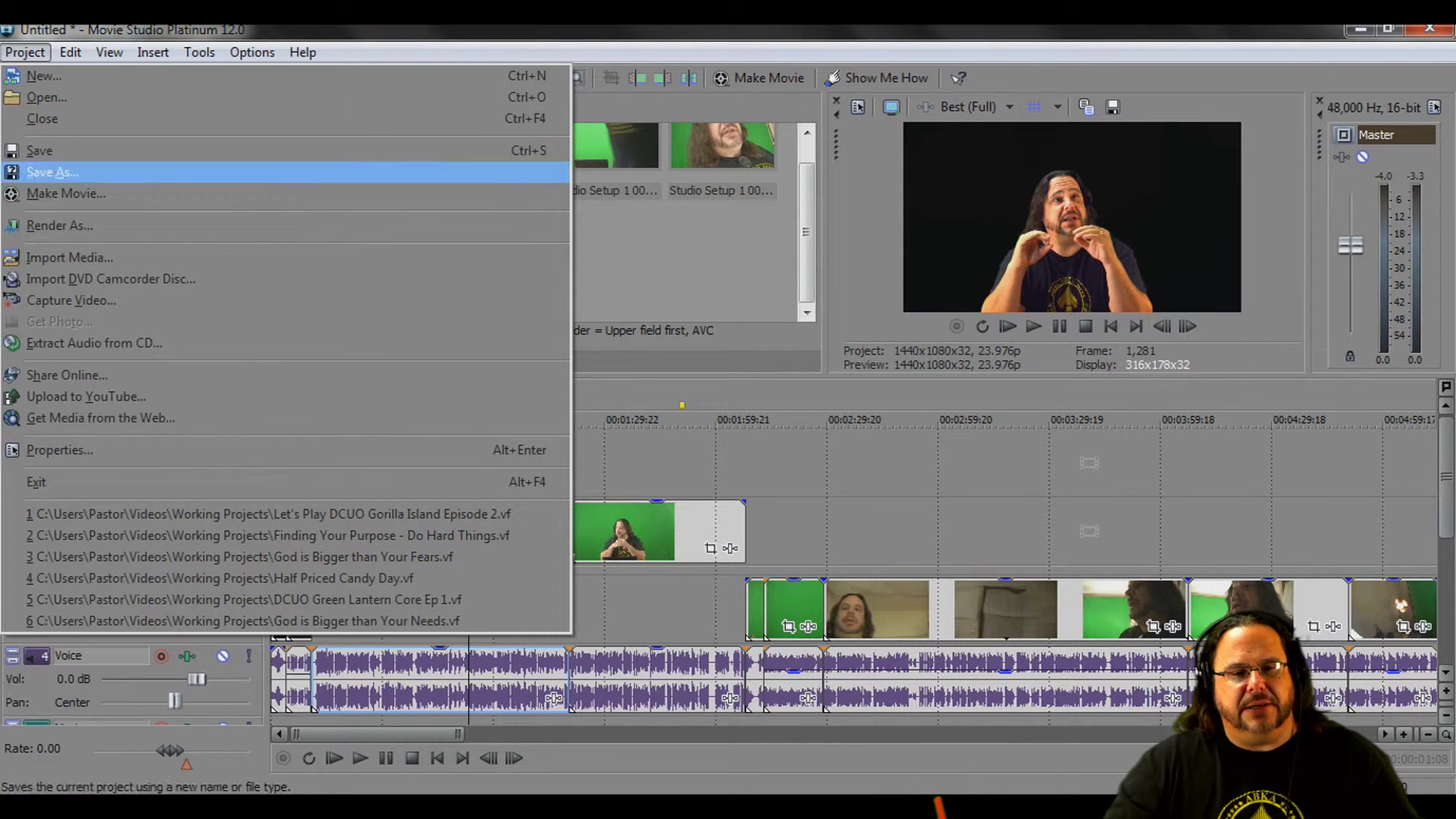
pyautogui.click(68, 257)
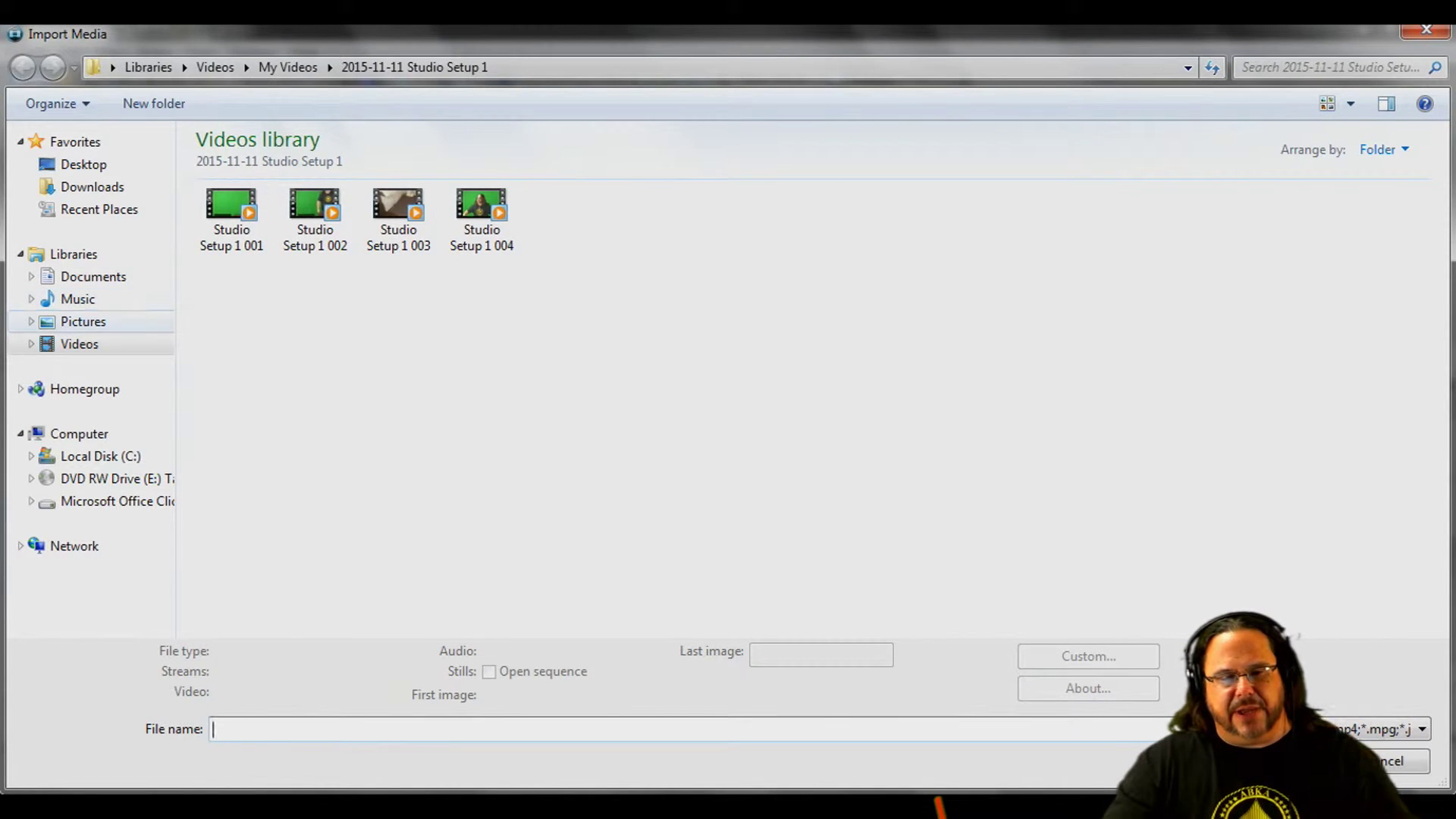
pyautogui.click(83, 321)
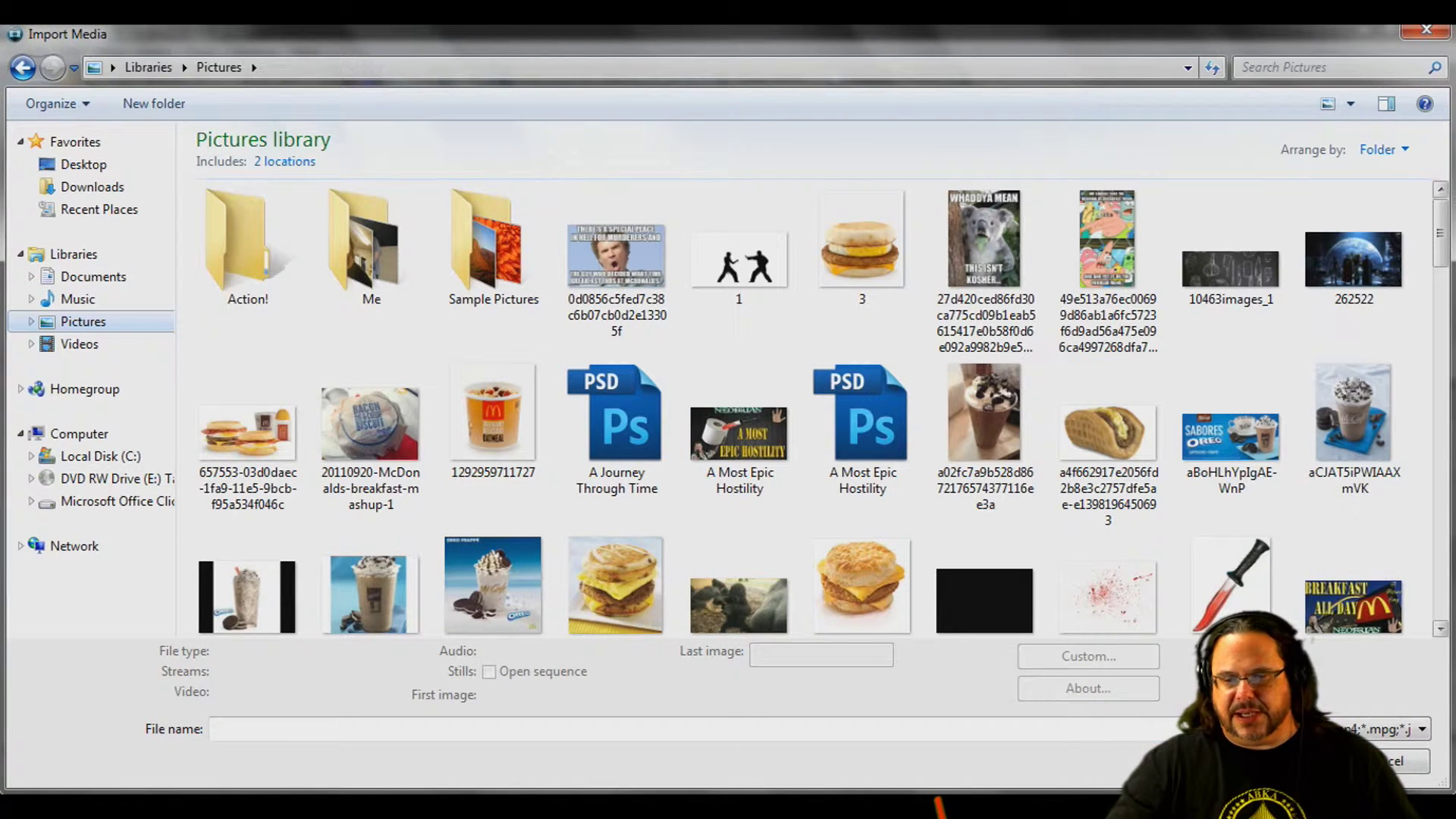
pyautogui.scroll(-5, 815, 409)
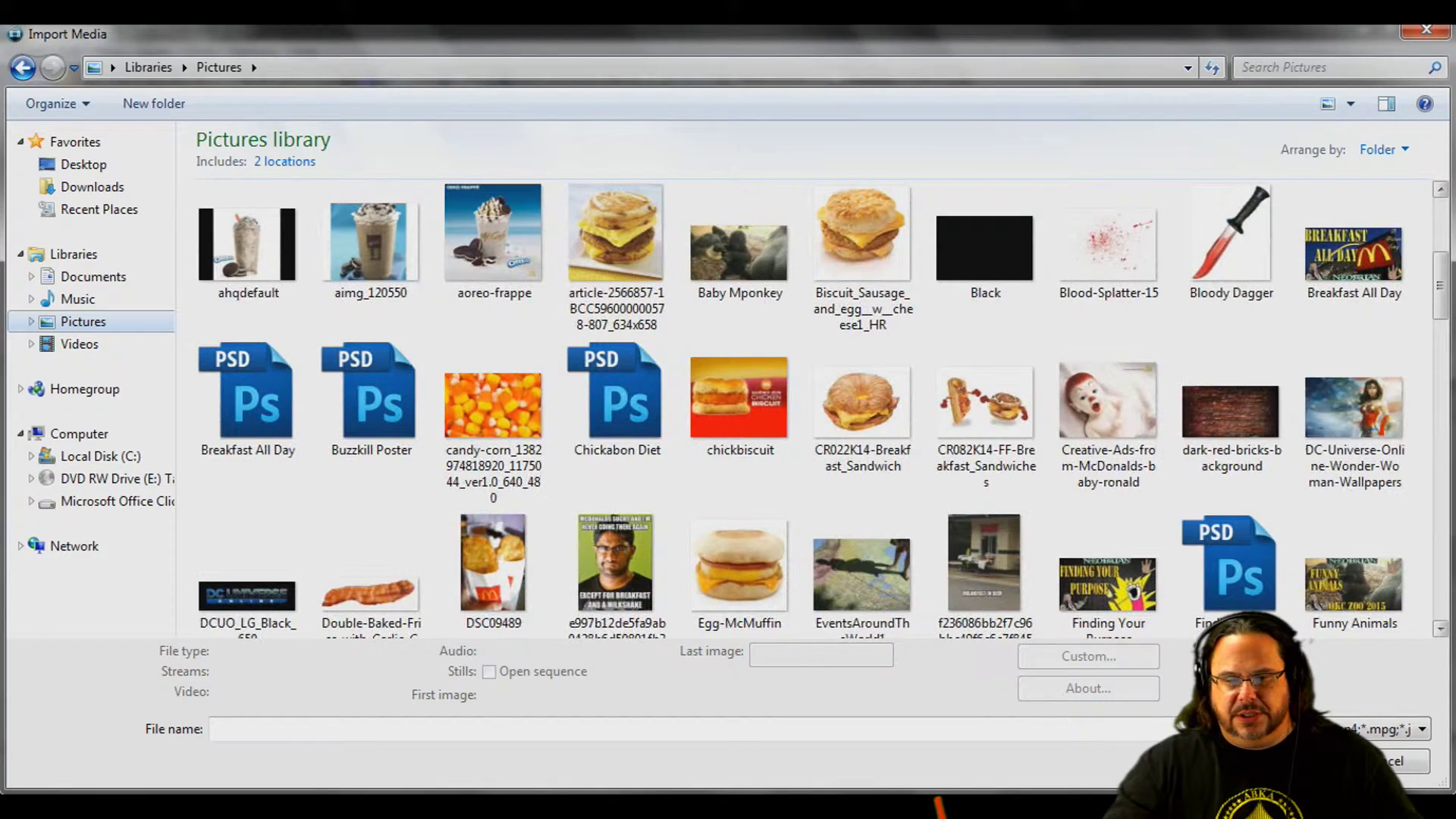
pyautogui.doubleClick(1231, 413)
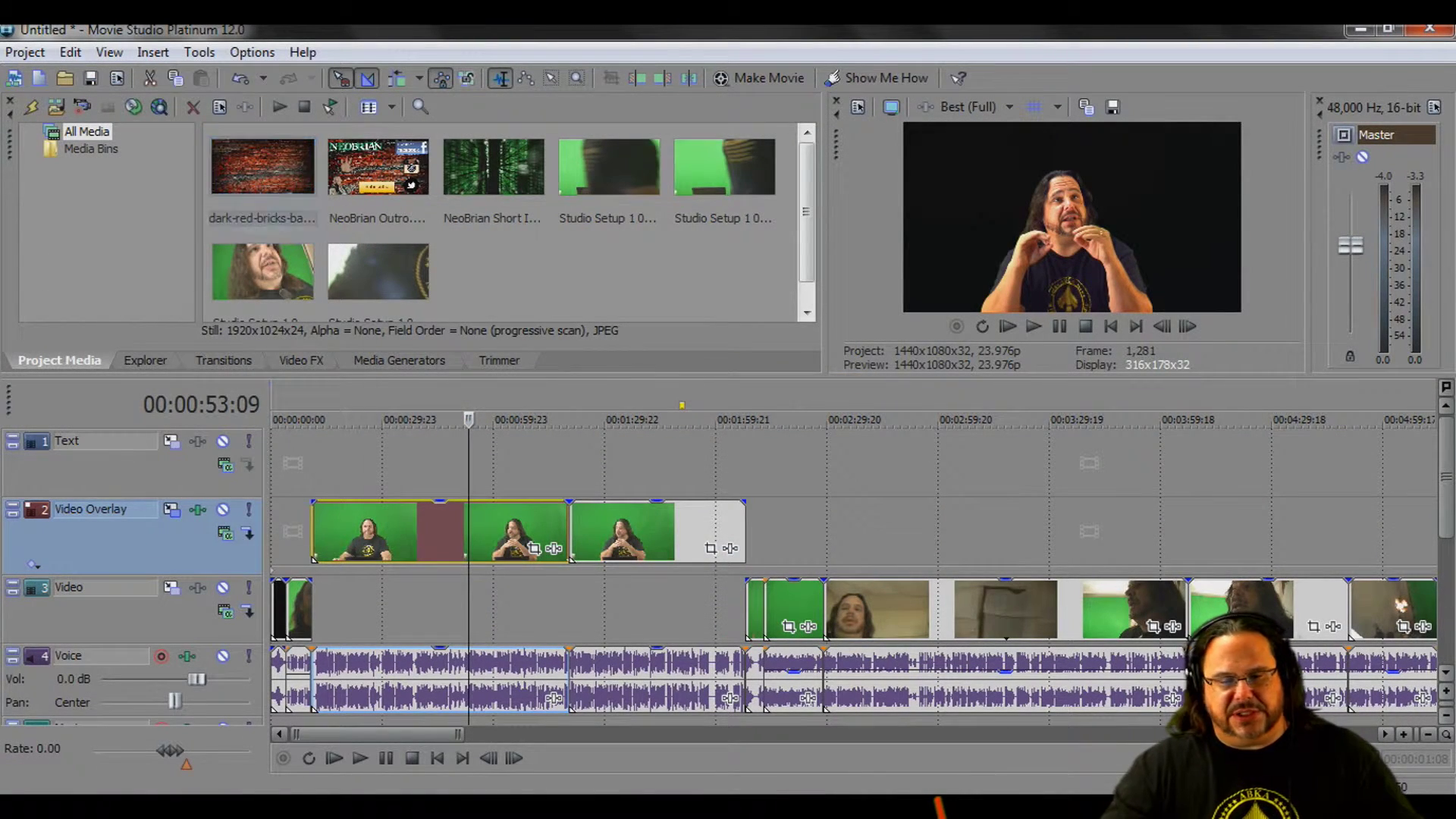
# Insert a video track directly below Video Overlay and place the brick image on it, spanning the full length of the green-screen clips.
pyautogui.rightClick(115, 552)
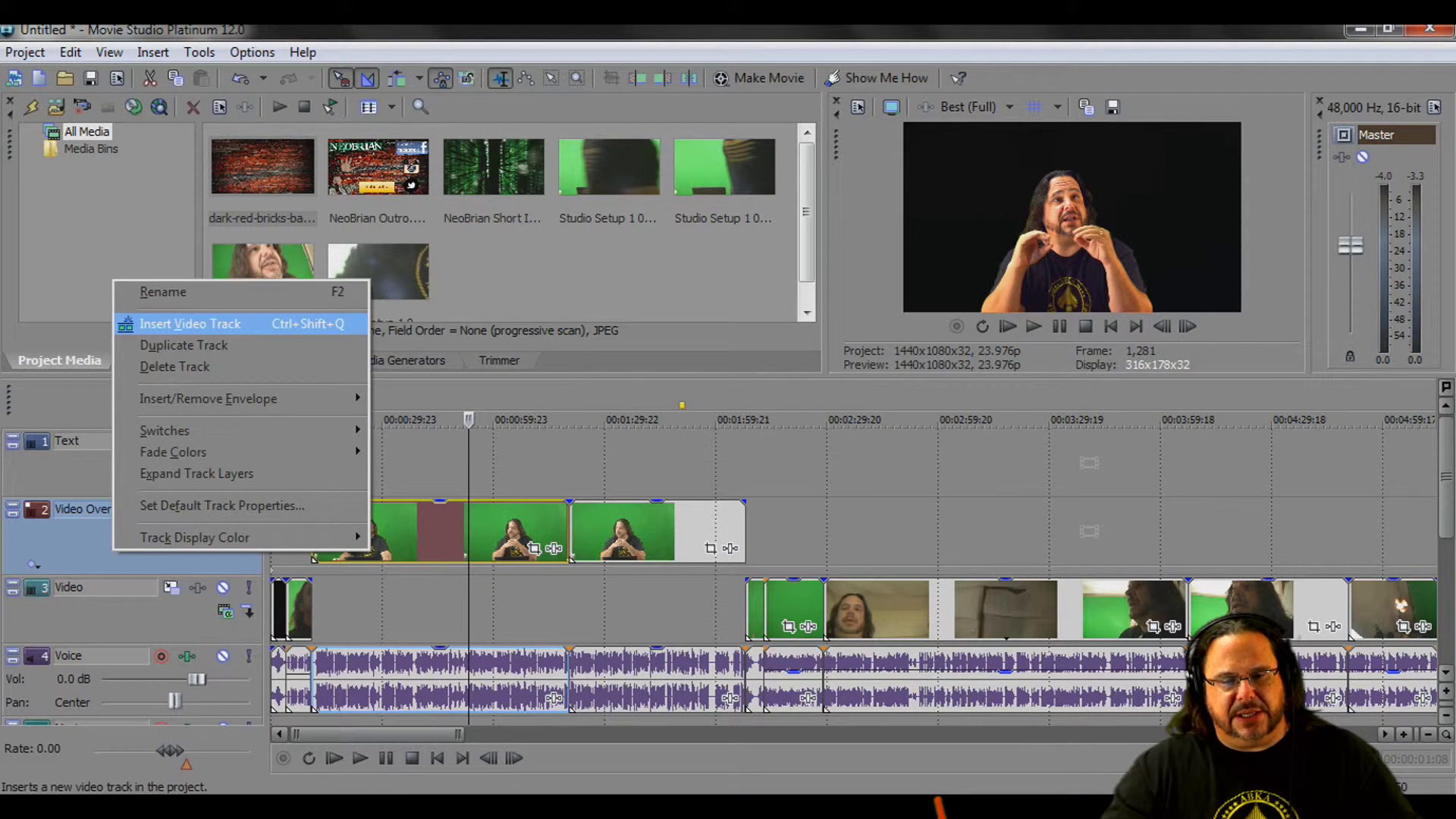
pyautogui.click(190, 324)
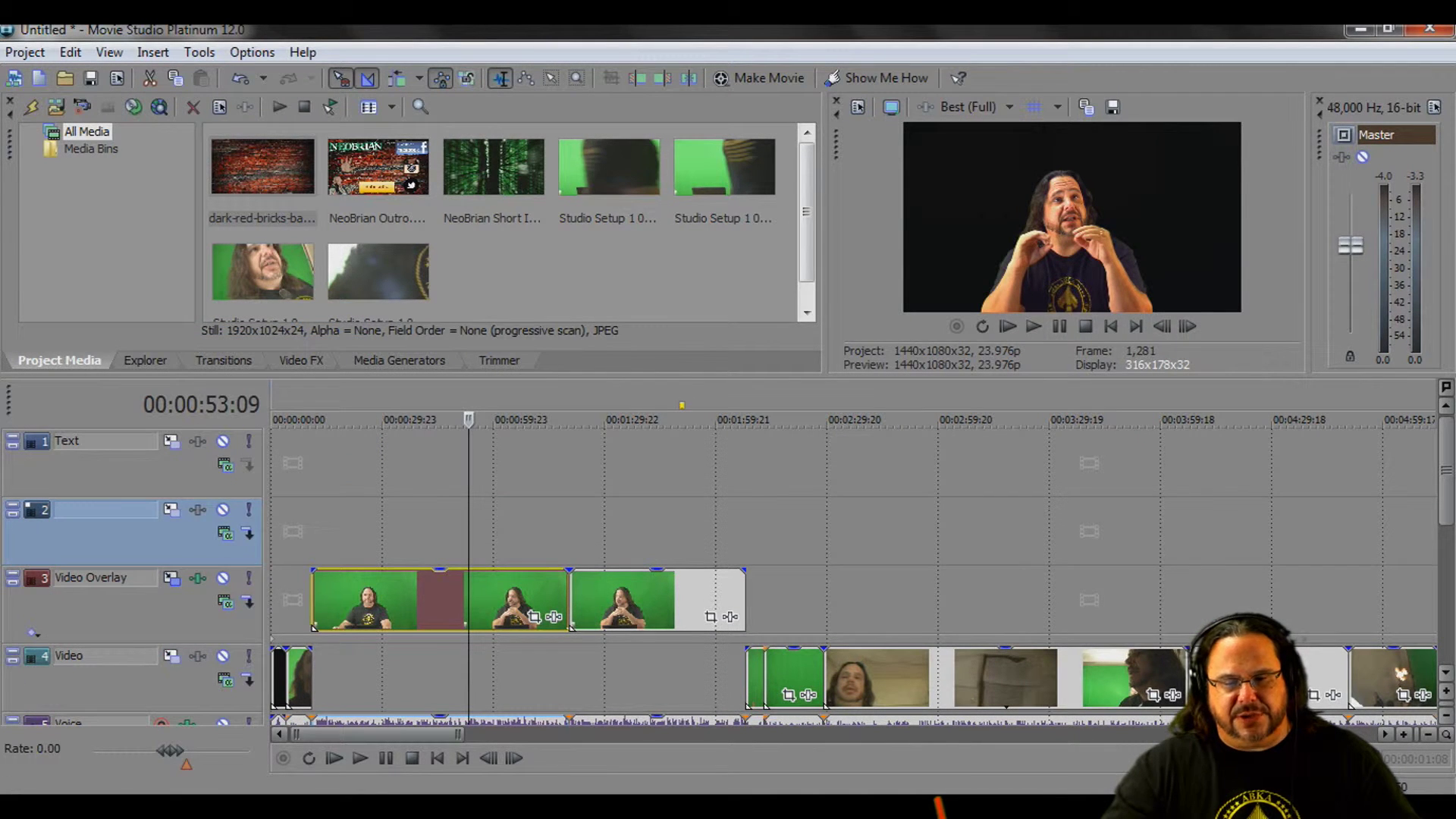
pyautogui.moveTo(114, 542); pyautogui.dragTo(114, 639)
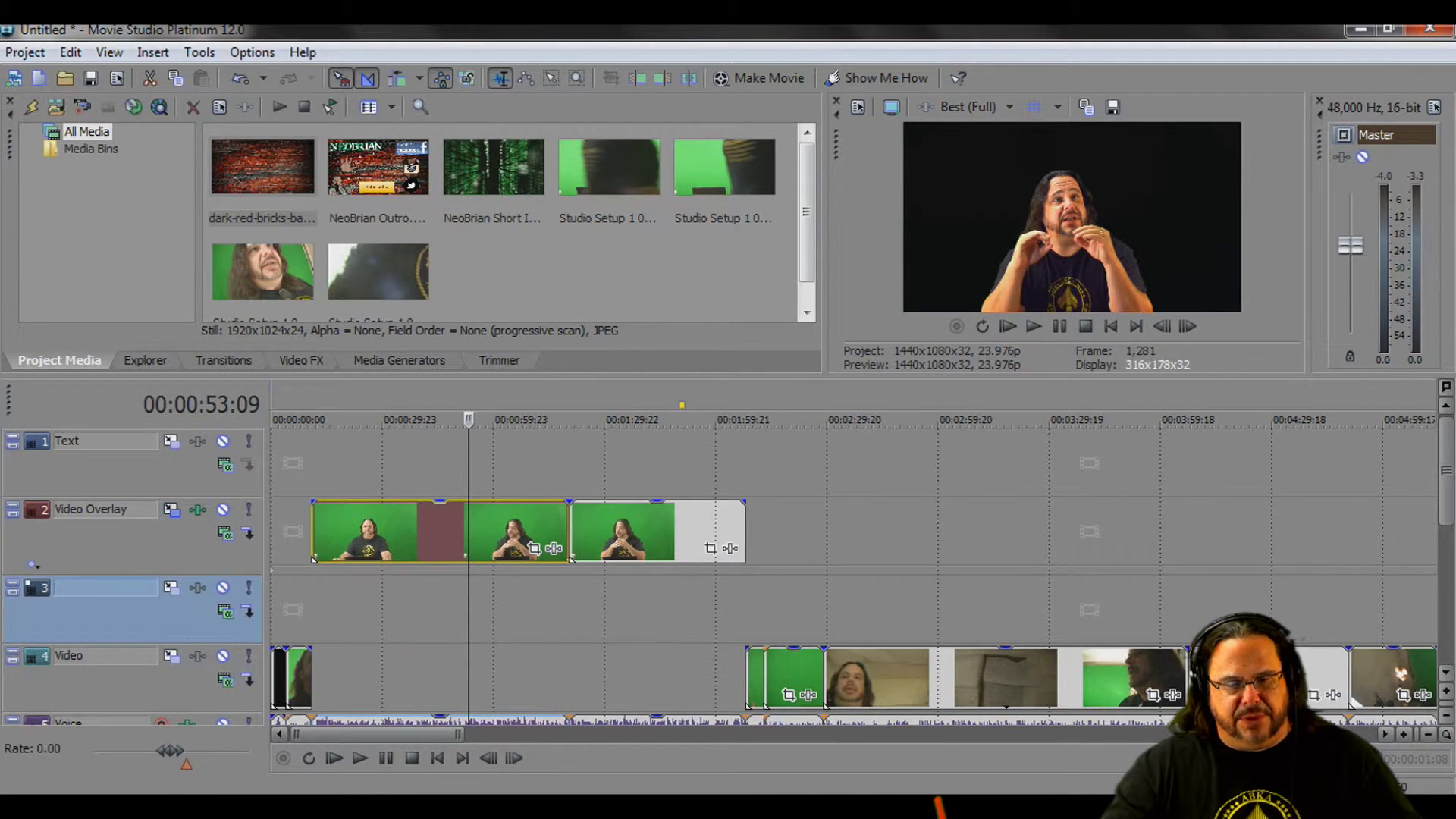
pyautogui.moveTo(269, 175)
pyautogui.mouseDown()
pyautogui.moveTo(330, 547)
pyautogui.moveTo(313, 607)
pyautogui.moveTo(744, 607)
pyautogui.mouseUp()
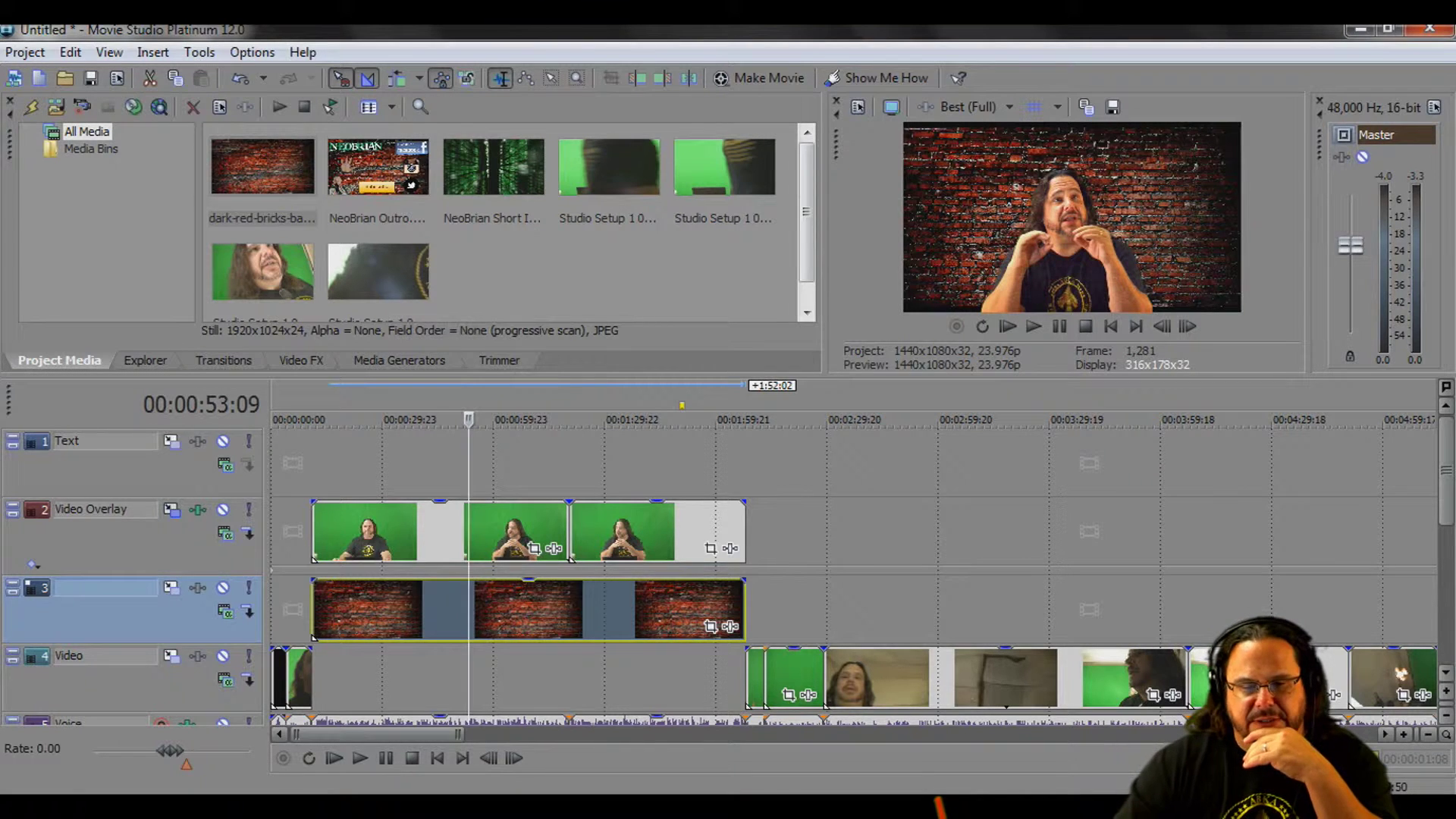
# Enlarge the brick background track with Track Motion to a width of 1,635.22 and a height of 1,226.42.
pyautogui.click(172, 588)
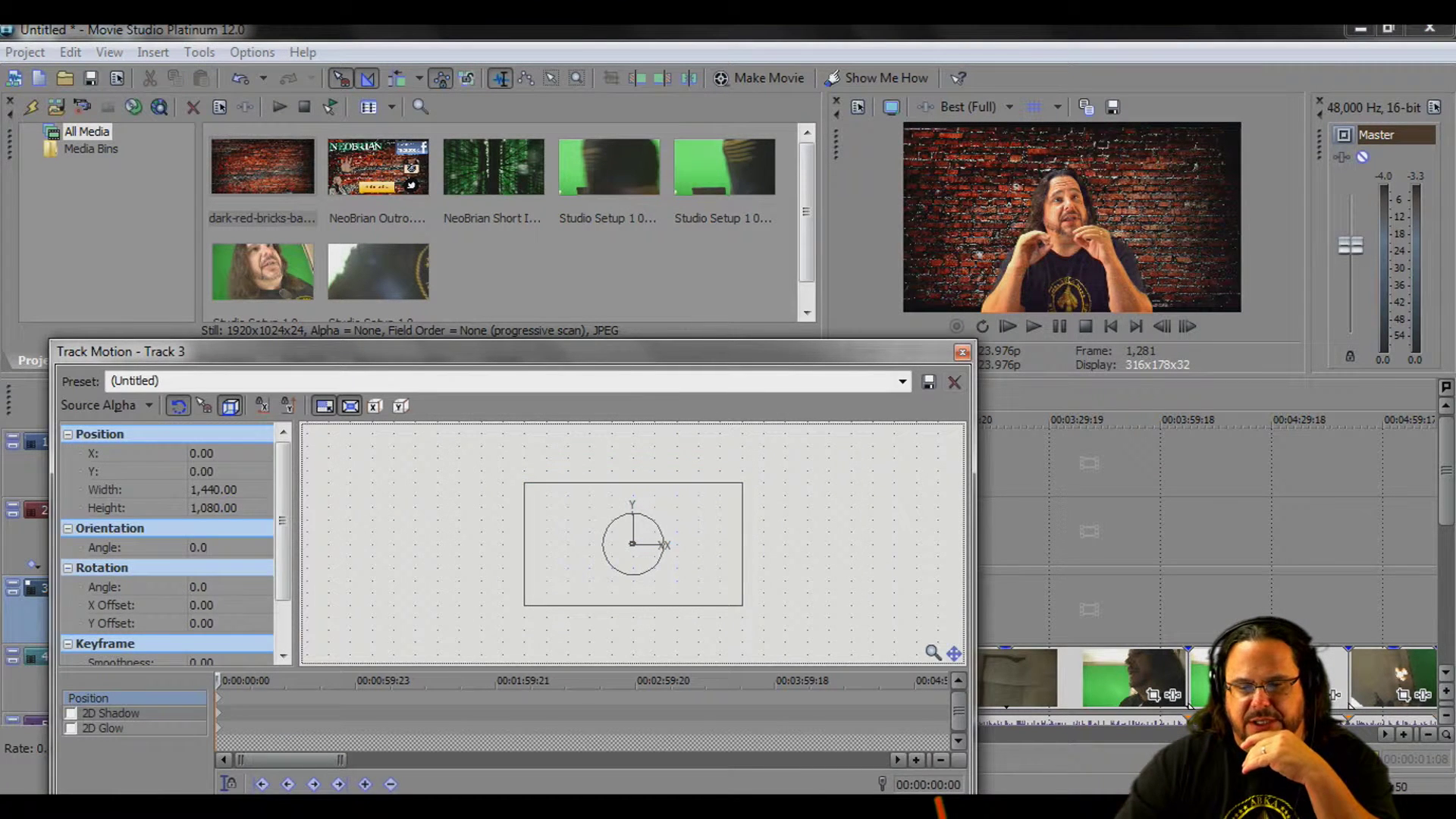
pyautogui.click(962, 351)
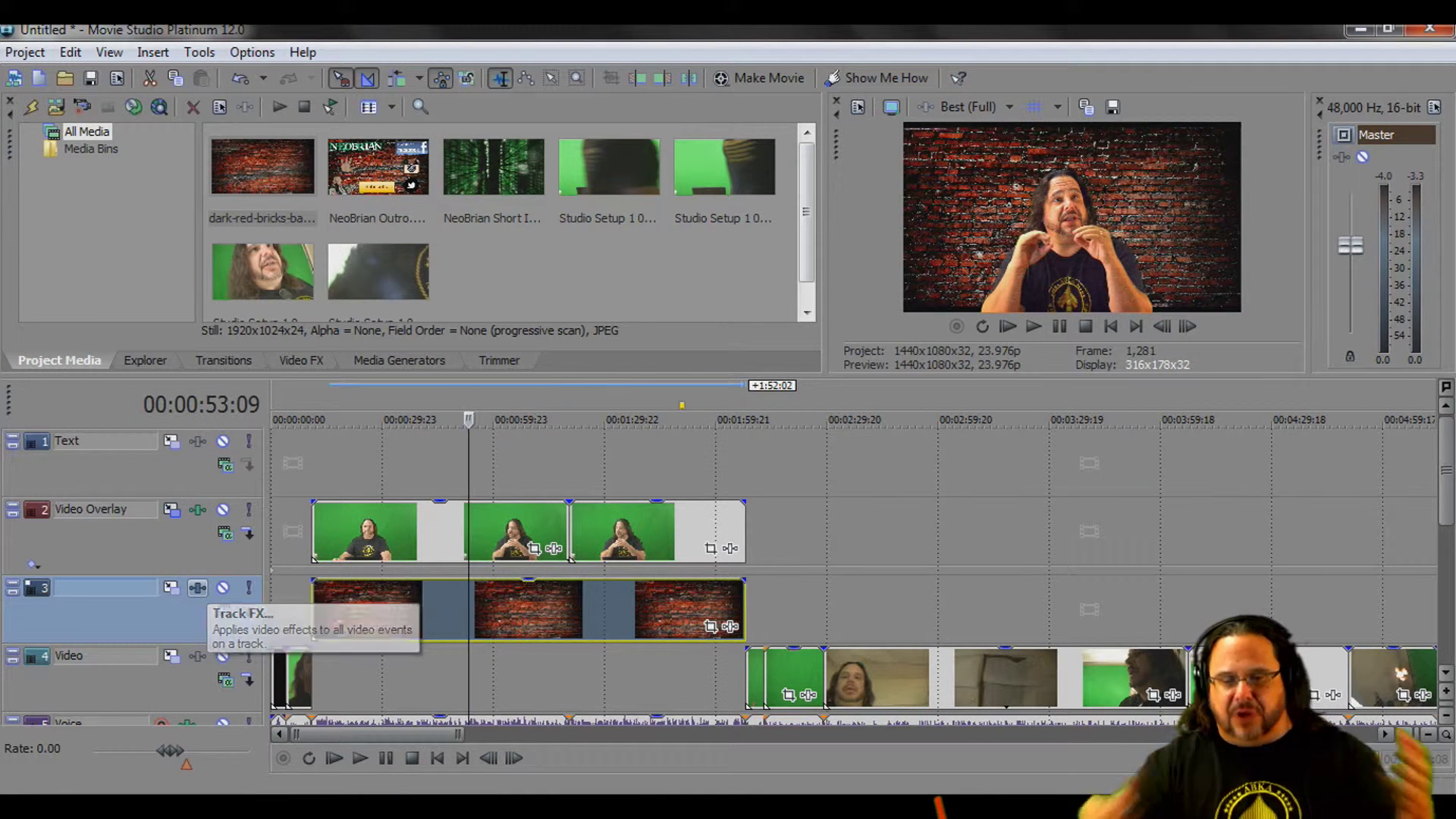
pyautogui.click(171, 588)
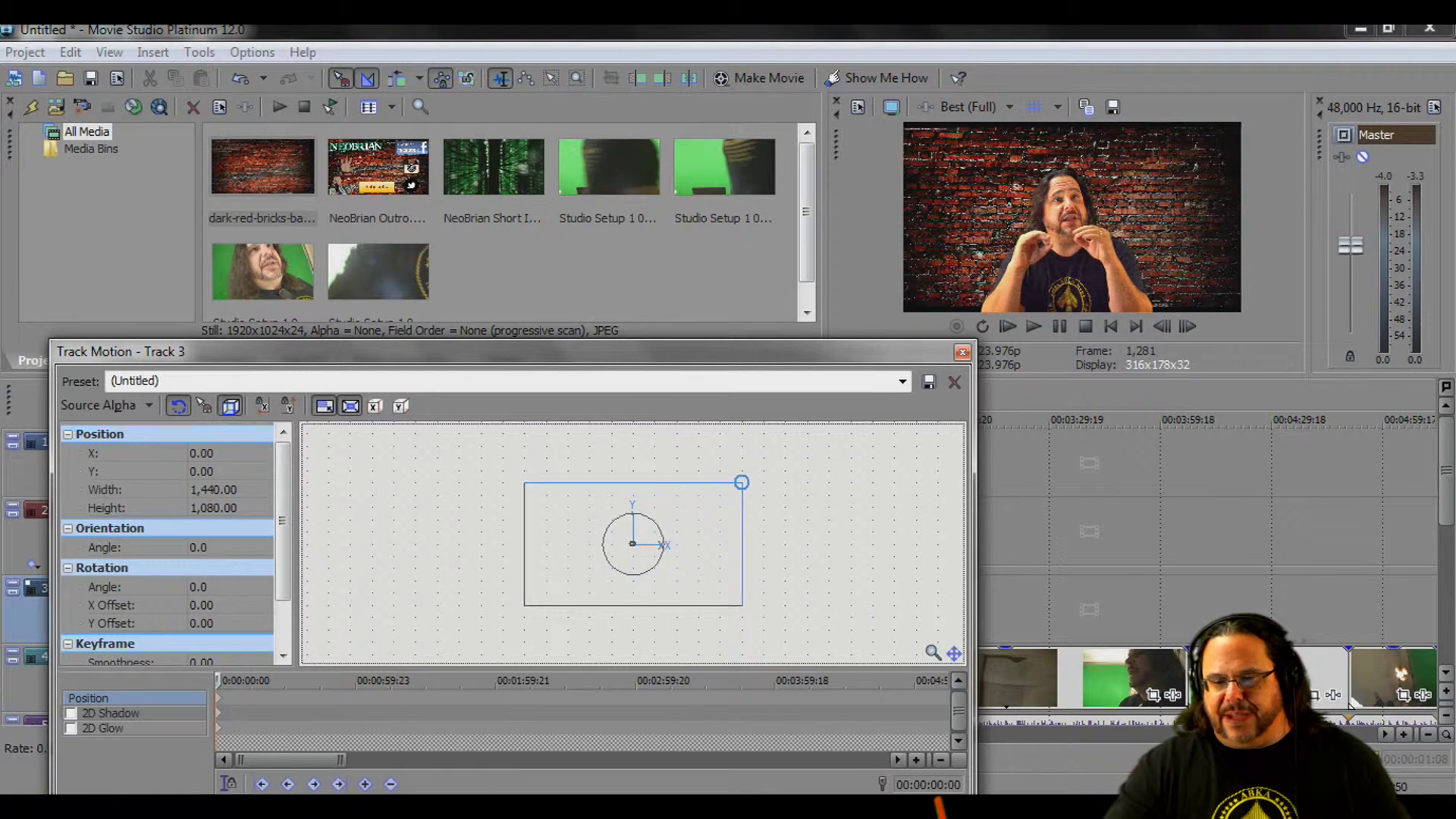
pyautogui.moveTo(742, 483); pyautogui.dragTo(753, 477)
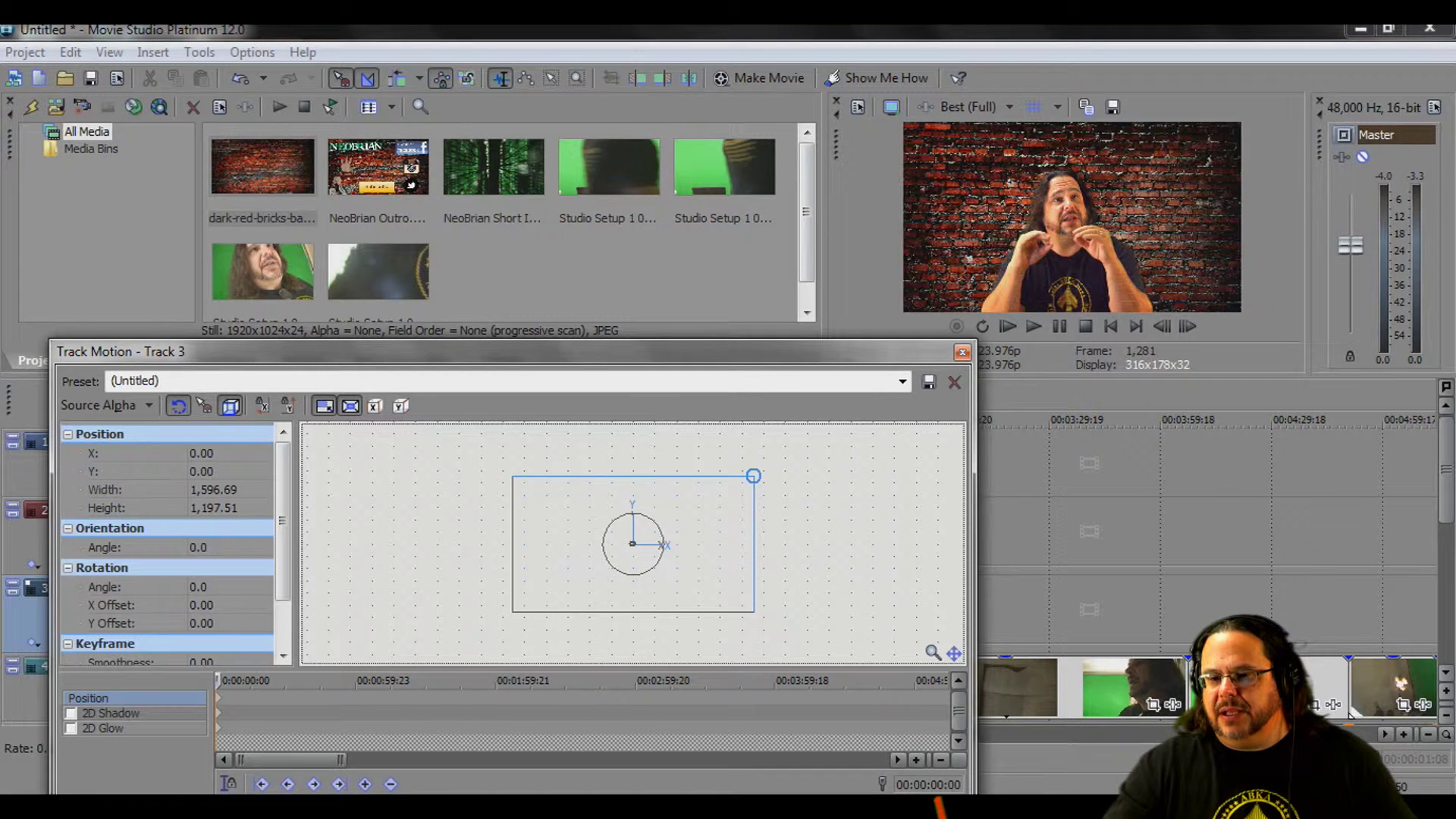
pyautogui.moveTo(753, 476); pyautogui.dragTo(757, 474)
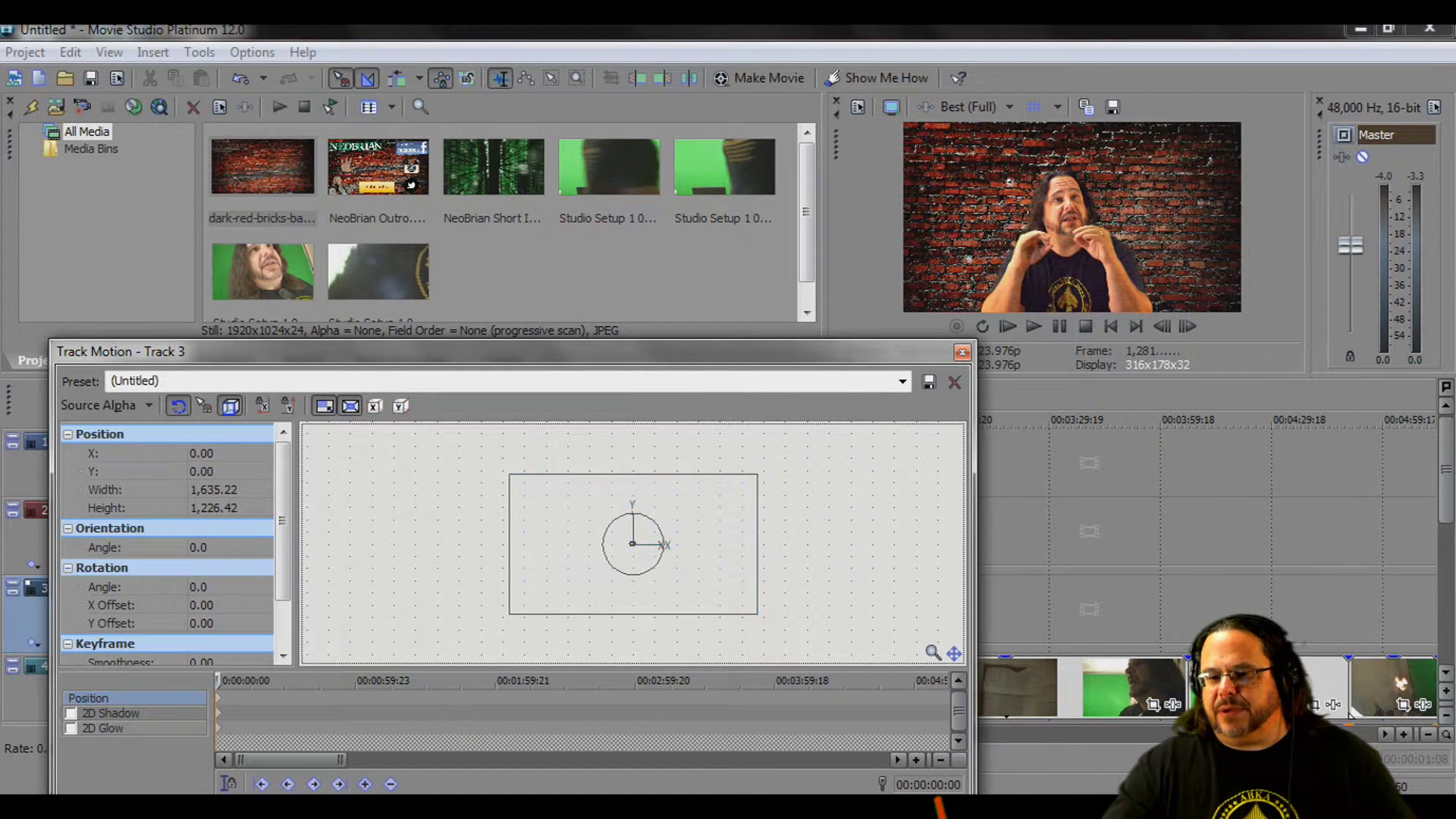
pyautogui.hotkey('alt', 'F4')
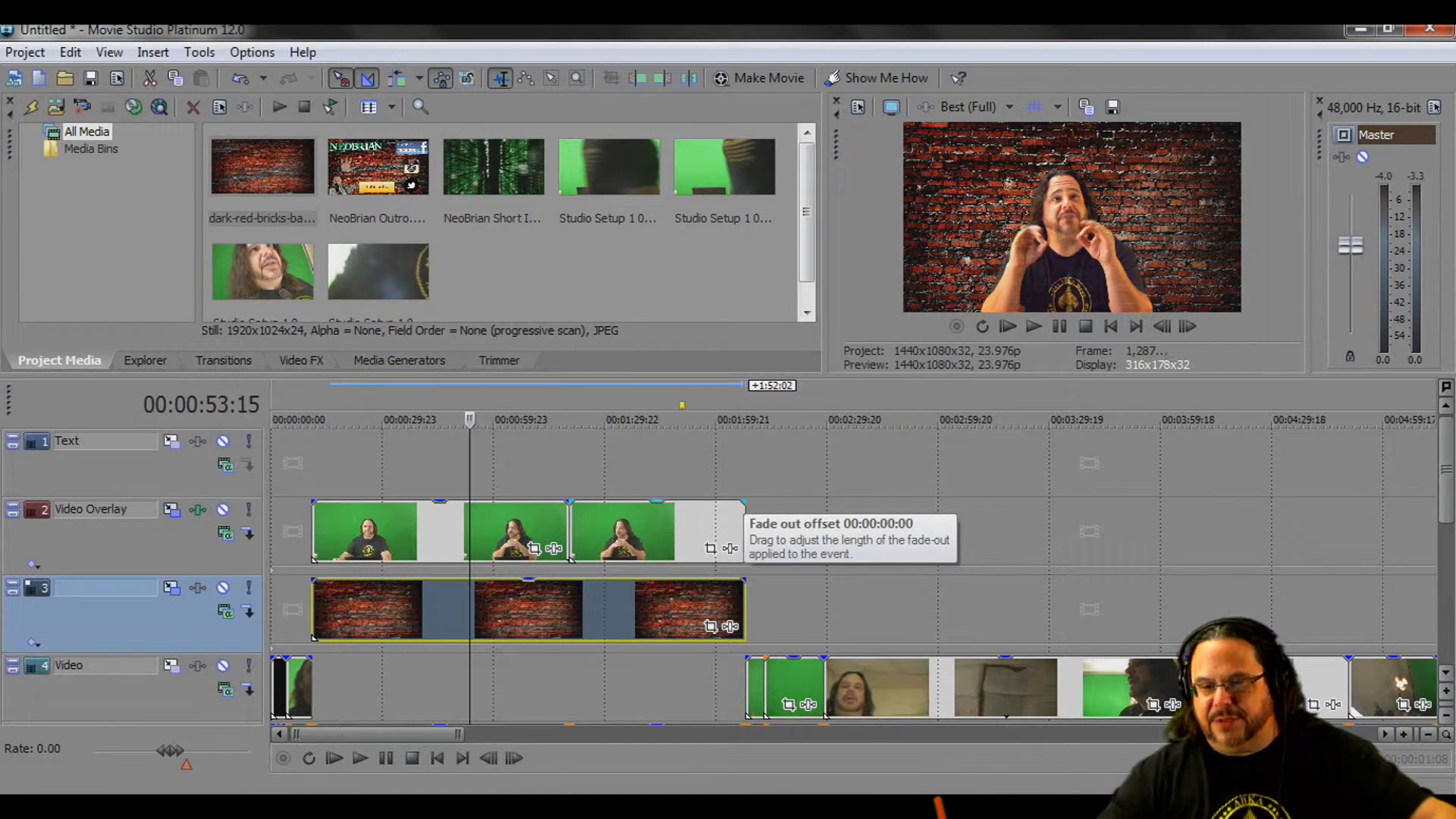
# In Video Overlay's Chroma Keyer, set the low threshold to 0.510, the high threshold to 0.653 and the blur amount to 0.014.
pyautogui.press('Right')
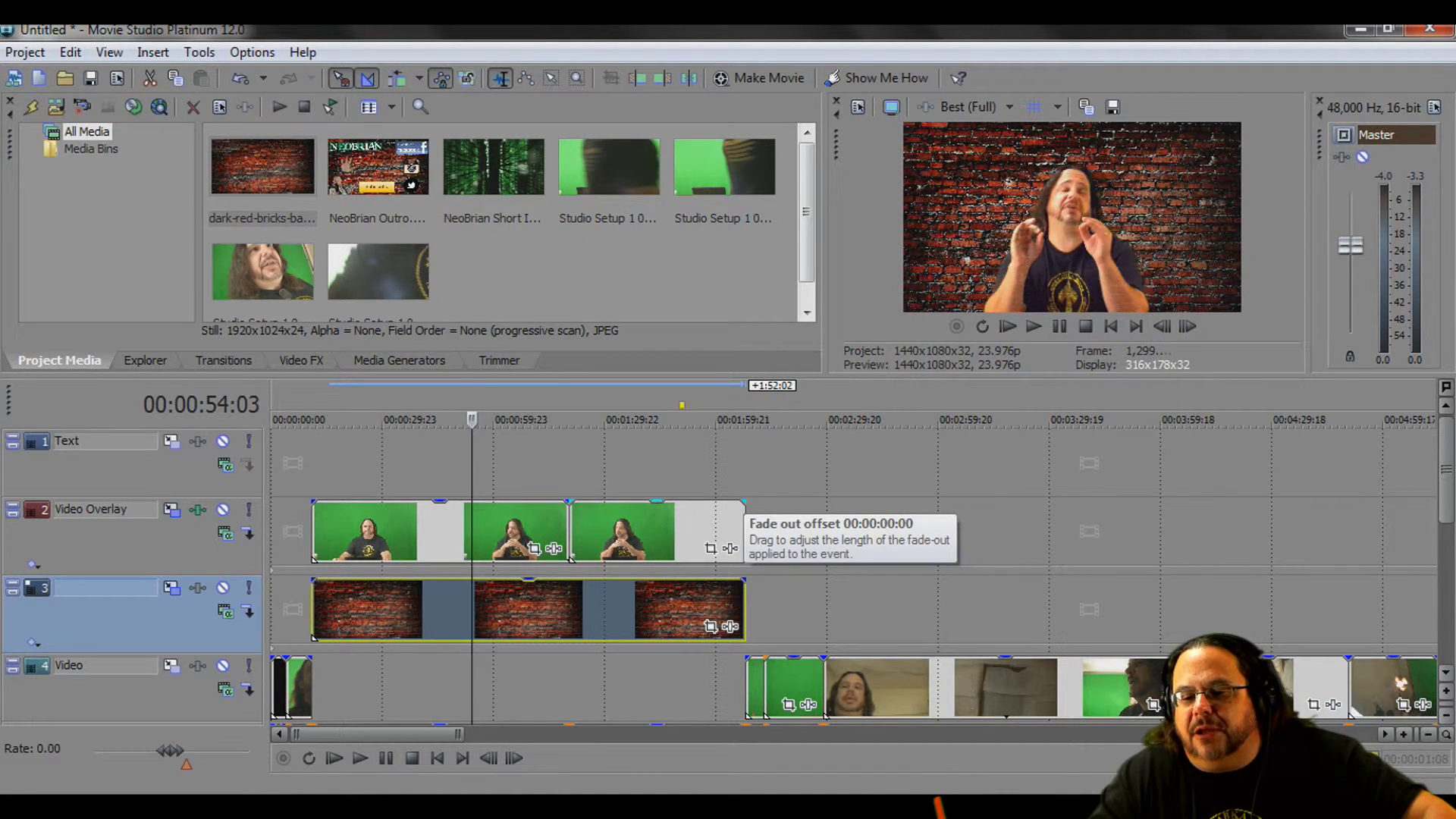
pyautogui.press('Left')
pyautogui.press('Left')
pyautogui.press('Left')
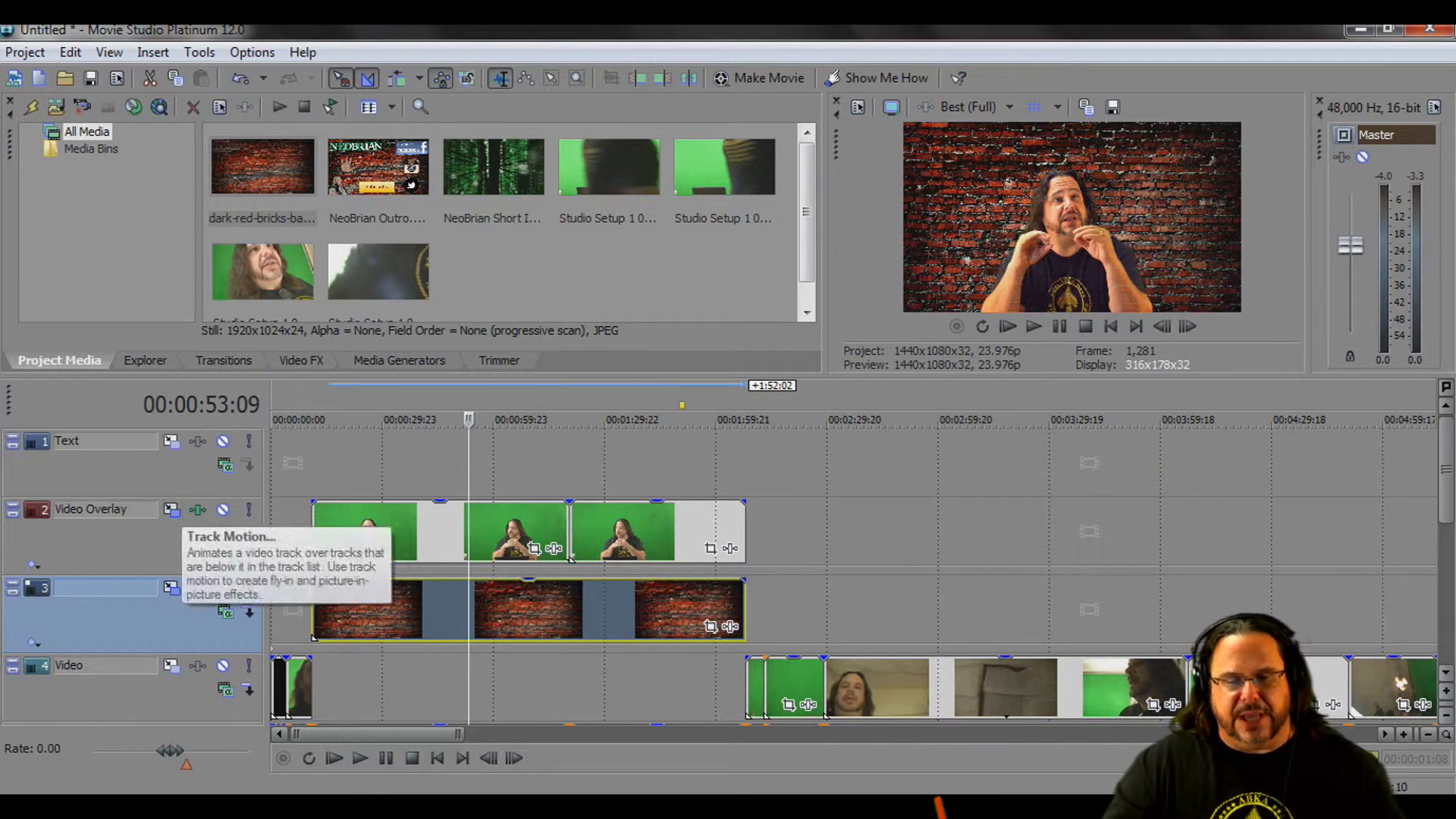
pyautogui.click(198, 509)
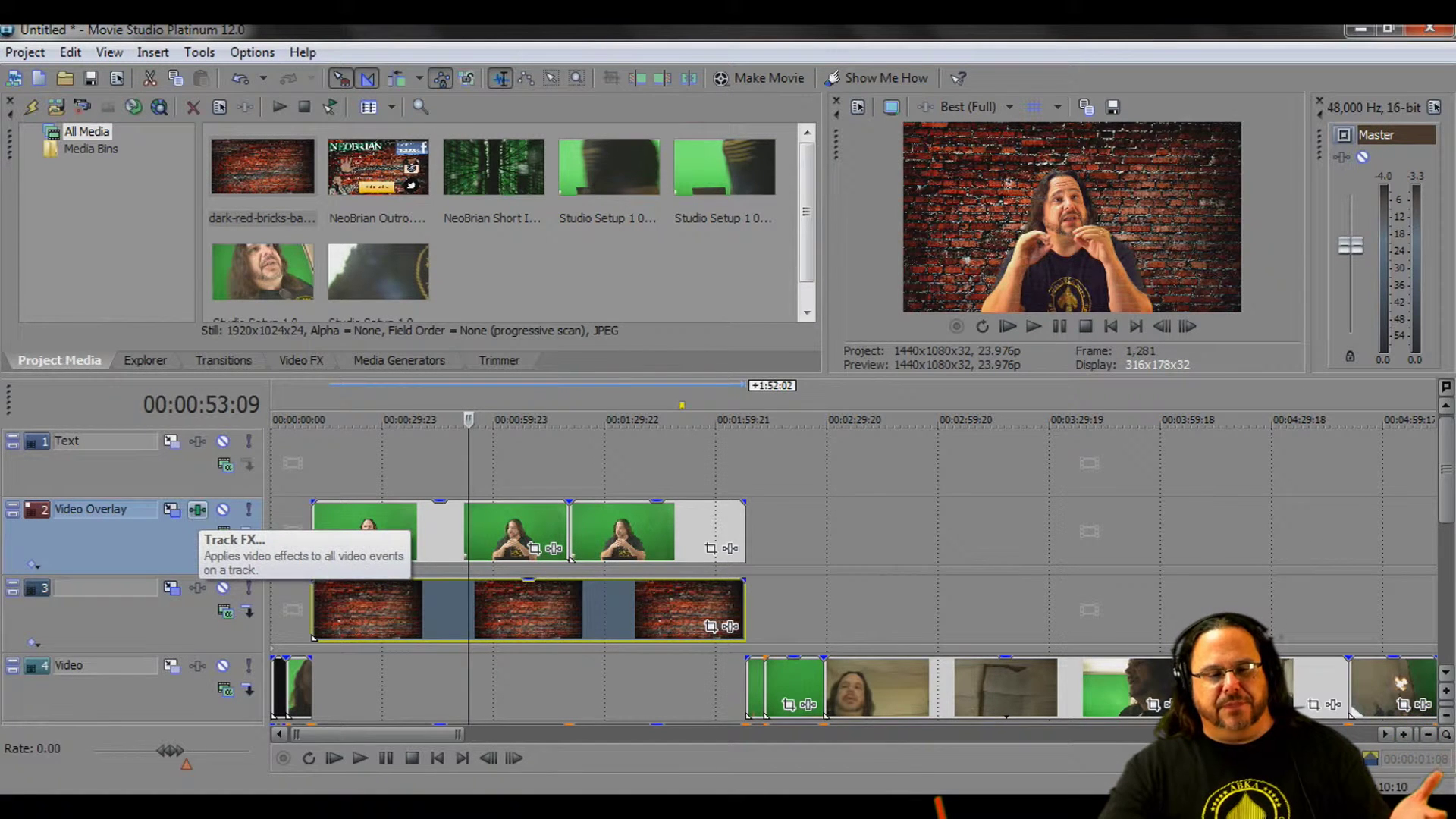
pyautogui.click(197, 509)
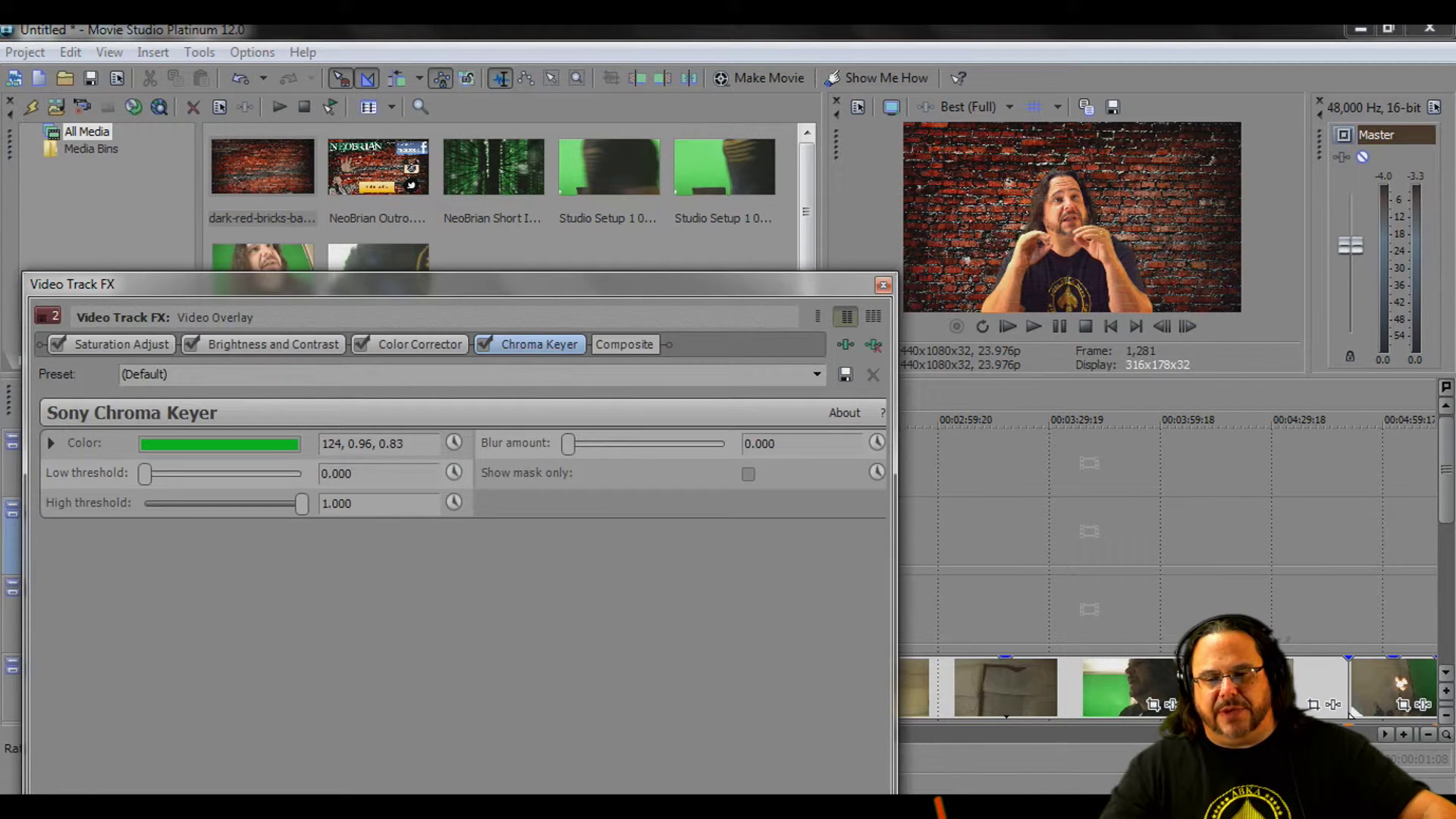
pyautogui.moveTo(145, 473); pyautogui.dragTo(193, 473)
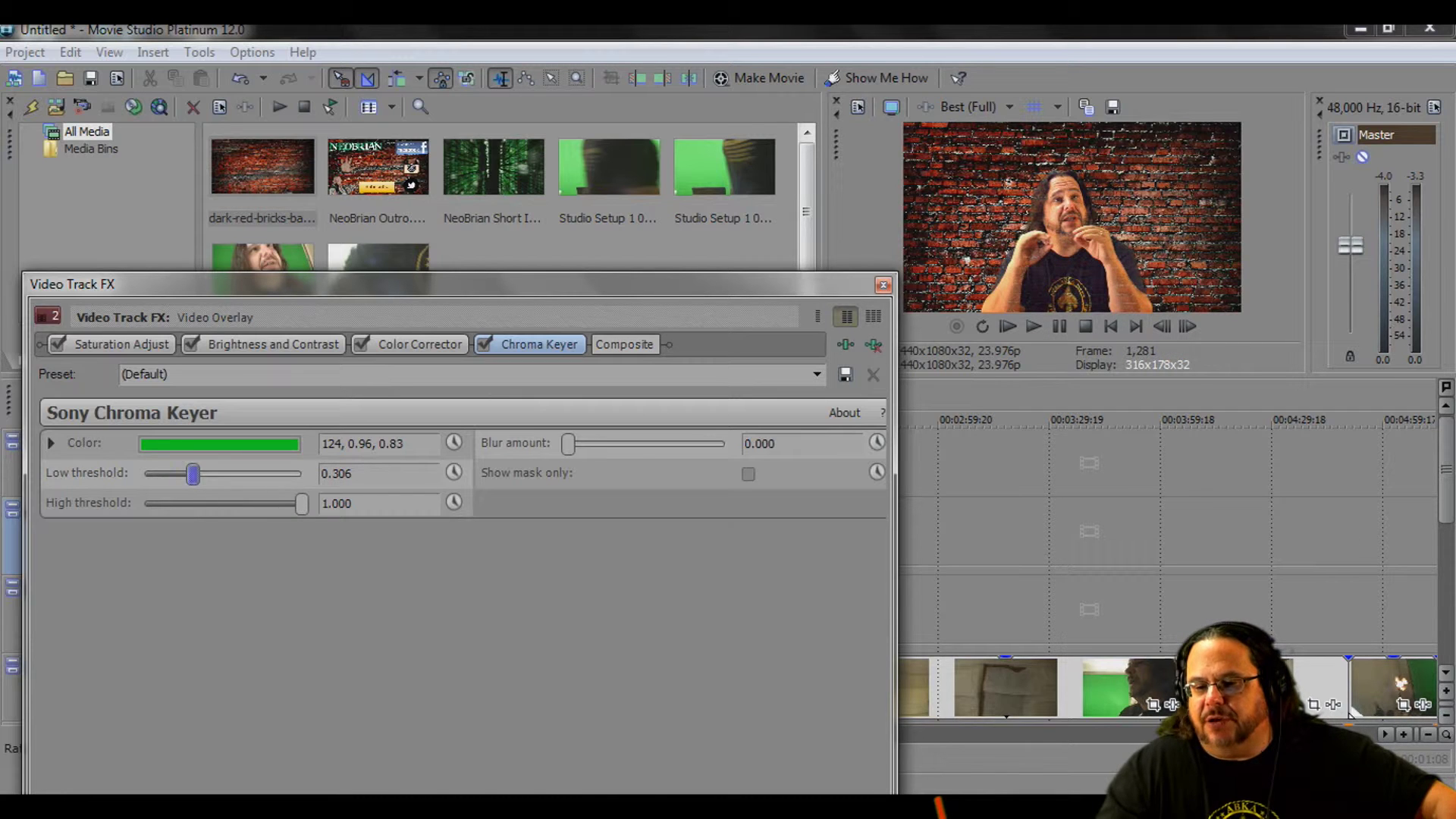
pyautogui.moveTo(301, 503)
pyautogui.mouseDown()
pyautogui.moveTo(147, 504)
pyautogui.moveTo(291, 503)
pyautogui.mouseUp()
pyautogui.moveTo(192, 473); pyautogui.dragTo(226, 473)
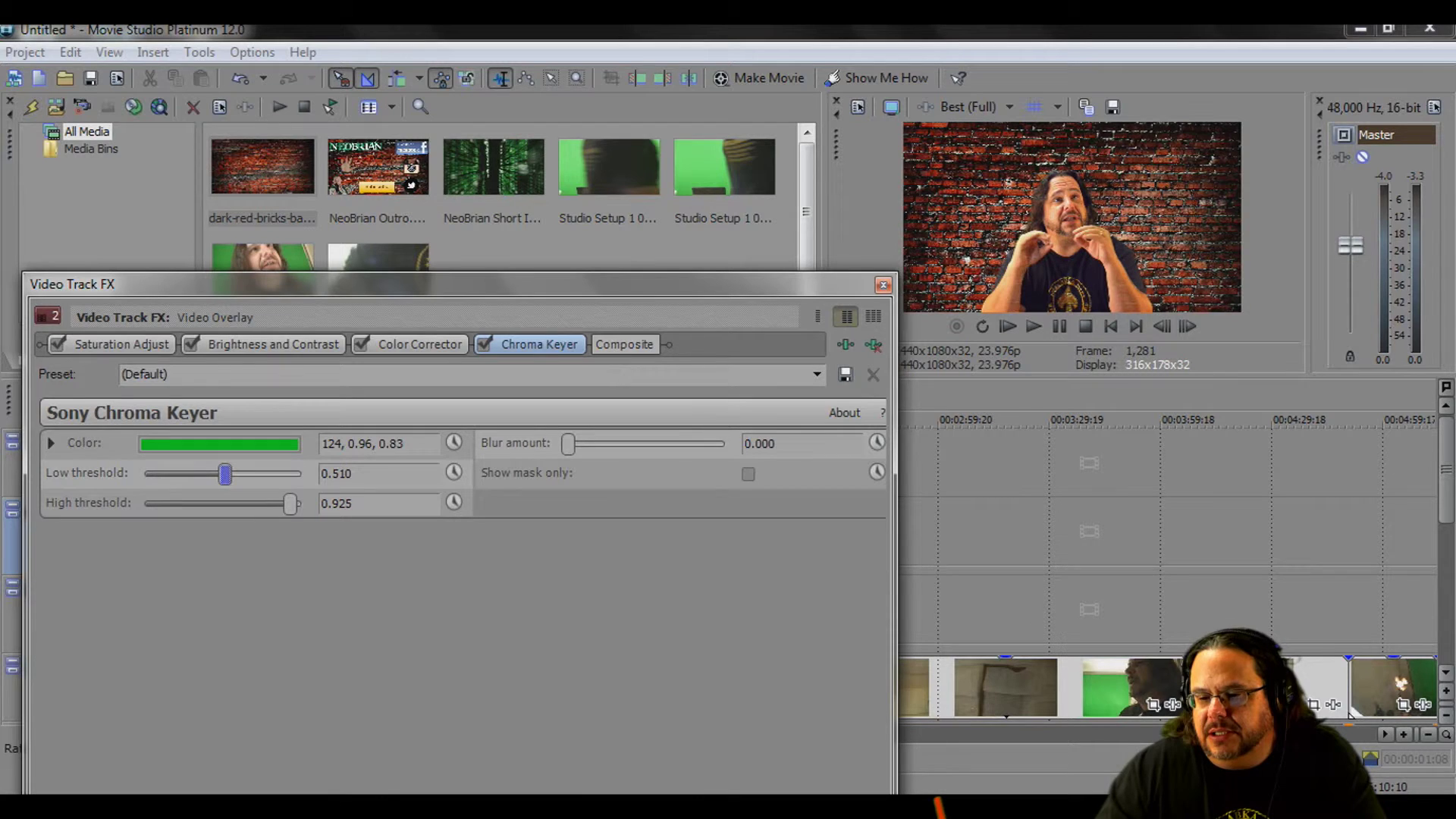
pyautogui.moveTo(291, 503); pyautogui.dragTo(247, 502)
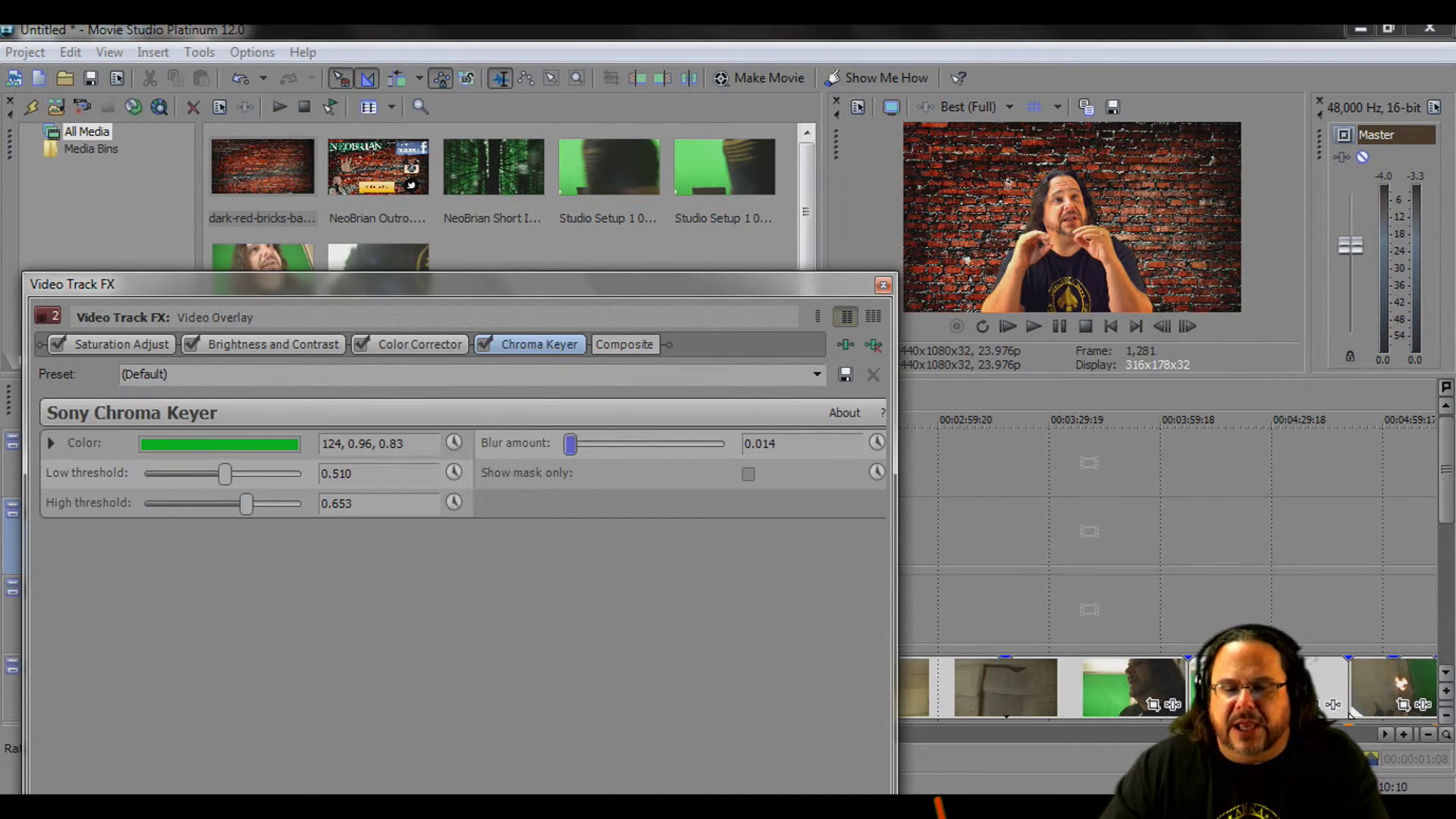
# Set the Chroma Keyer's blur amount to 0.027 on Video Overlay and compare the shot with the track effects bypassed and enabled.
pyautogui.moveTo(568, 444); pyautogui.dragTo(725, 444)
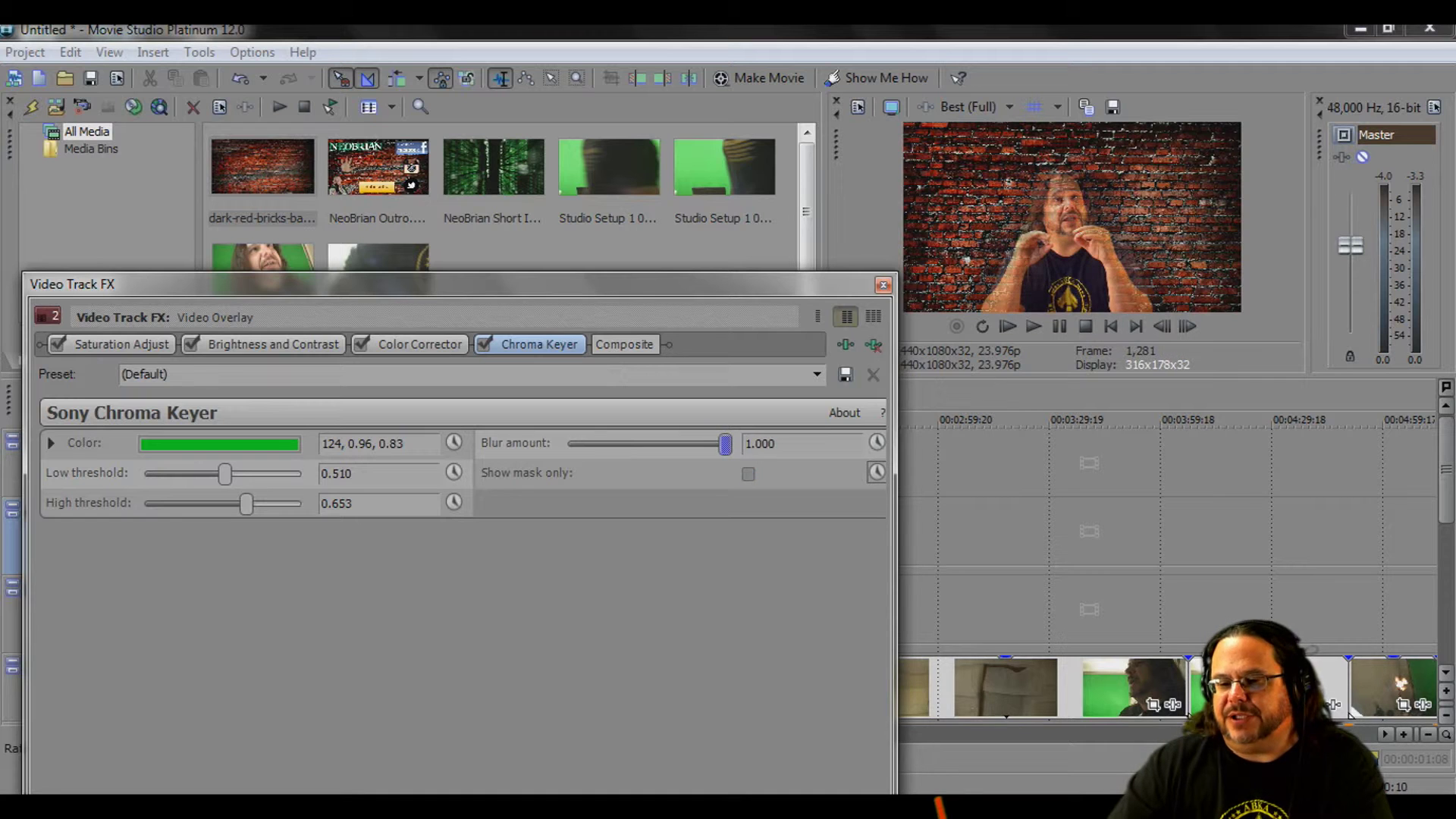
pyautogui.moveTo(725, 444); pyautogui.dragTo(572, 443)
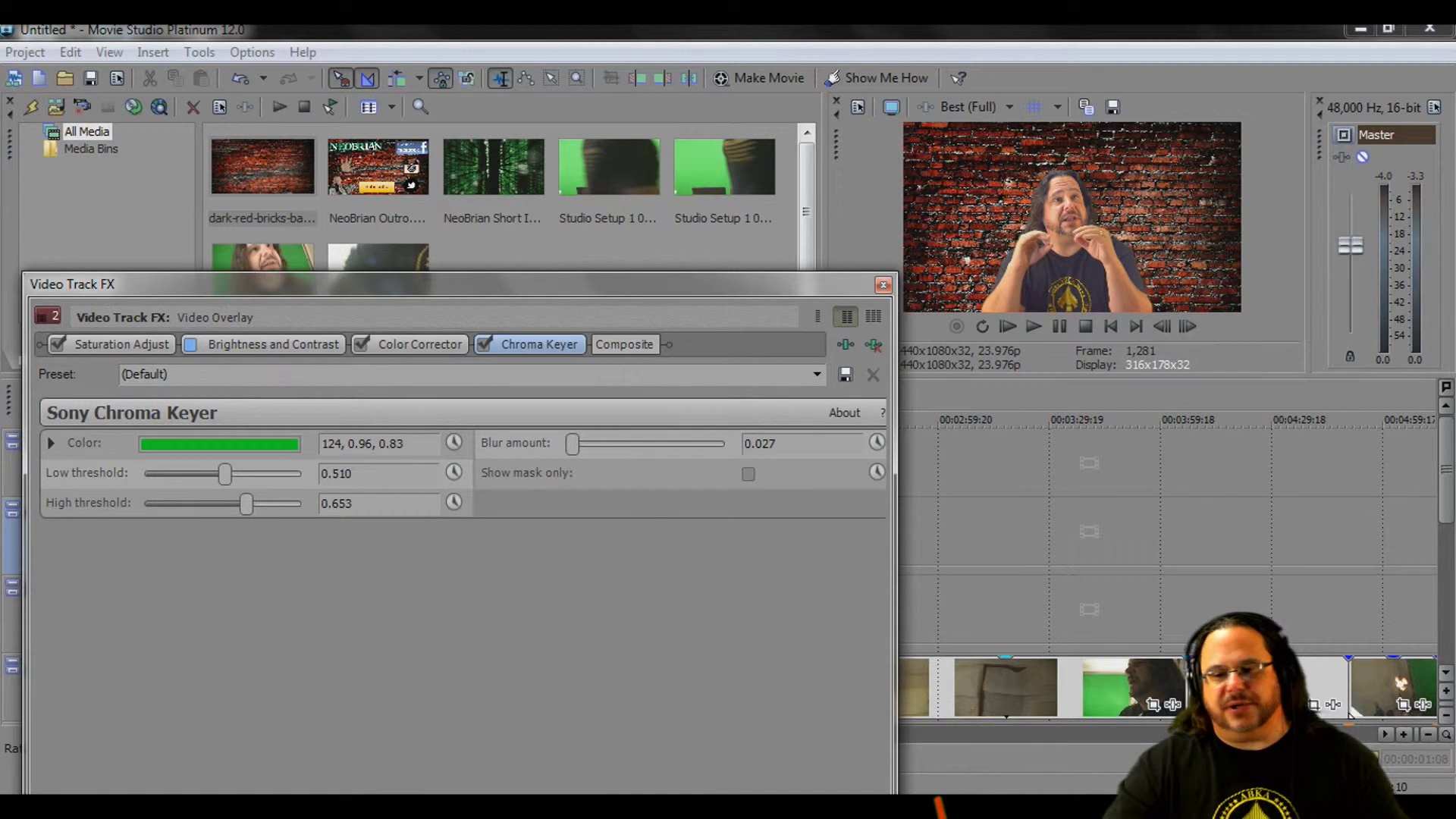
pyautogui.click(191, 344)
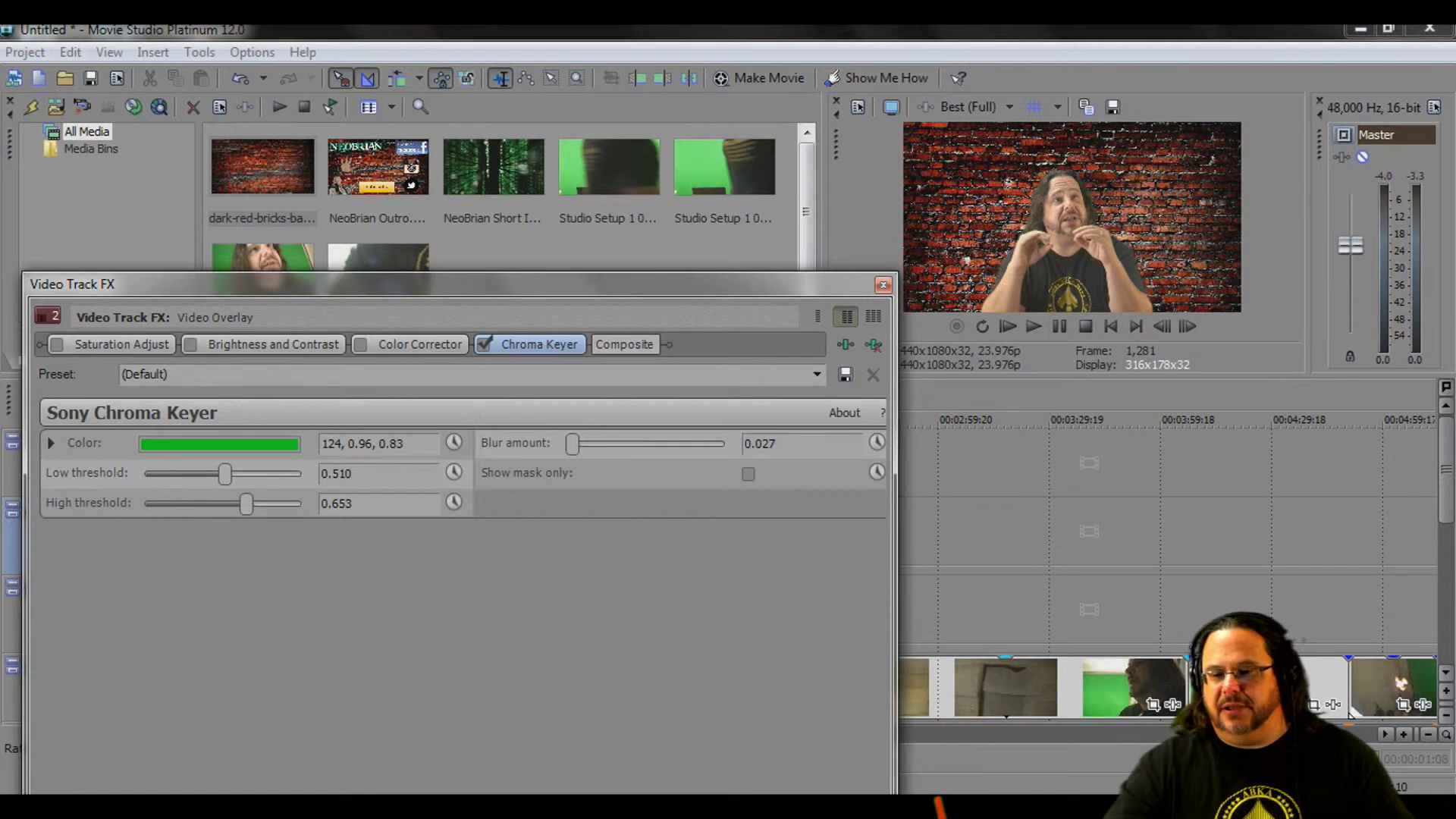
pyautogui.click(483, 343)
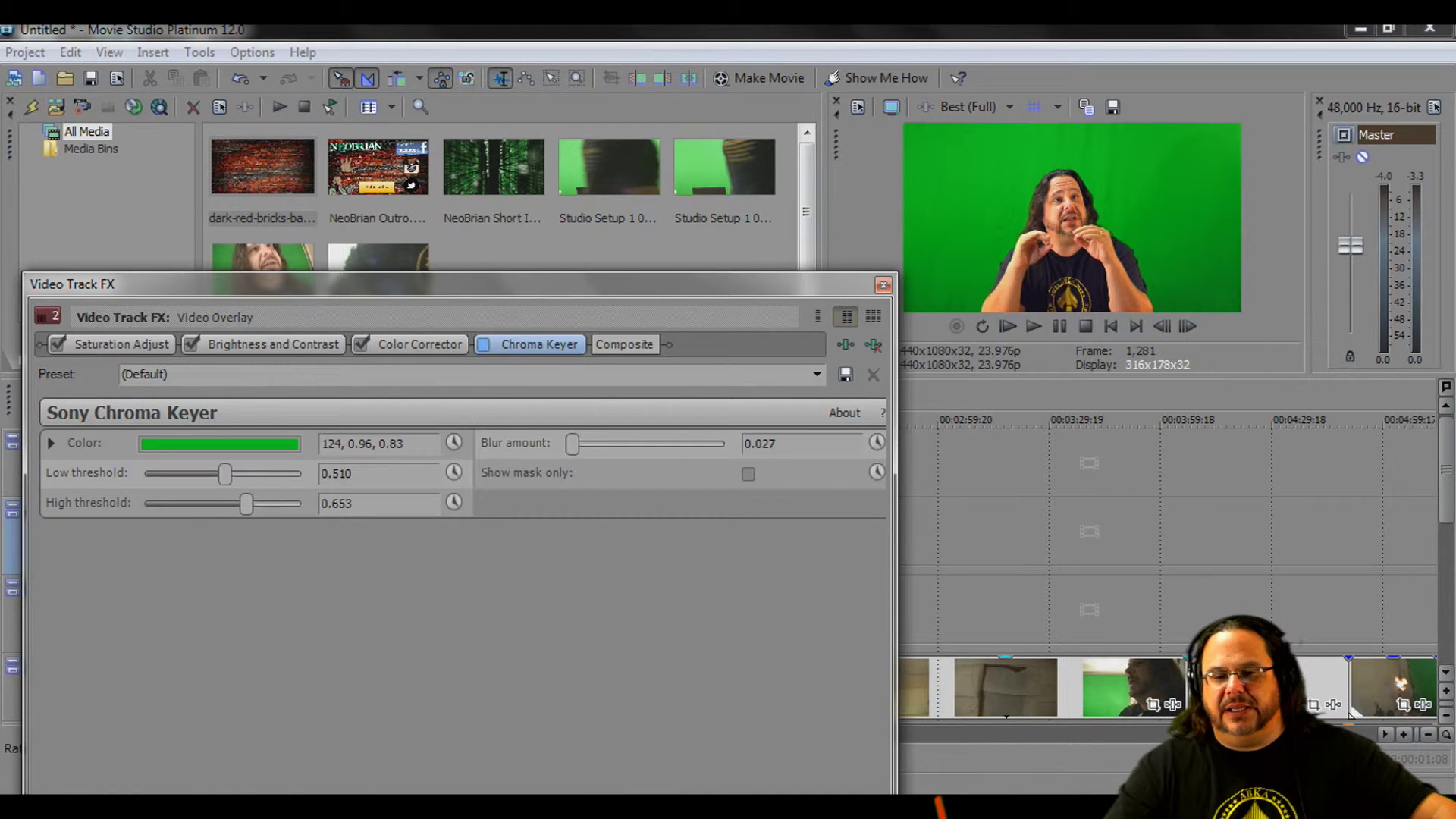
pyautogui.click(483, 344)
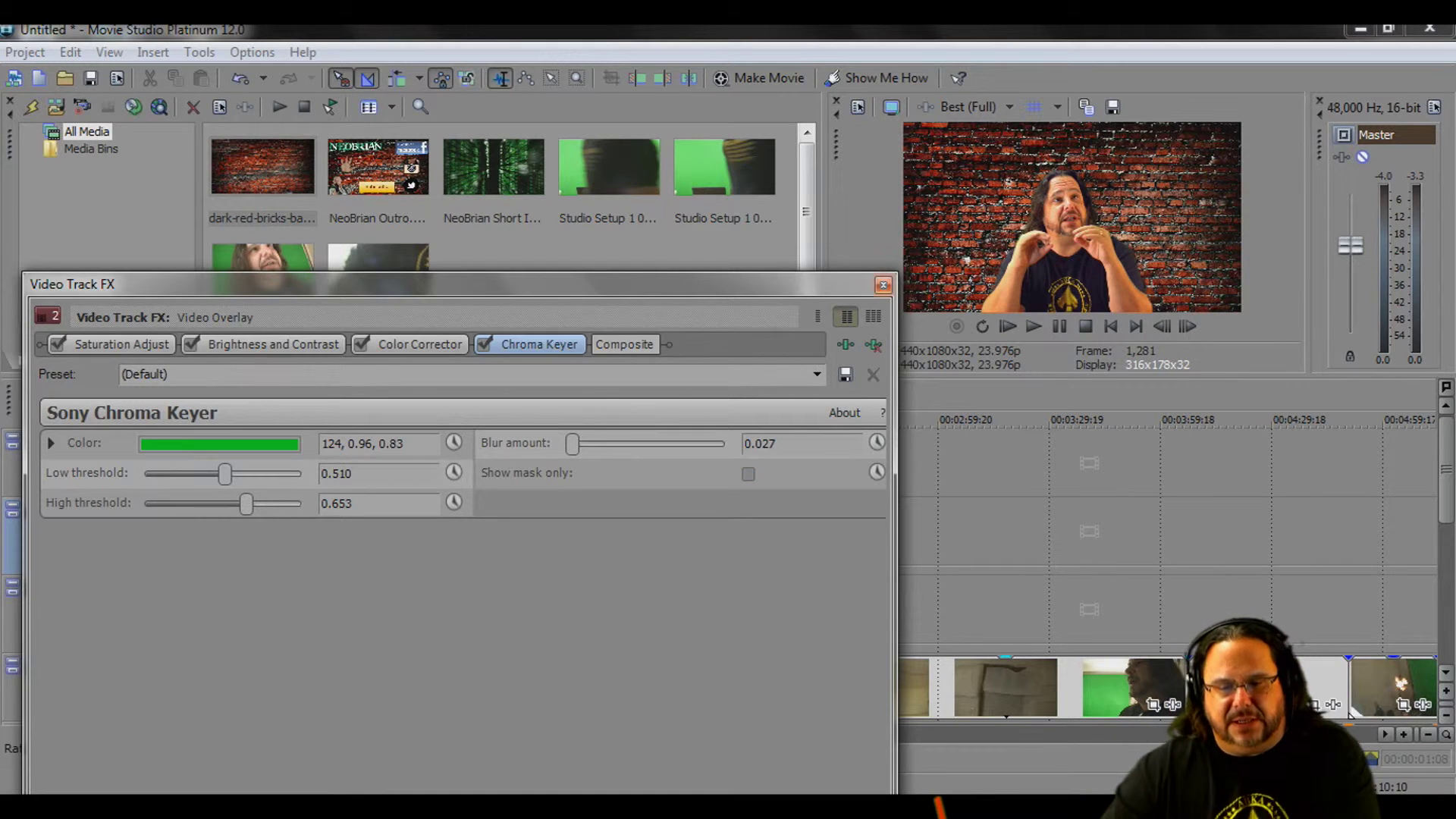
pyautogui.click(882, 284)
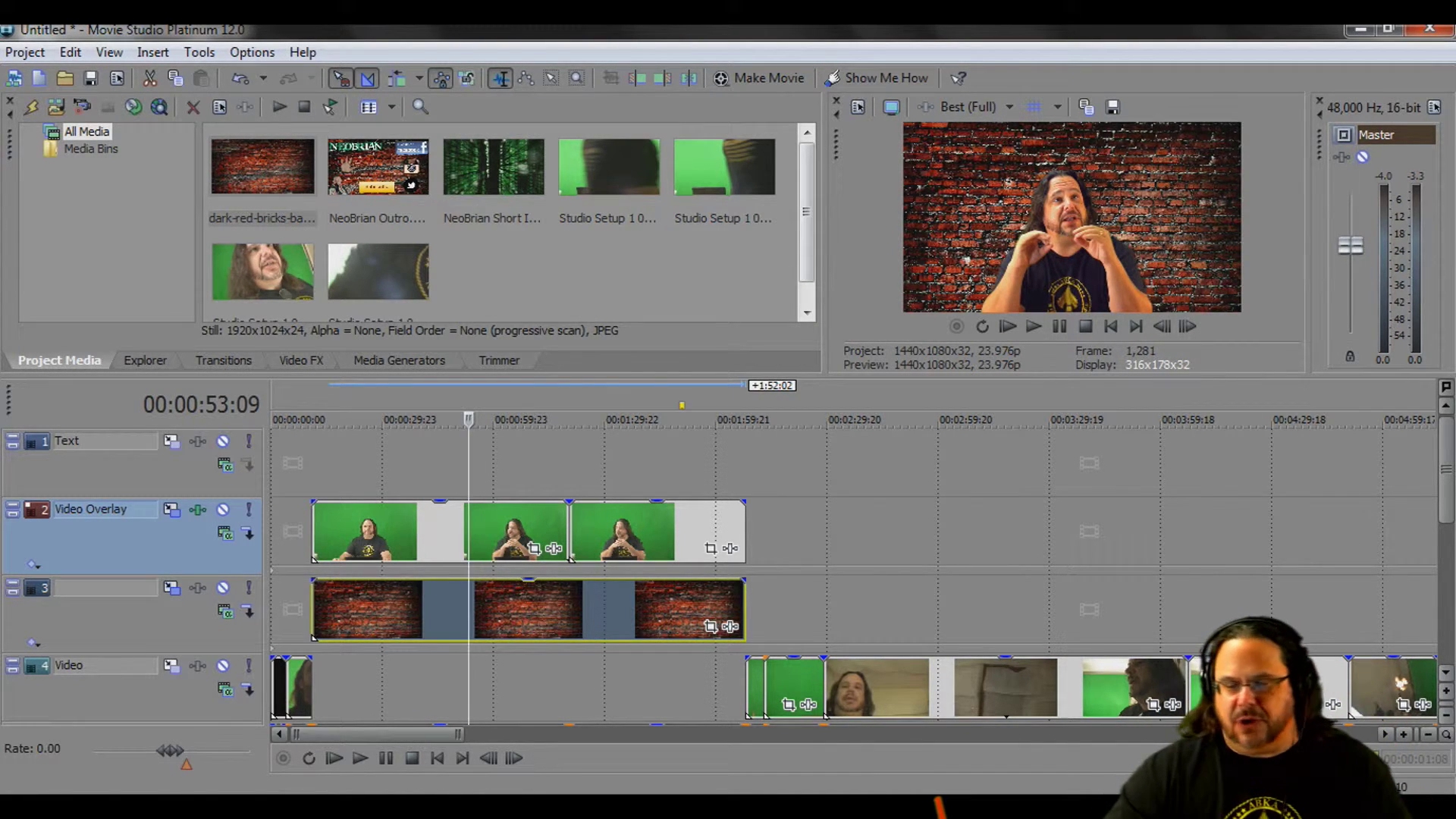
# Place the playhead at 00:02:42:11, on the close-up clip of the Video track, as the preview frame for grading.
pyautogui.click(736, 420)
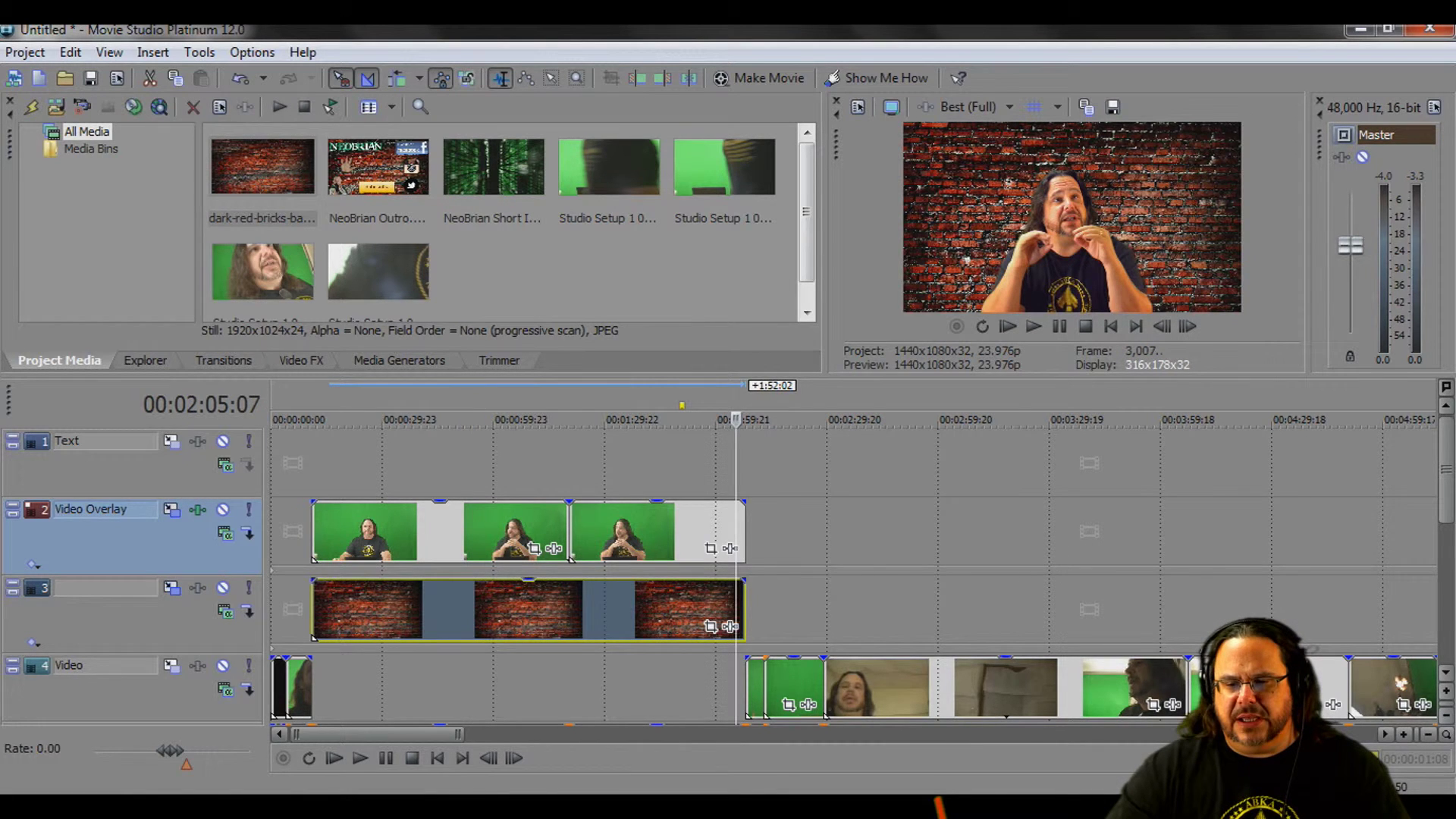
pyautogui.scroll(-1, 853, 576)
pyautogui.click(782, 420)
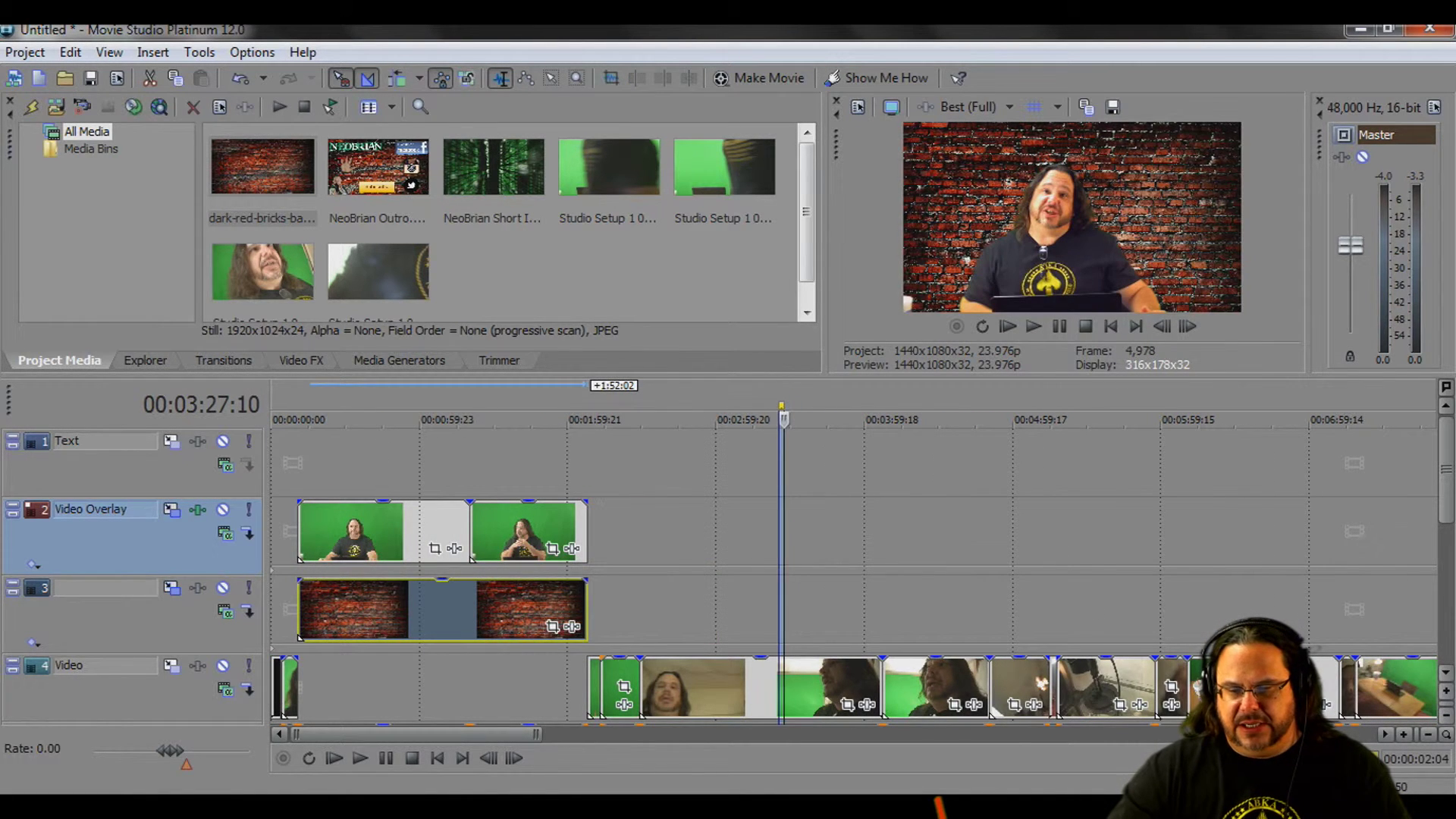
pyautogui.click(716, 419)
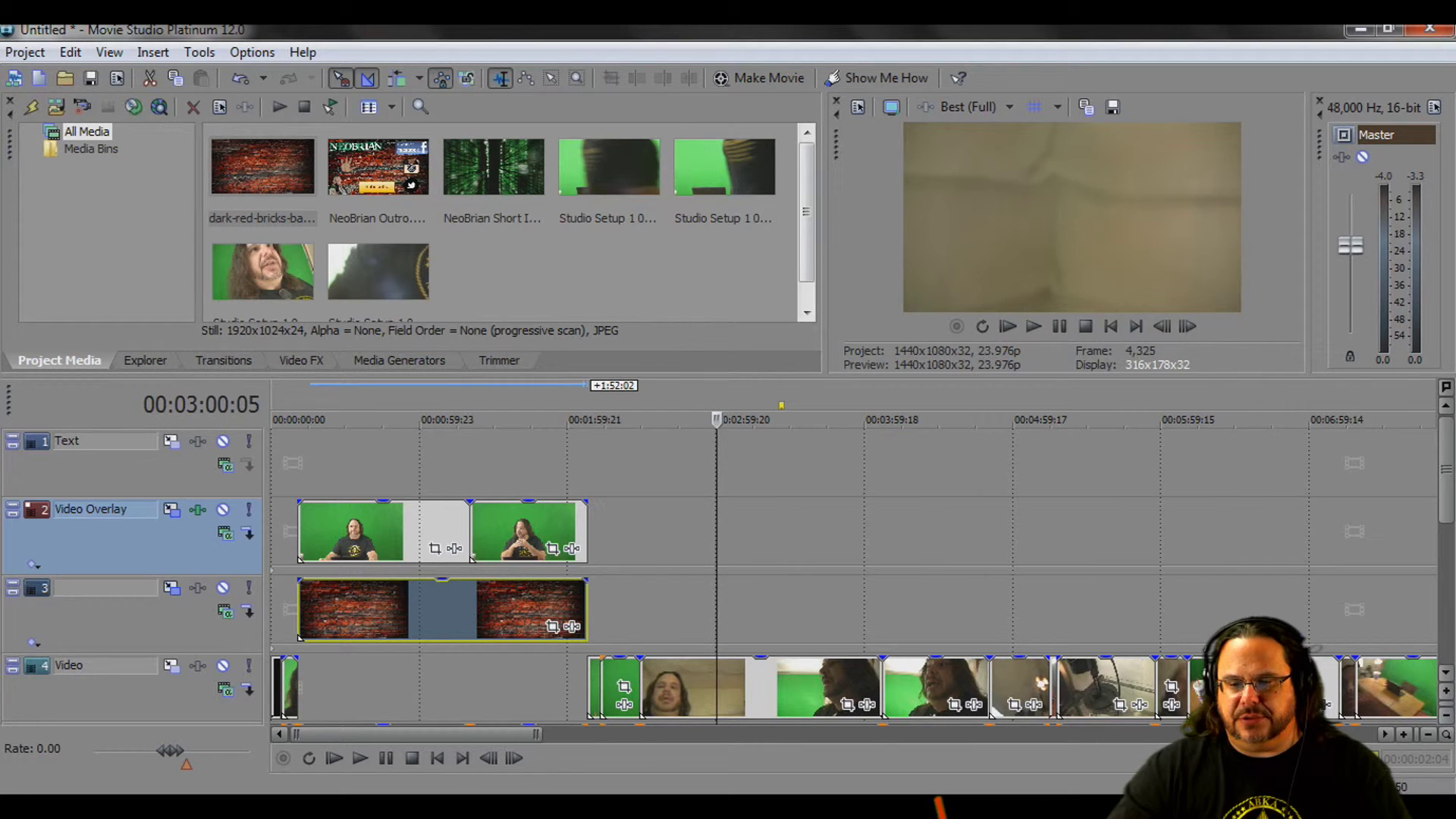
pyautogui.click(673, 419)
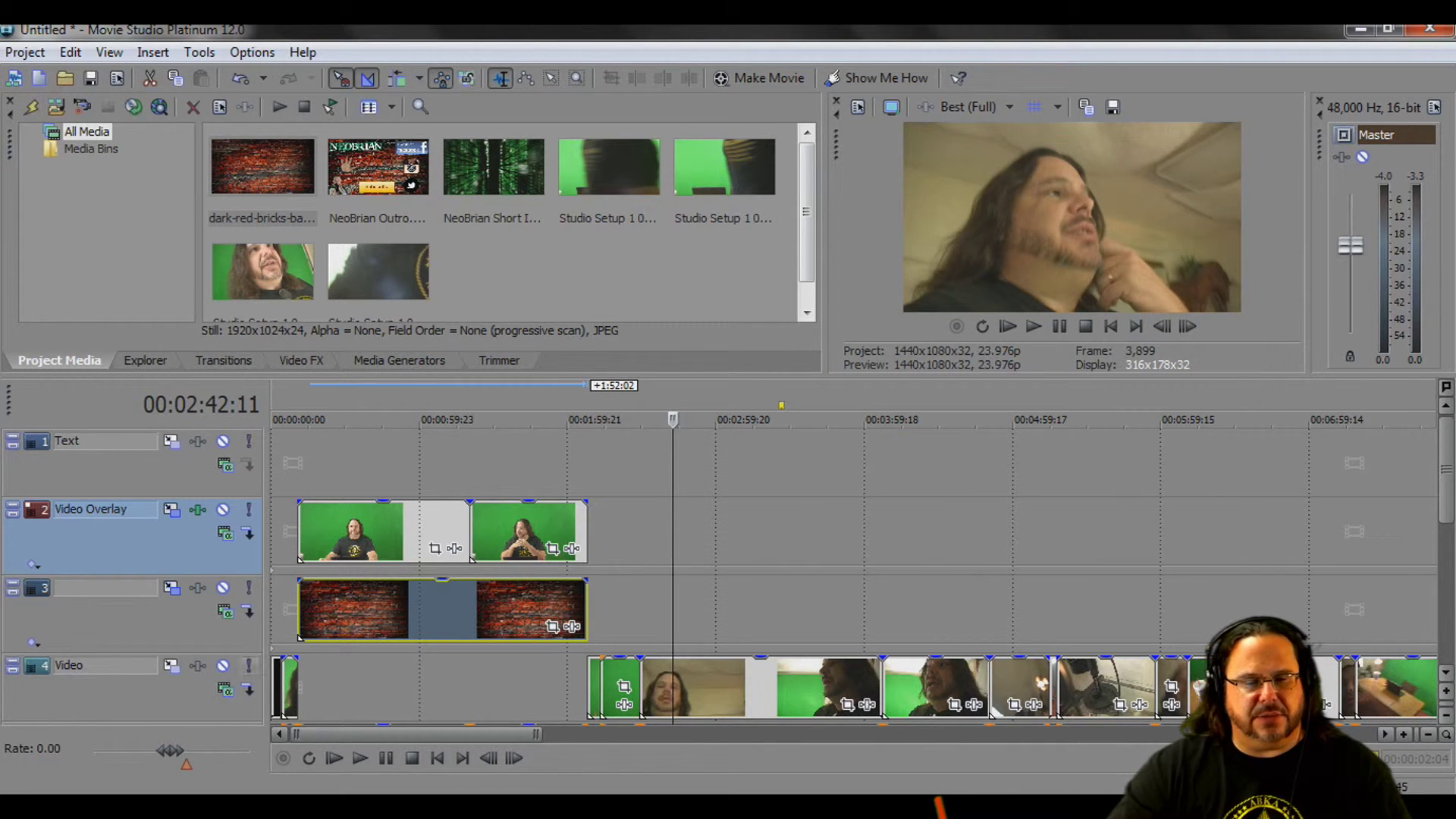
# Add the Sony Saturation Adjust, Brightness and Contrast, and Color Corrector effects to the Video track, in that order.
pyautogui.click(197, 665)
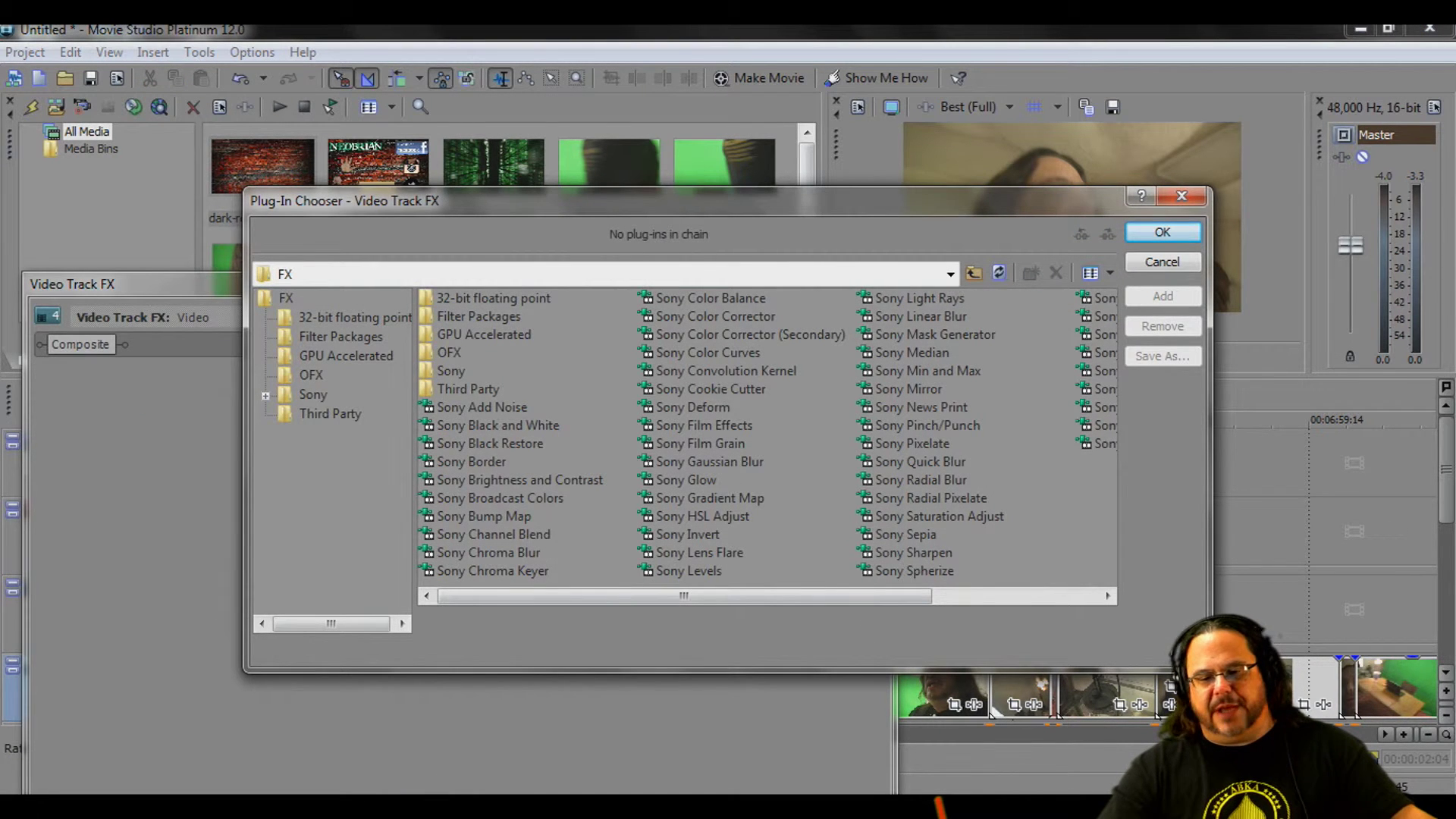
pyautogui.doubleClick(938, 515)
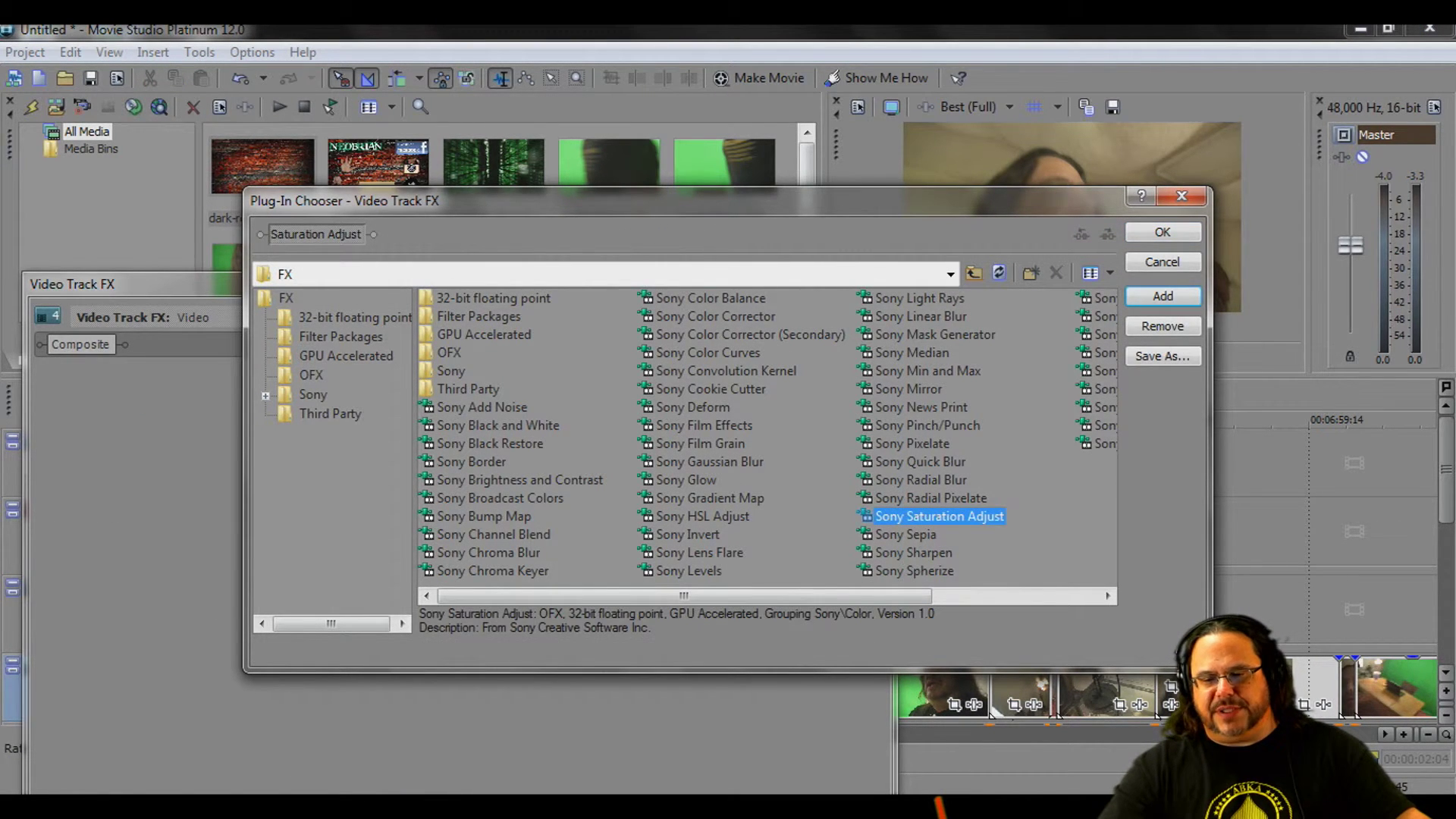
pyautogui.doubleClick(520, 480)
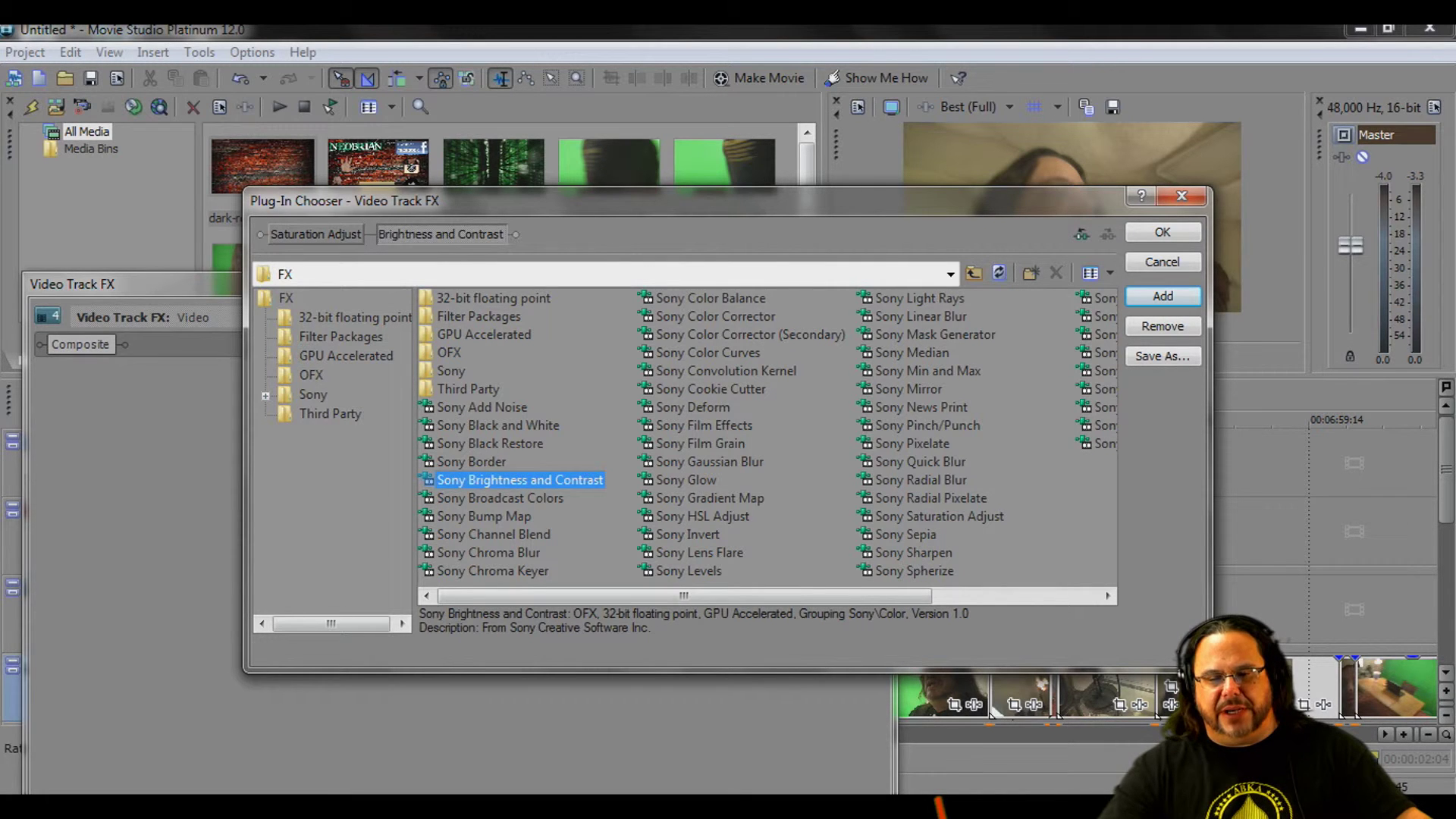
pyautogui.doubleClick(715, 316)
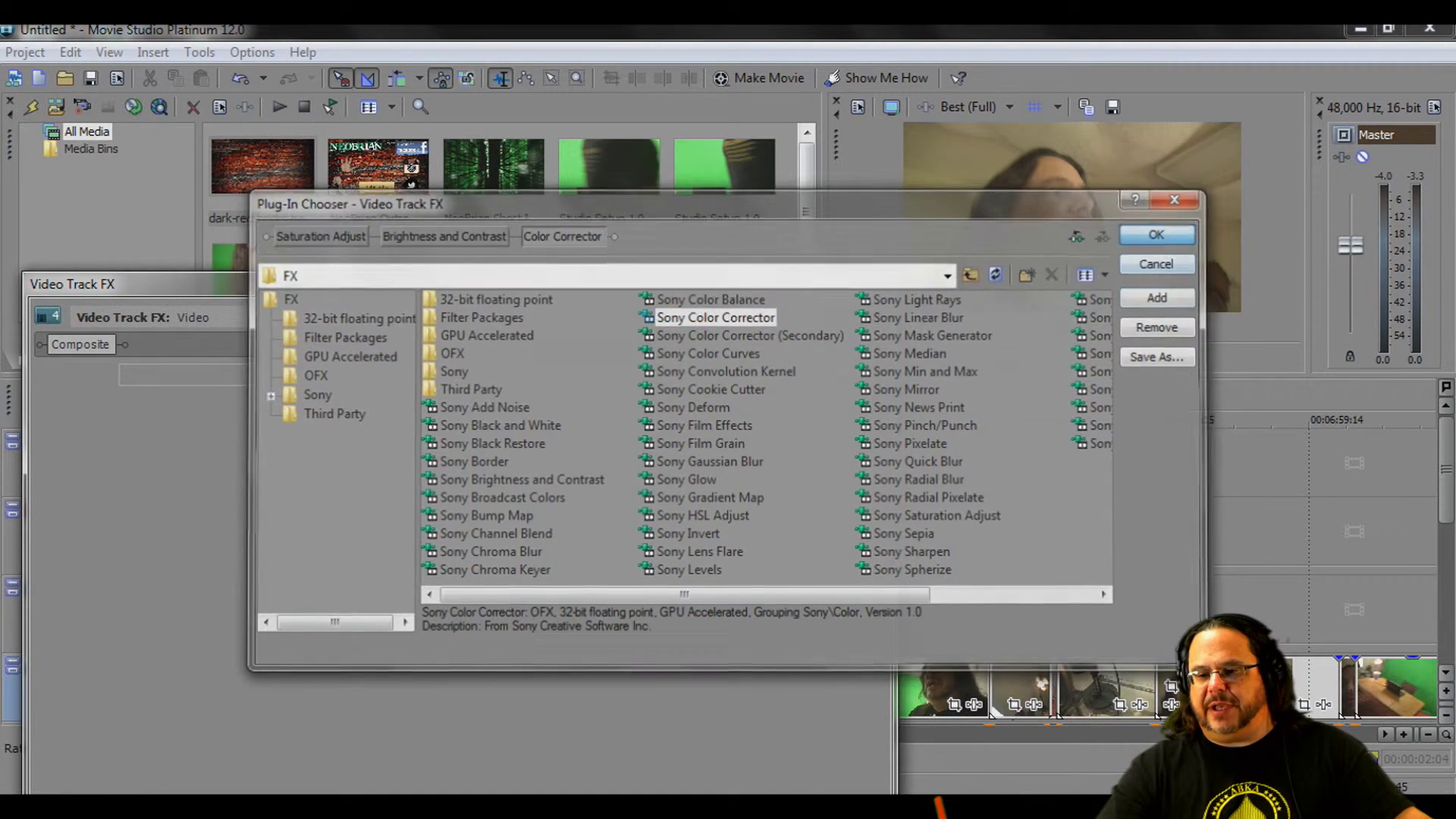
pyautogui.press('Return')
# Set the Video track's Saturation Adjust to amount 0.673, center 0.197 and spread 0.825, trying the extreme values of each first.
pyautogui.moveTo(185, 444); pyautogui.dragTo(241, 503)
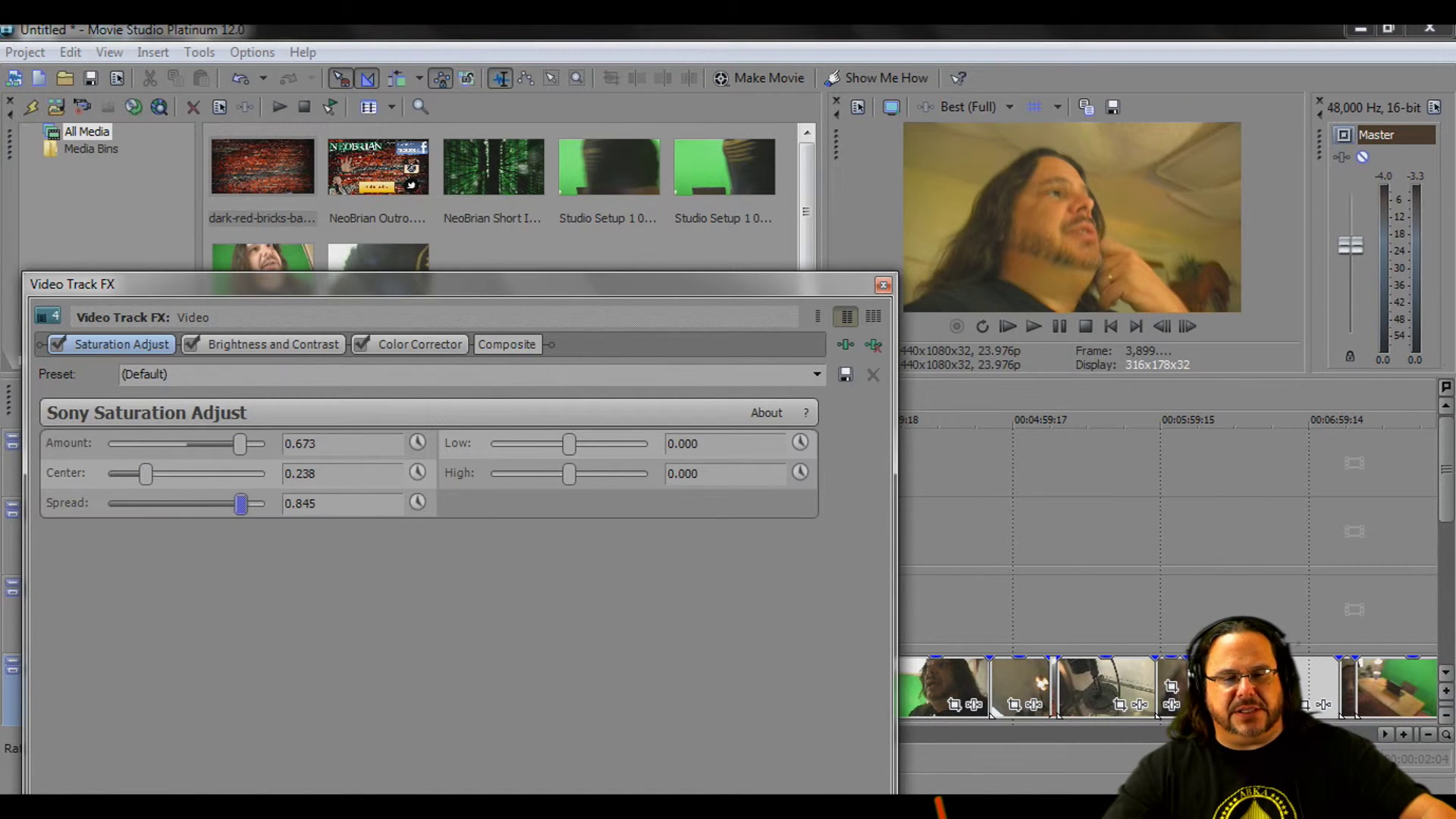
pyautogui.moveTo(240, 444); pyautogui.dragTo(265, 444)
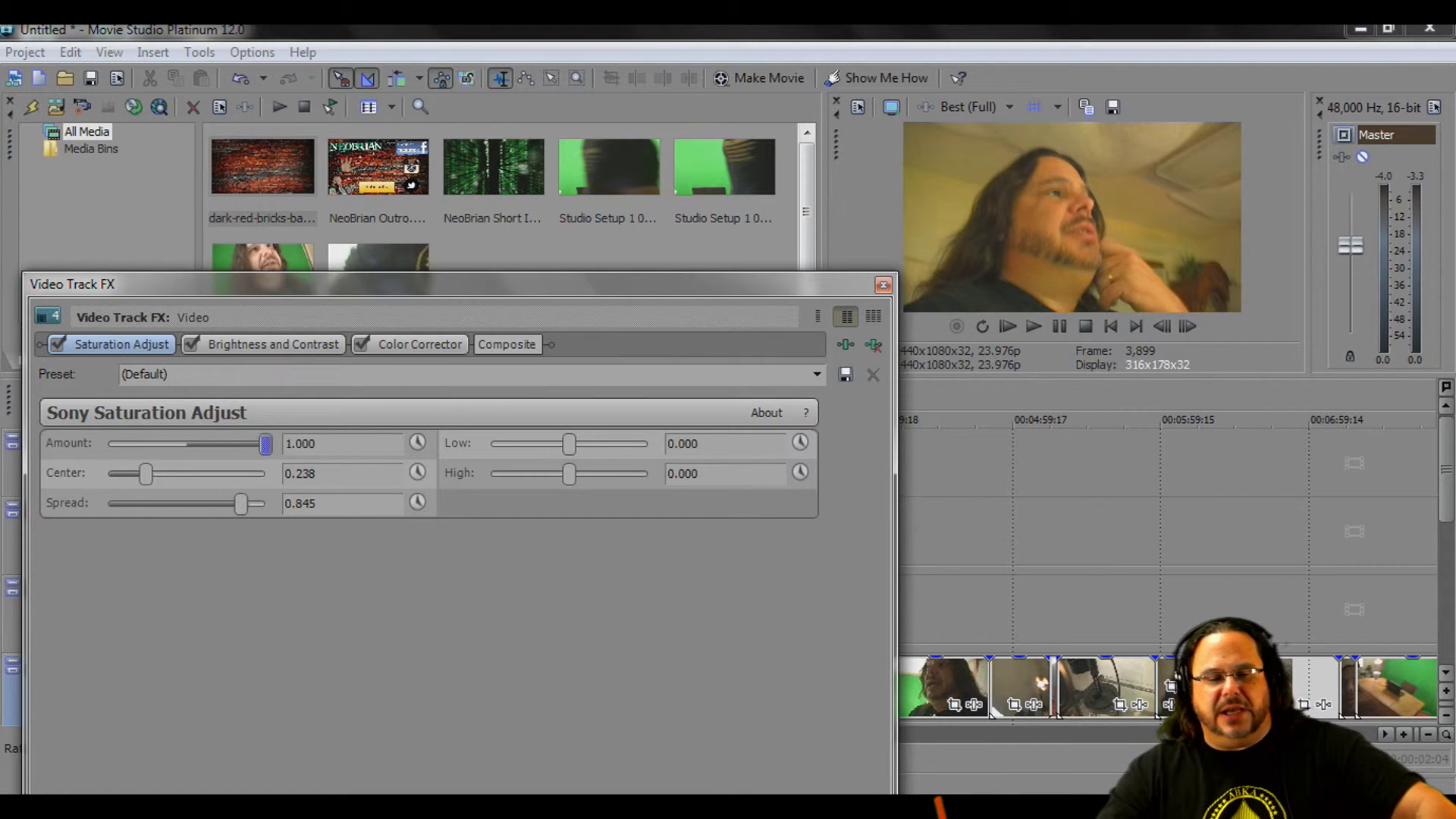
pyautogui.moveTo(146, 474); pyautogui.dragTo(108, 474)
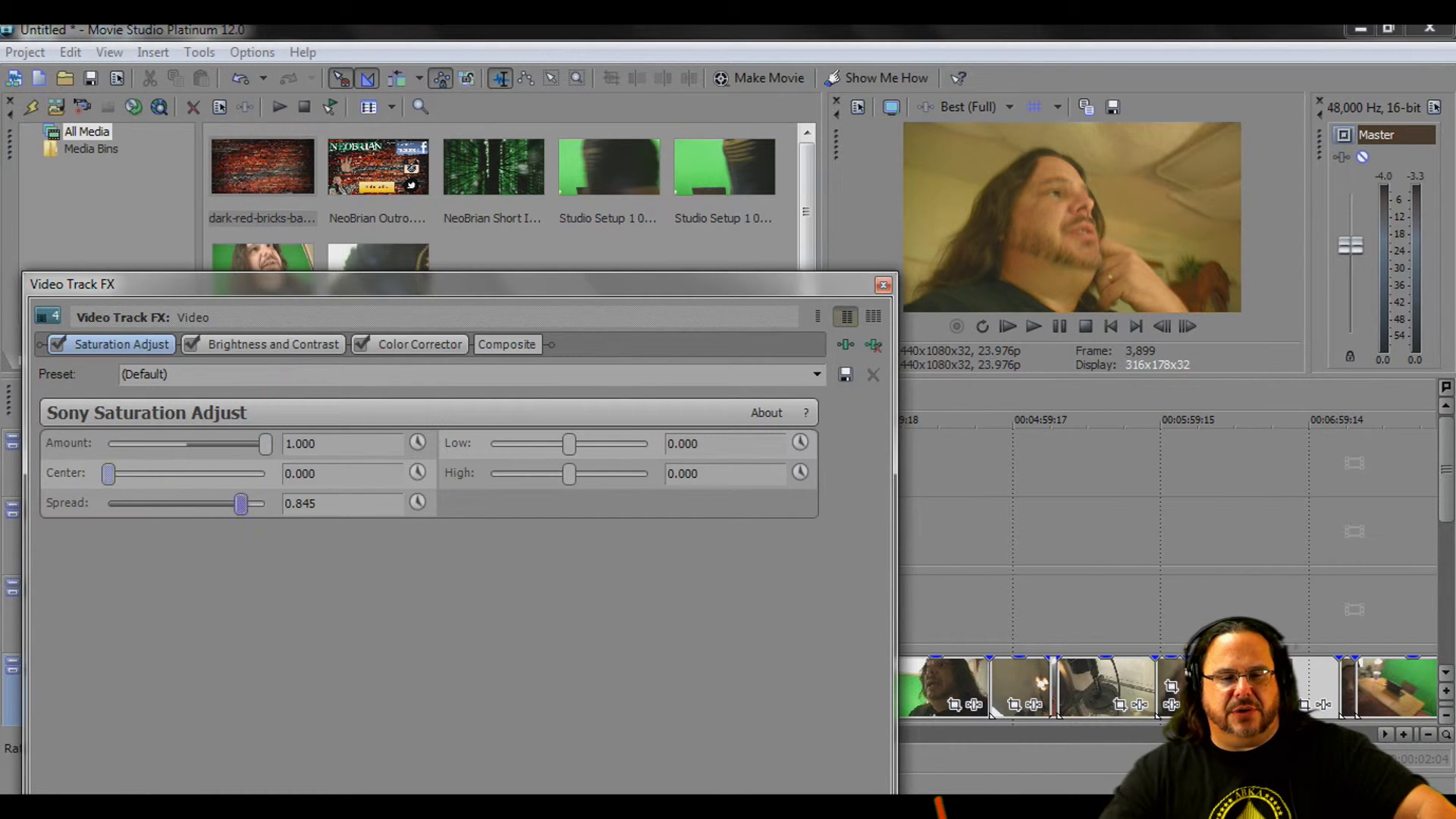
pyautogui.moveTo(241, 504); pyautogui.dragTo(265, 504)
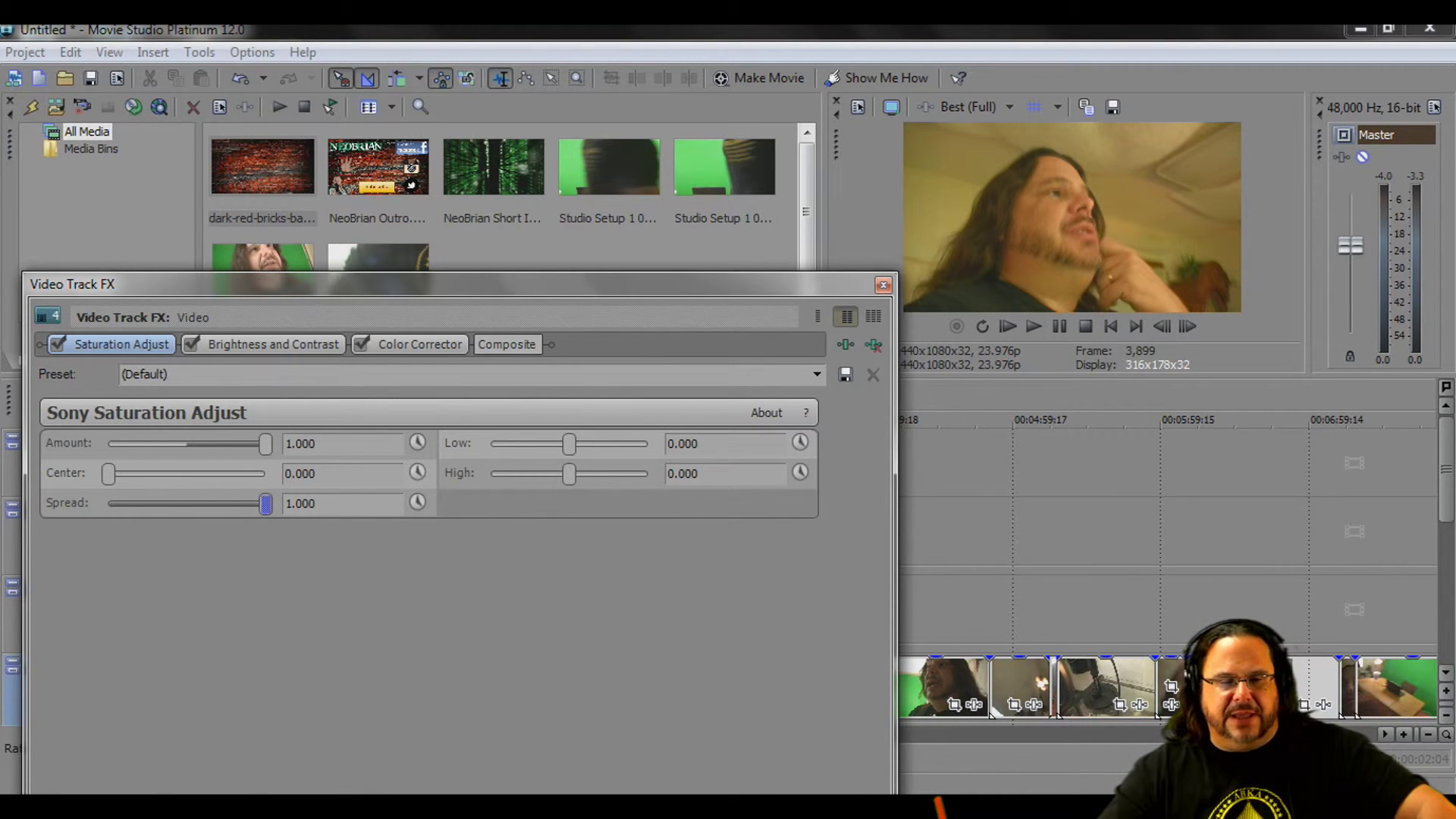
pyautogui.moveTo(266, 443); pyautogui.dragTo(240, 444)
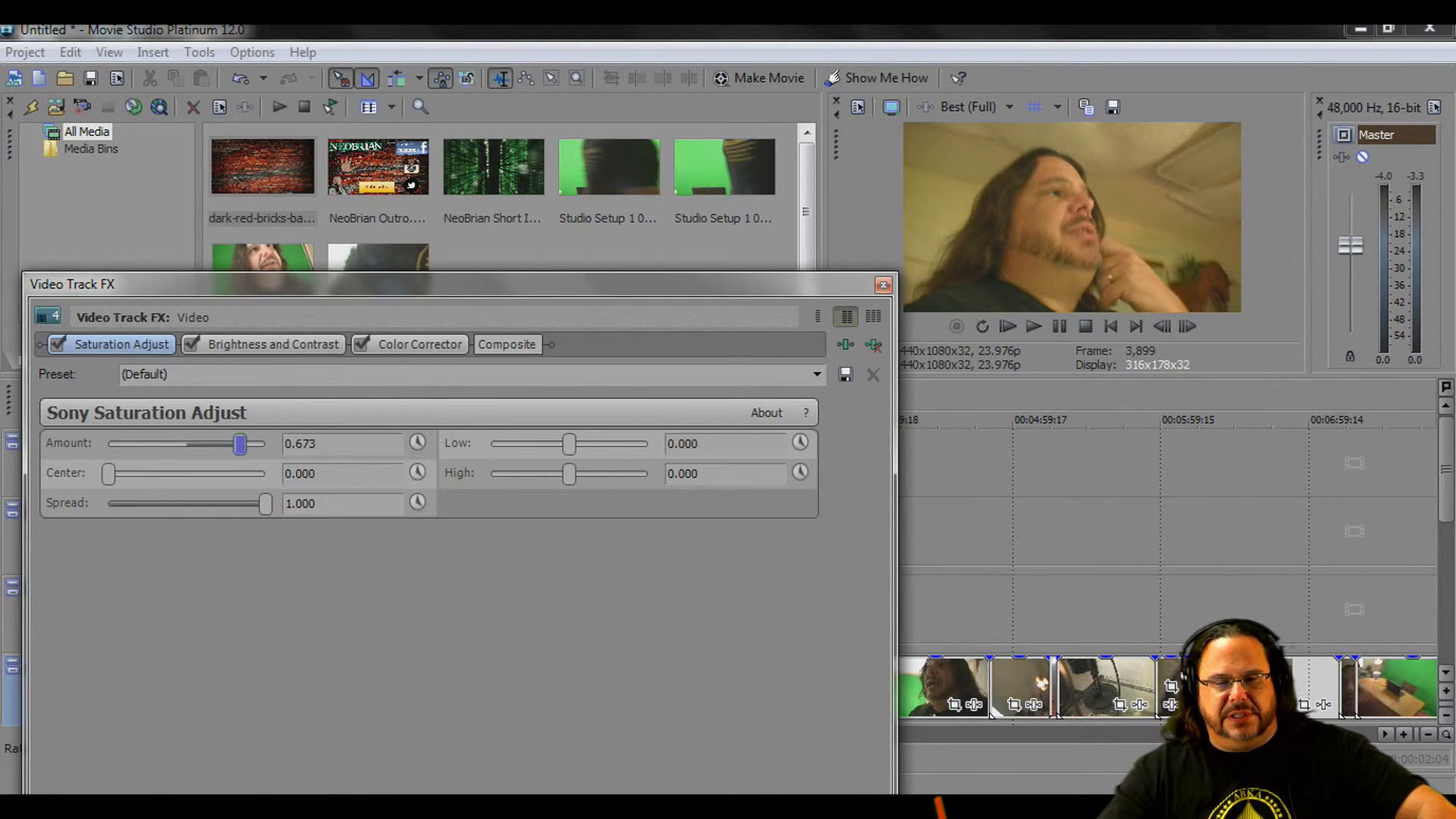
pyautogui.moveTo(108, 474); pyautogui.dragTo(140, 474)
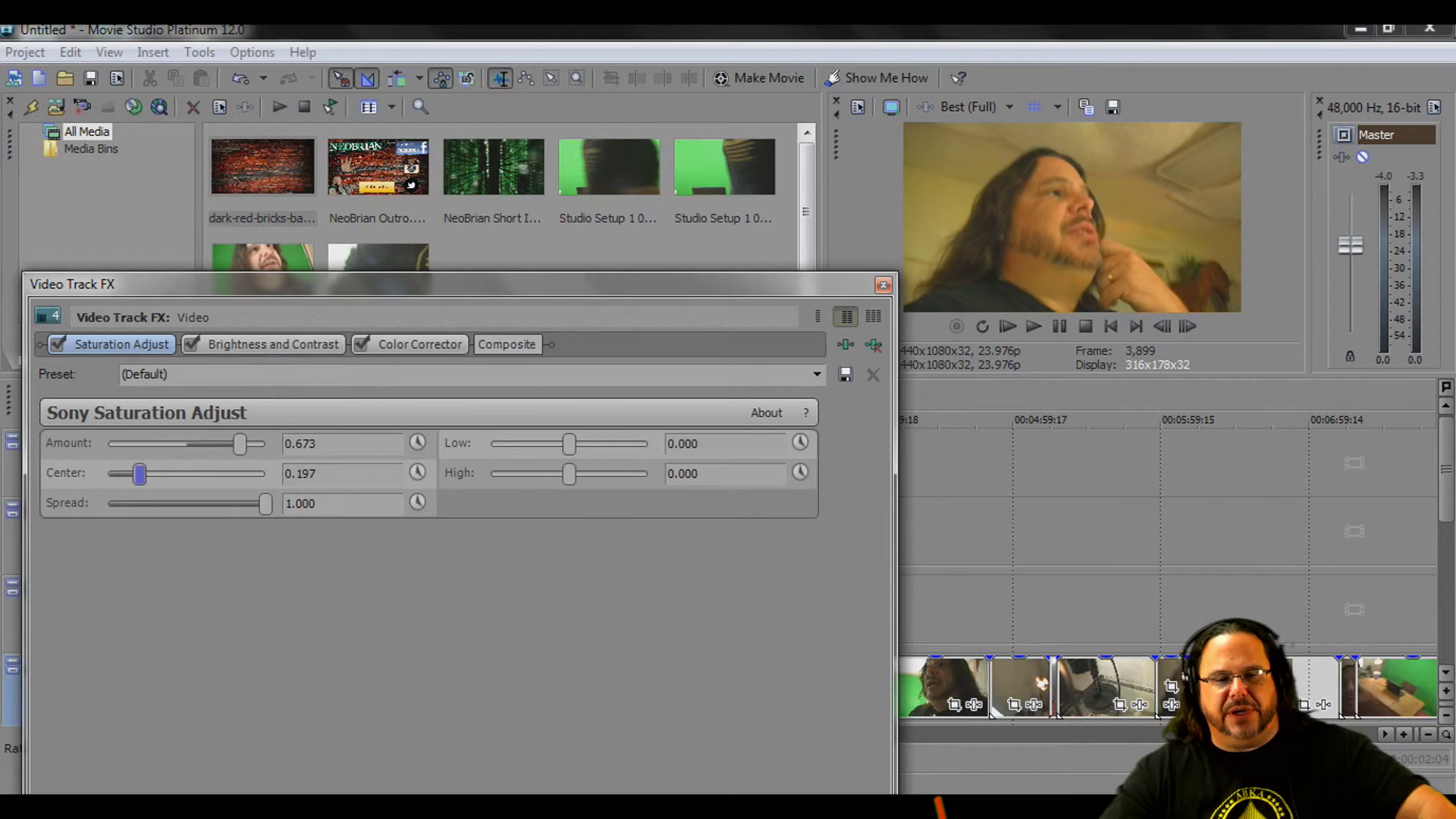
pyautogui.moveTo(265, 504); pyautogui.dragTo(237, 503)
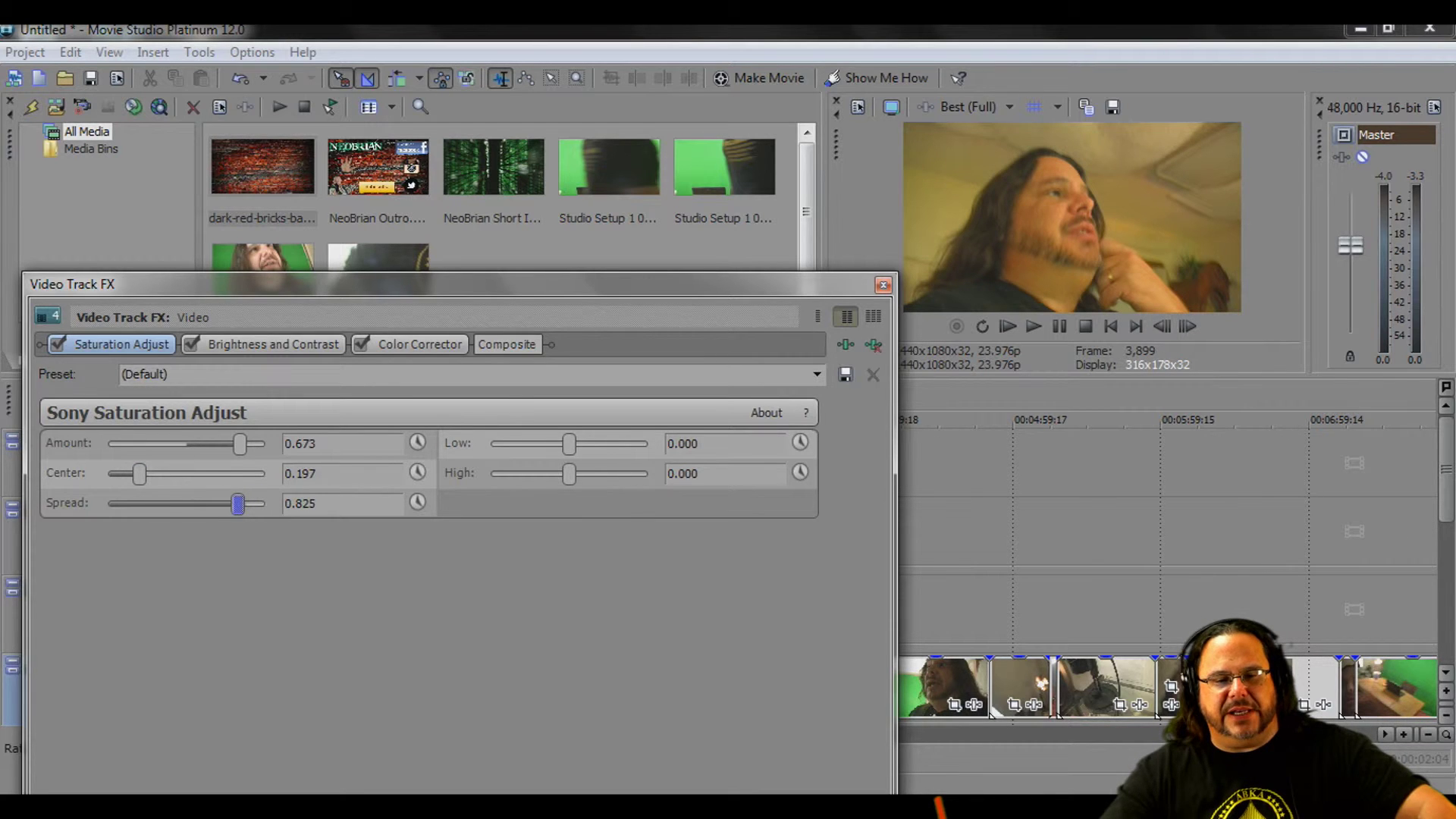
# In the Video track's Brightness and Contrast effect, set brightness to -0.061, contrast to 0.224 and contrast center to 0.449.
pyautogui.click(263, 344)
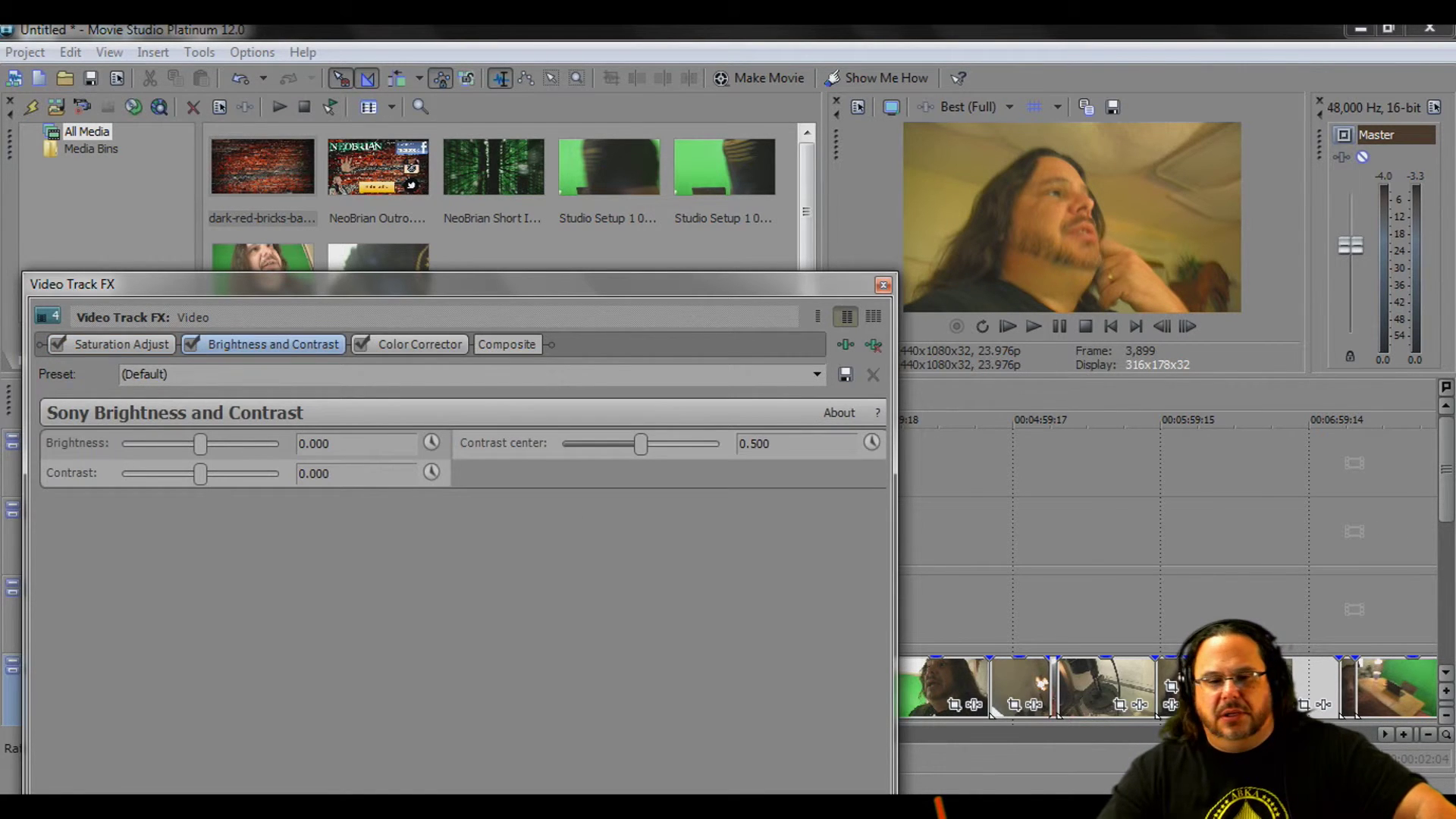
pyautogui.moveTo(200, 443); pyautogui.dragTo(197, 444)
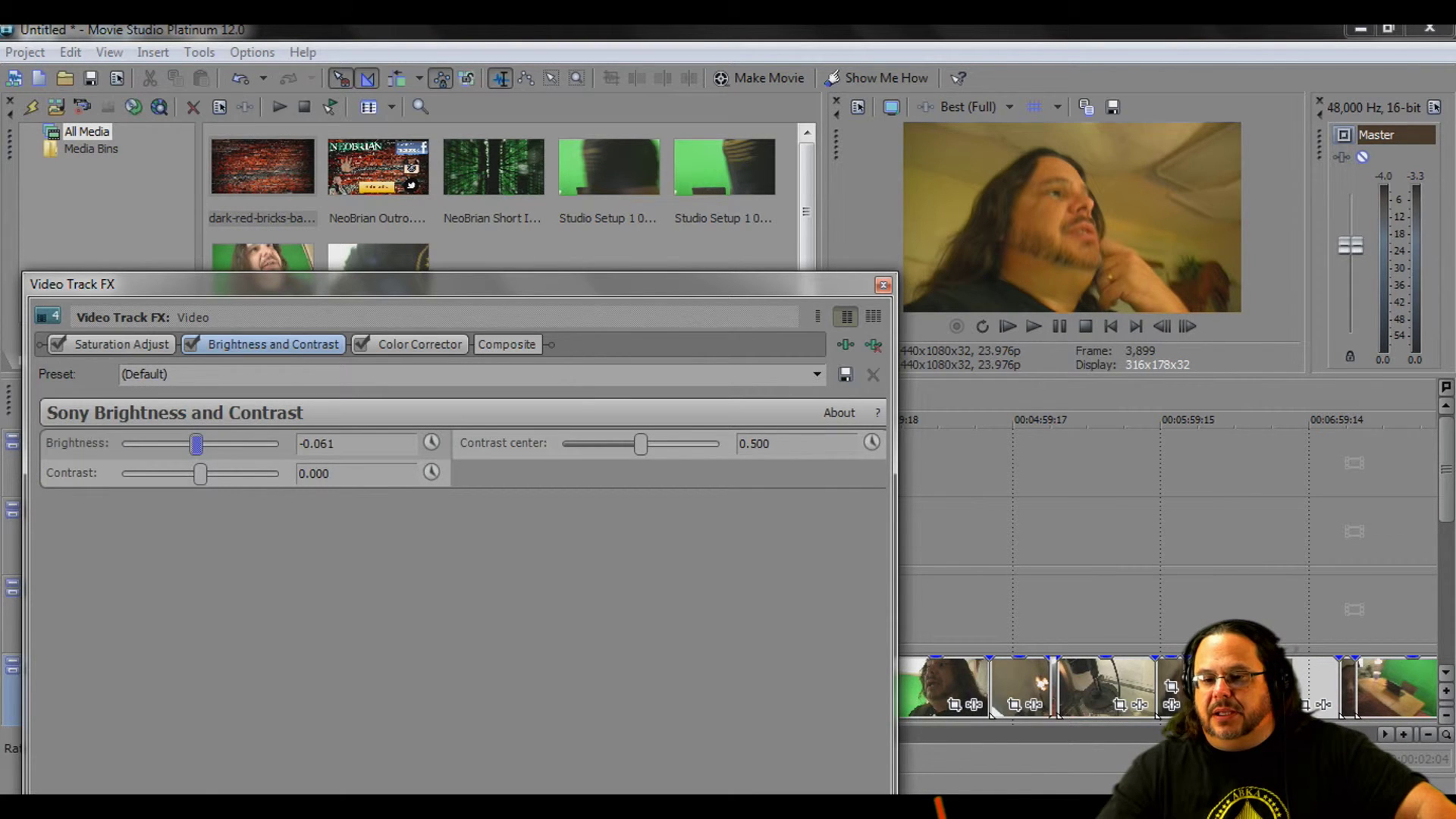
pyautogui.moveTo(201, 473); pyautogui.dragTo(220, 473)
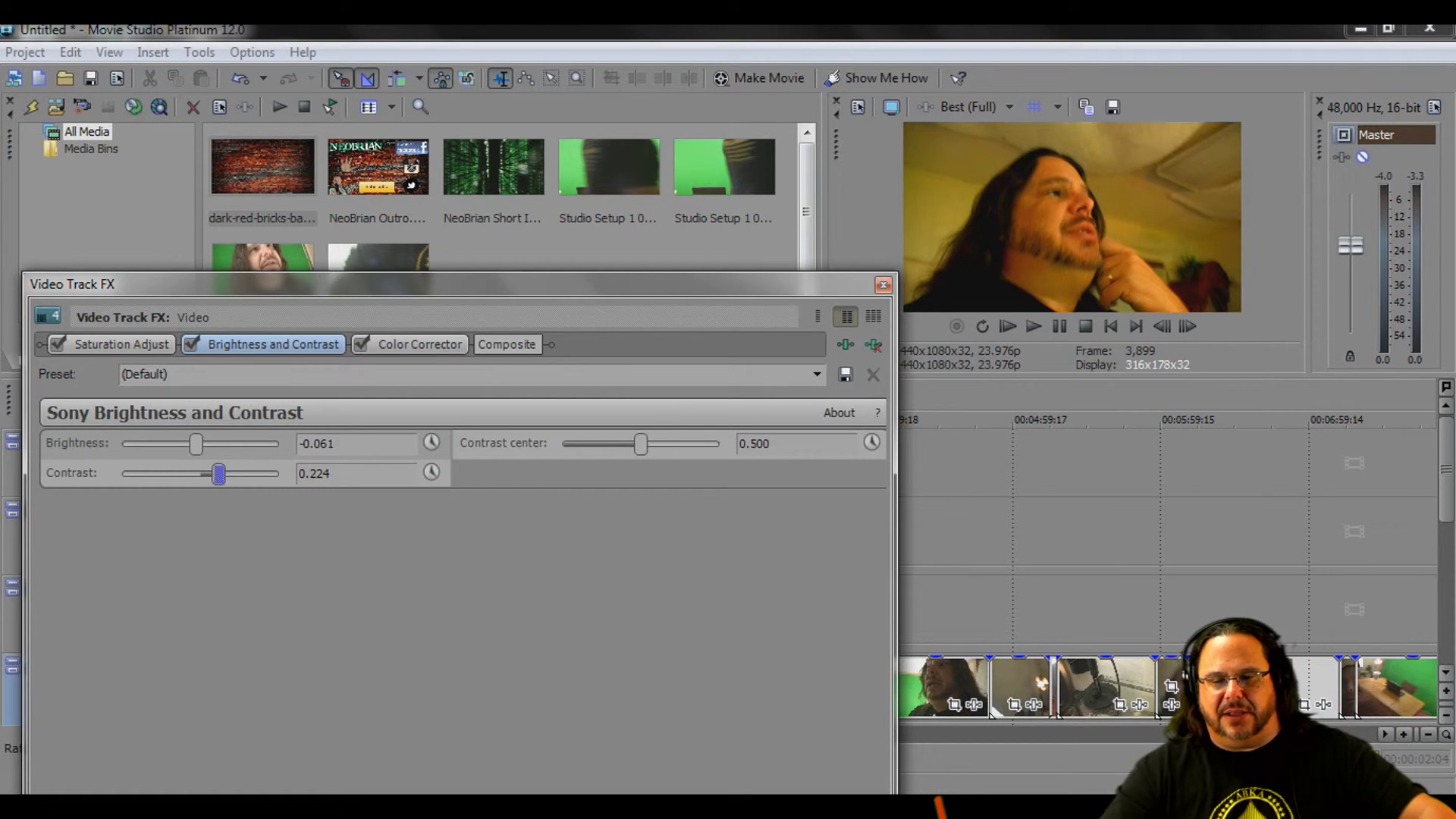
pyautogui.moveTo(641, 443)
pyautogui.mouseDown()
pyautogui.moveTo(590, 444)
pyautogui.moveTo(686, 443)
pyautogui.moveTo(633, 443)
pyautogui.mouseUp()
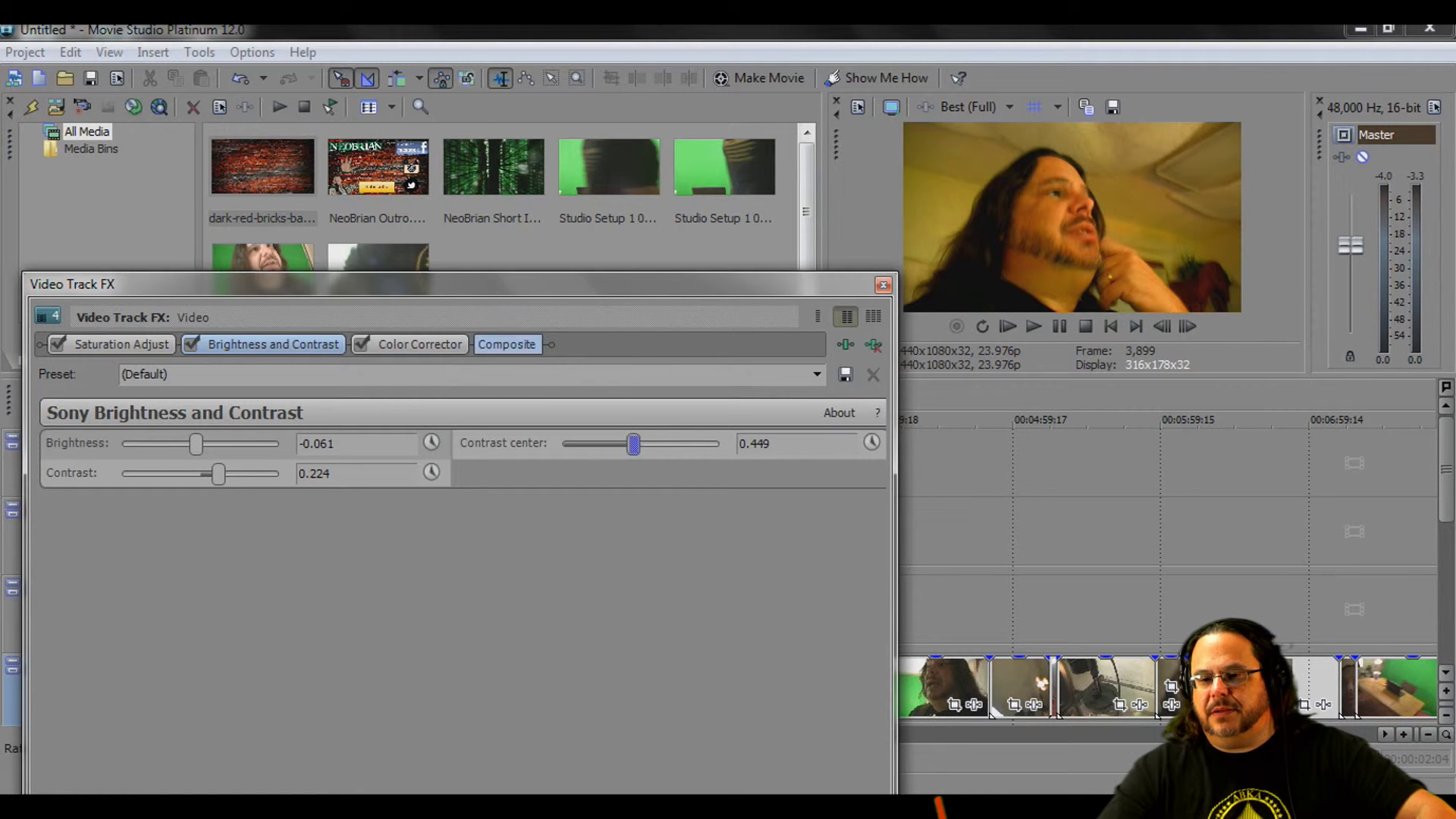
# Shift the Color Corrector wheels to low 307.2° at 0.381, mid 356.4° at 0.194 and high 337.5° at 0.380.
pyautogui.click(420, 345)
pyautogui.click(161, 406)
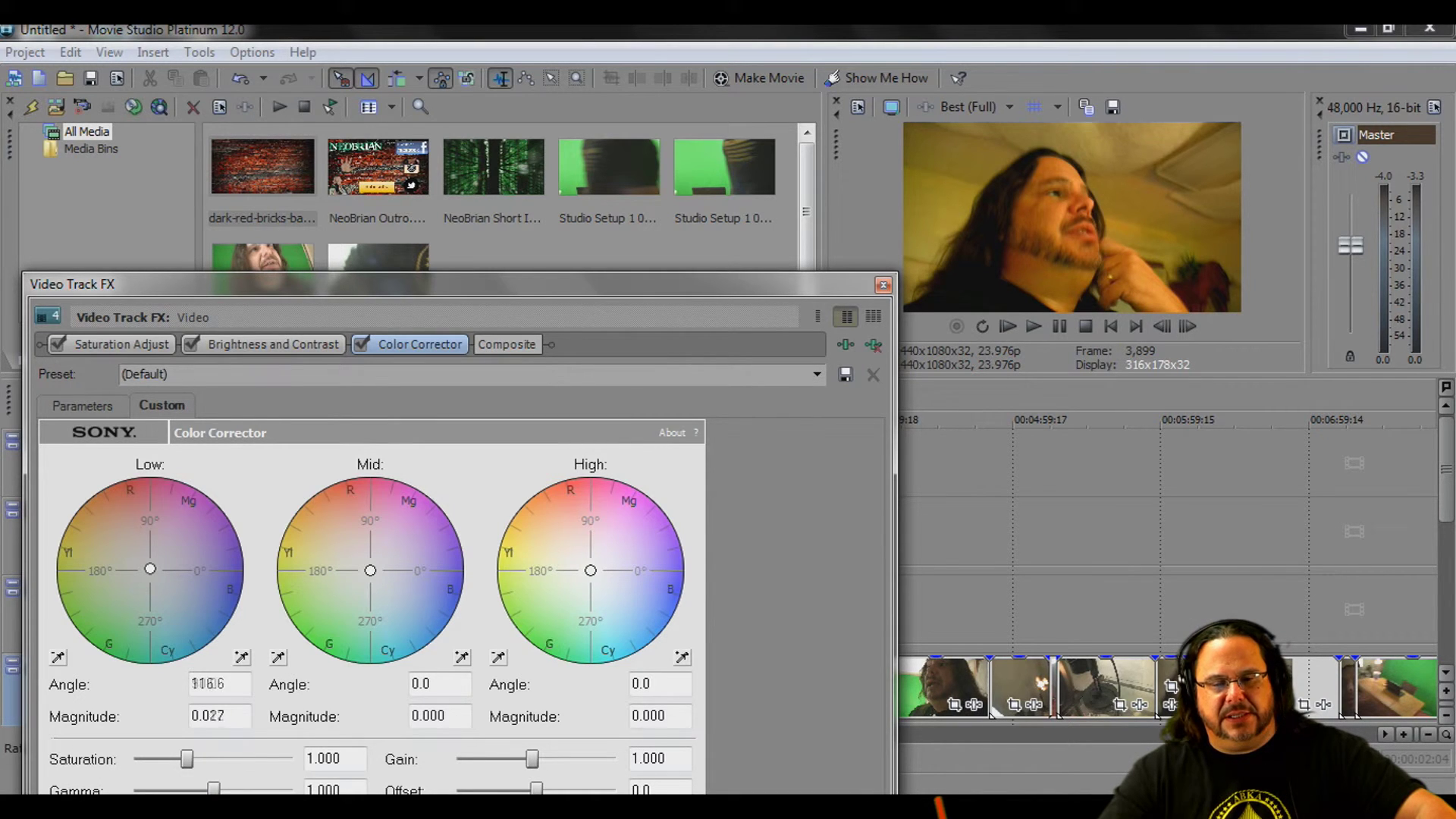
pyautogui.moveTo(151, 568)
pyautogui.mouseDown()
pyautogui.moveTo(169, 579)
pyautogui.moveTo(169, 555)
pyautogui.mouseUp()
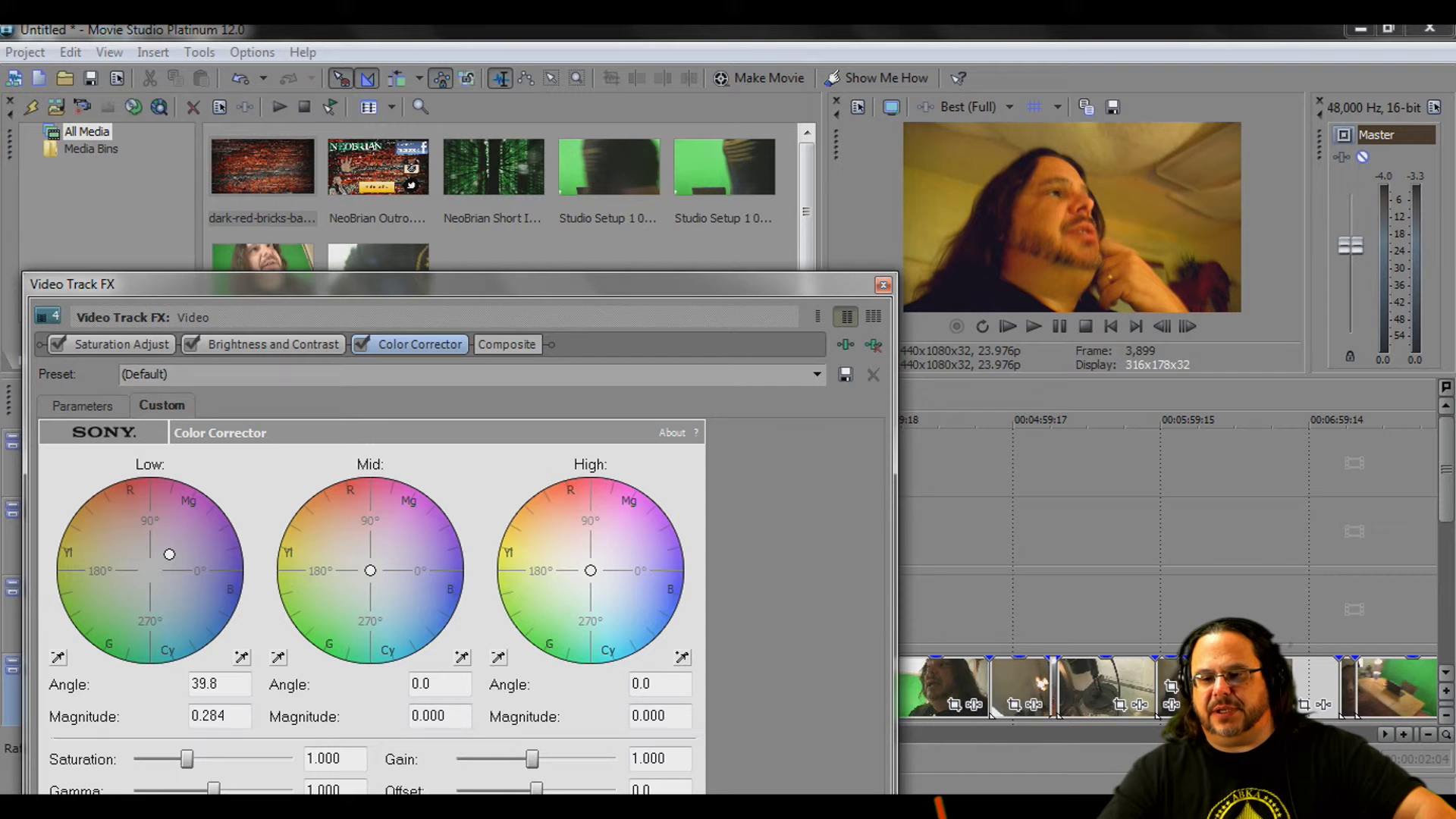
pyautogui.moveTo(169, 564); pyautogui.dragTo(170, 596)
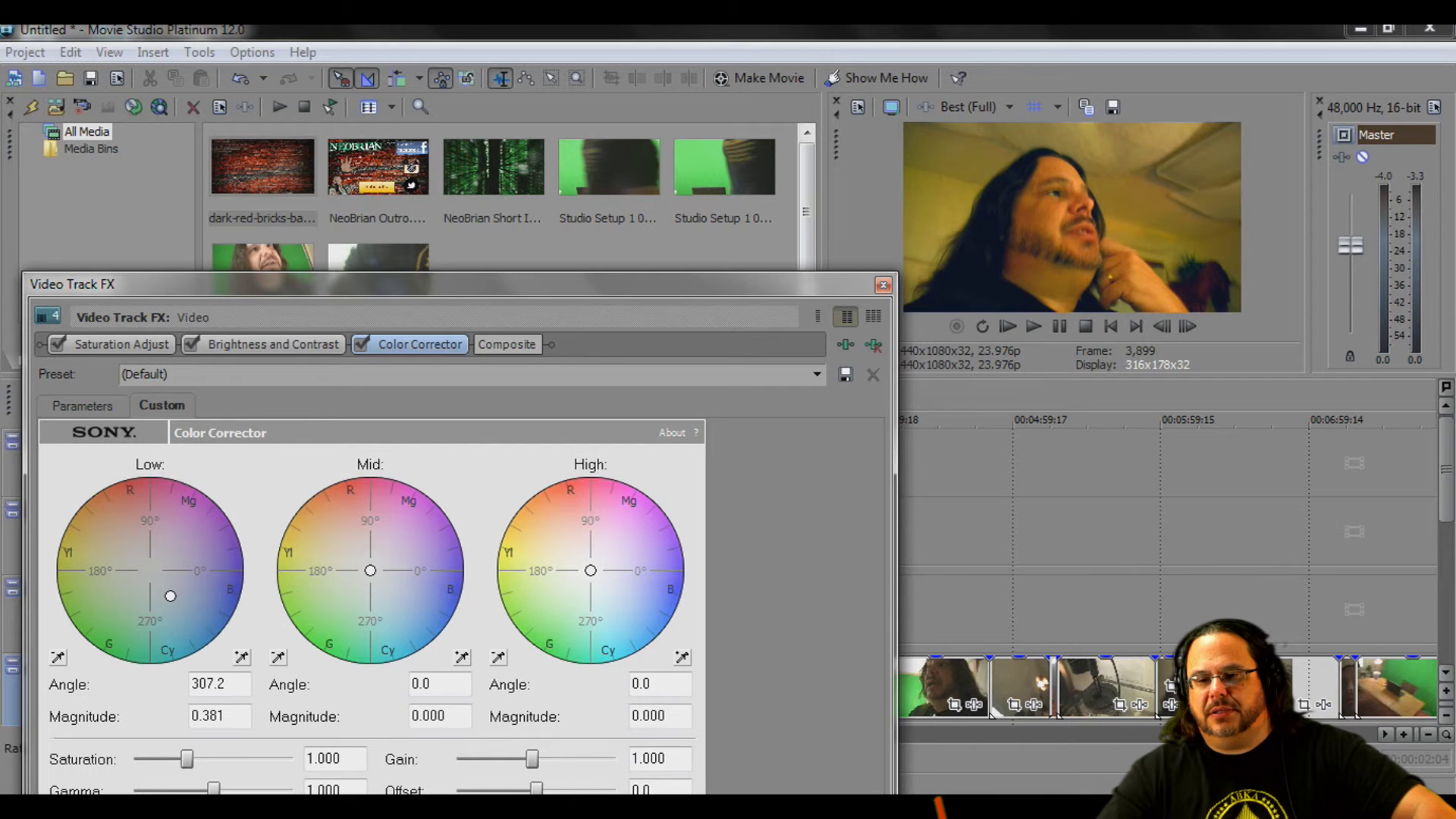
pyautogui.moveTo(370, 571)
pyautogui.mouseDown()
pyautogui.moveTo(388, 584)
pyautogui.moveTo(400, 546)
pyautogui.moveTo(390, 578)
pyautogui.moveTo(344, 593)
pyautogui.moveTo(386, 572)
pyautogui.mouseUp()
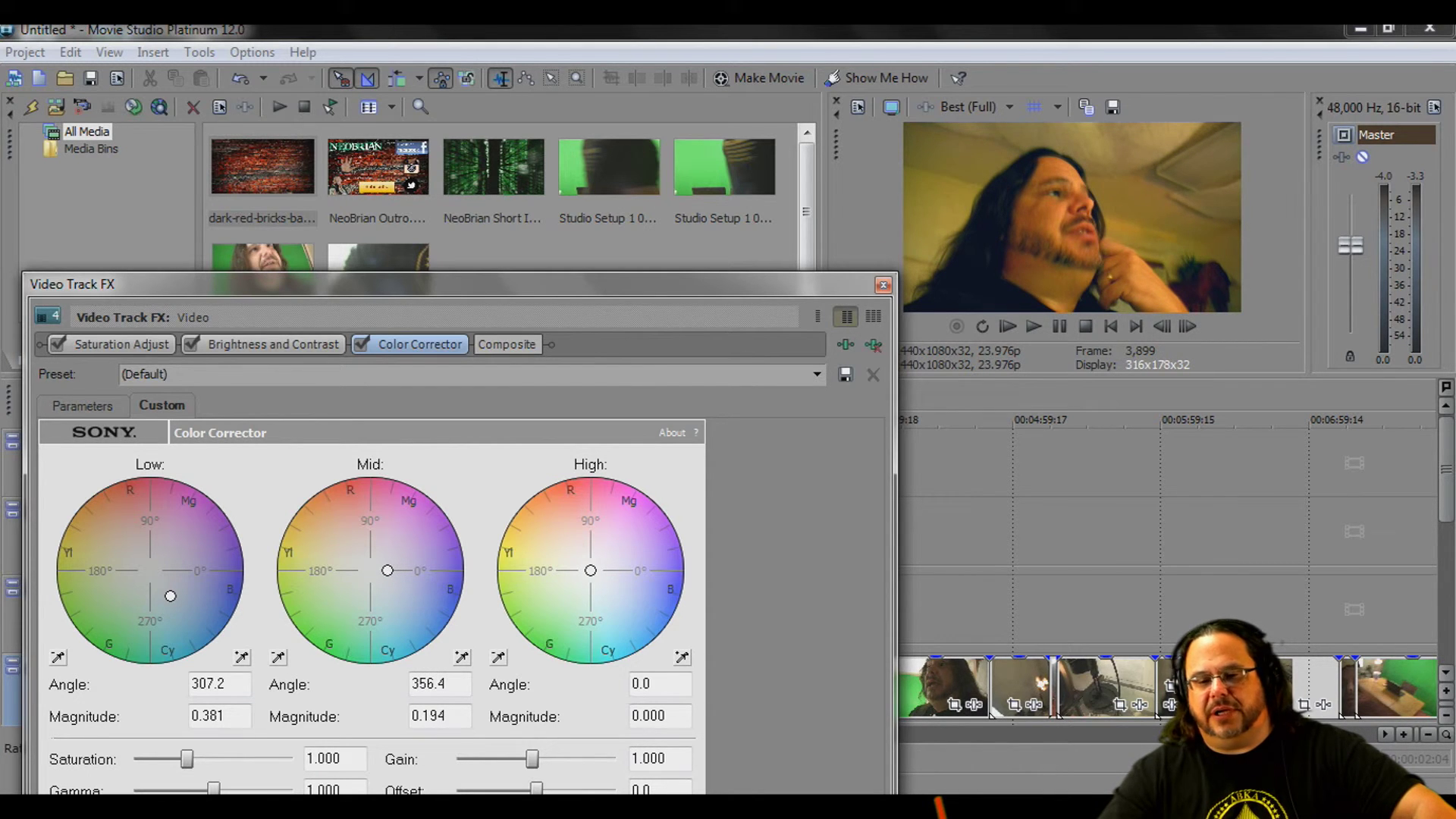
pyautogui.moveTo(590, 570); pyautogui.dragTo(622, 565)
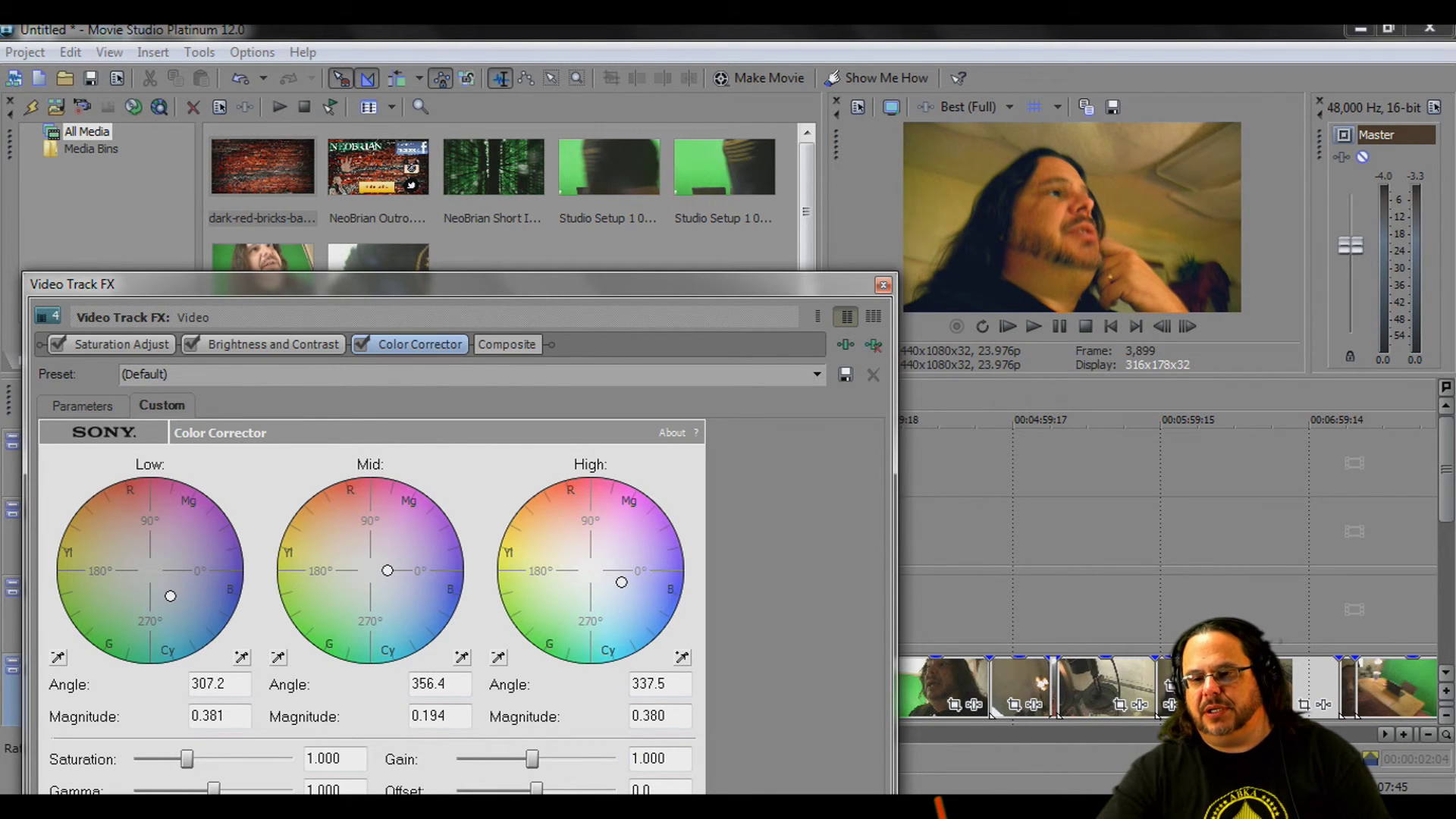
pyautogui.click(883, 285)
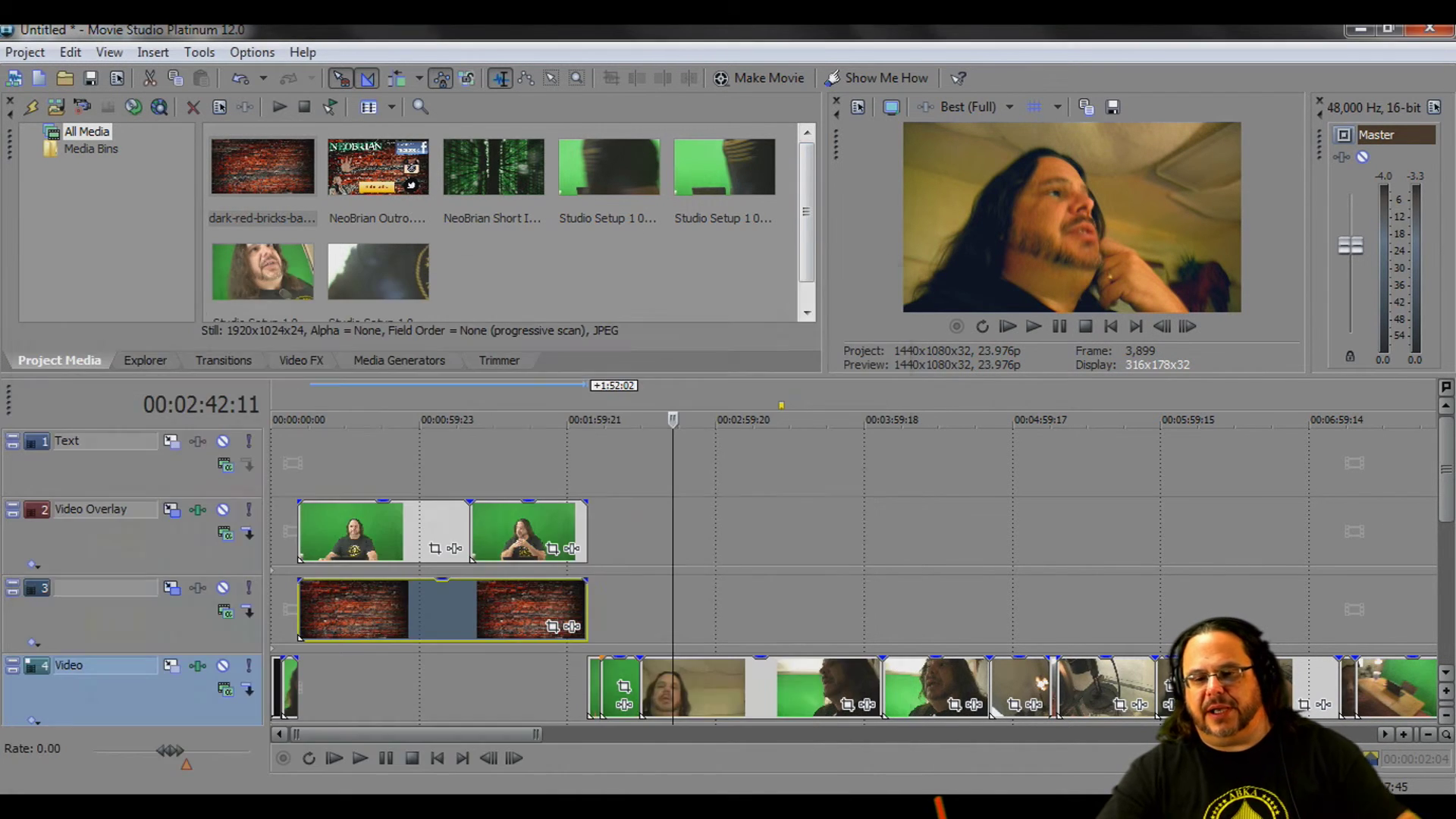
# Check the color grading on clips along the Video track up to 00:07:26:19, and look over the remaining clips and audio tracks.
pyautogui.click(1013, 419)
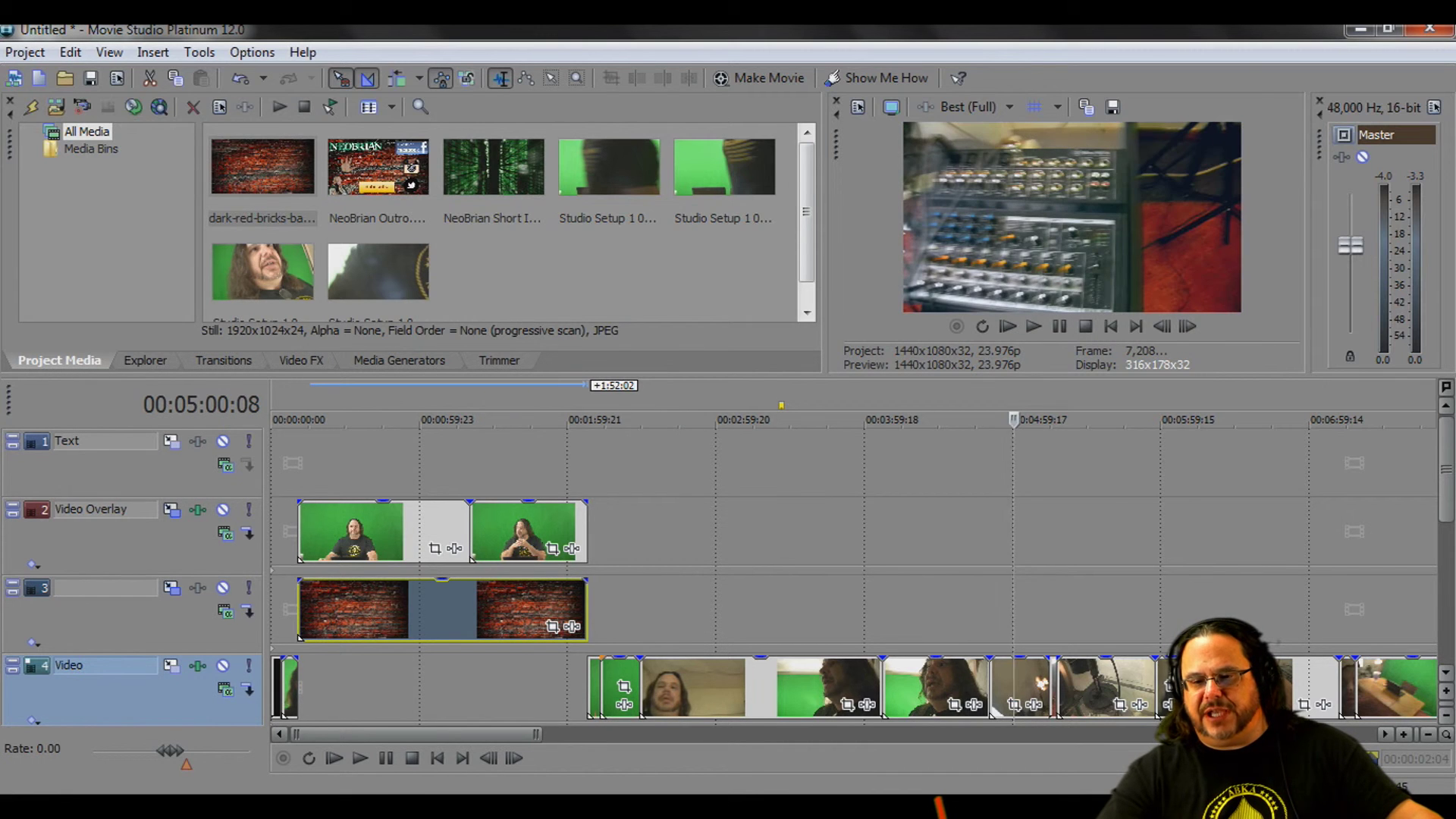
pyautogui.click(1103, 416)
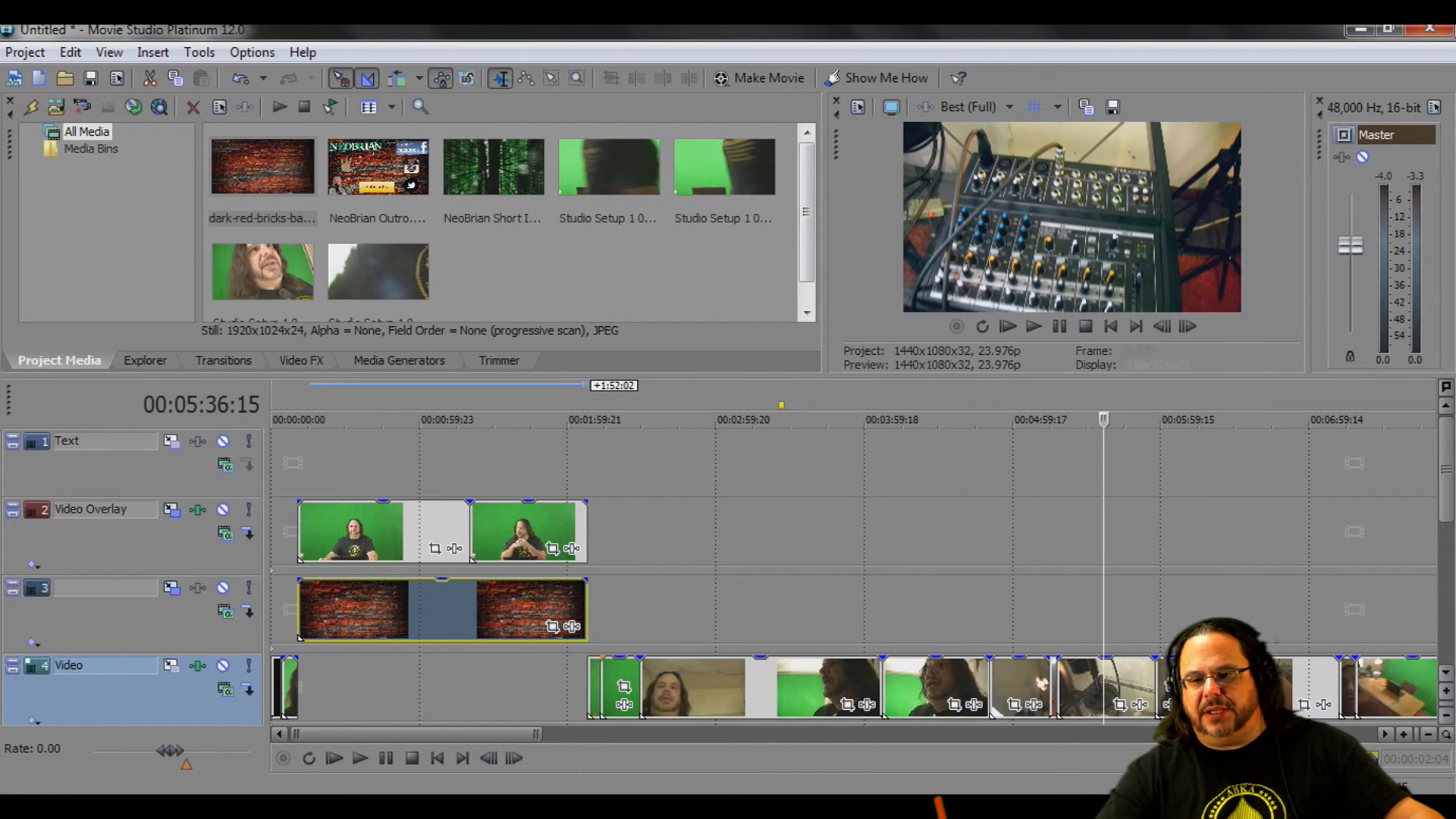
pyautogui.click(1187, 417)
pyautogui.click(1355, 418)
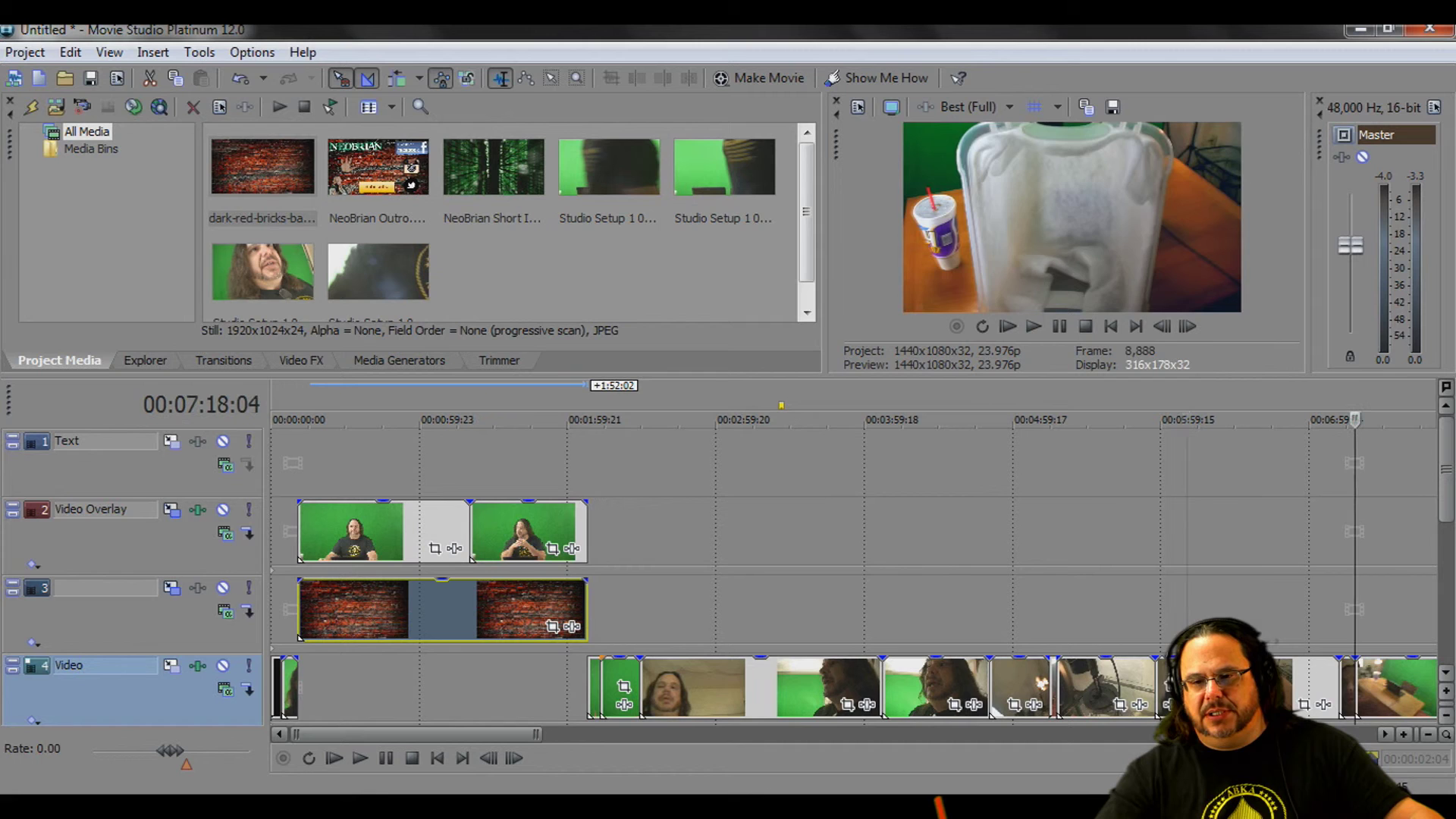
pyautogui.click(1376, 417)
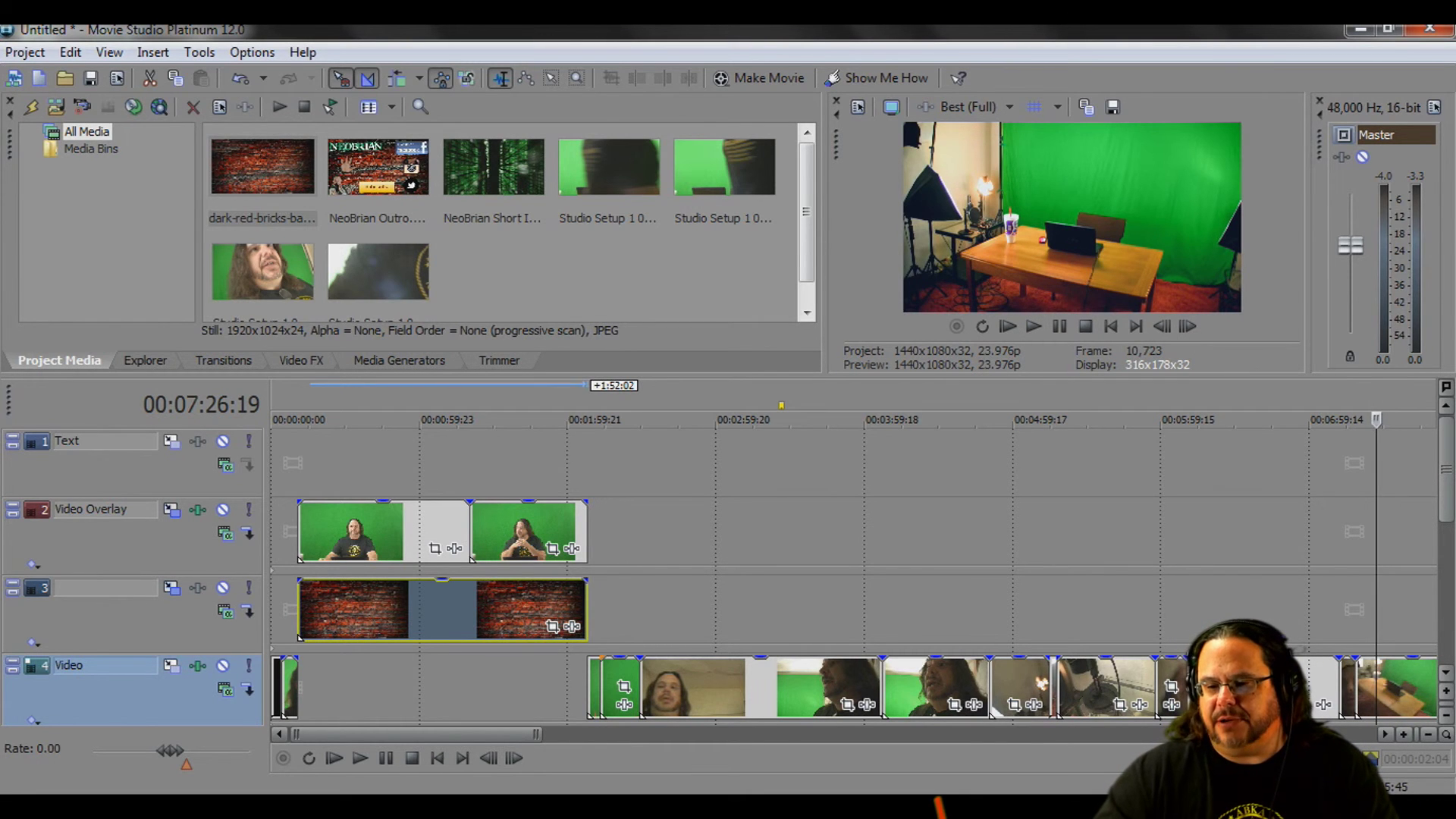
pyautogui.scroll(-1, 854, 577)
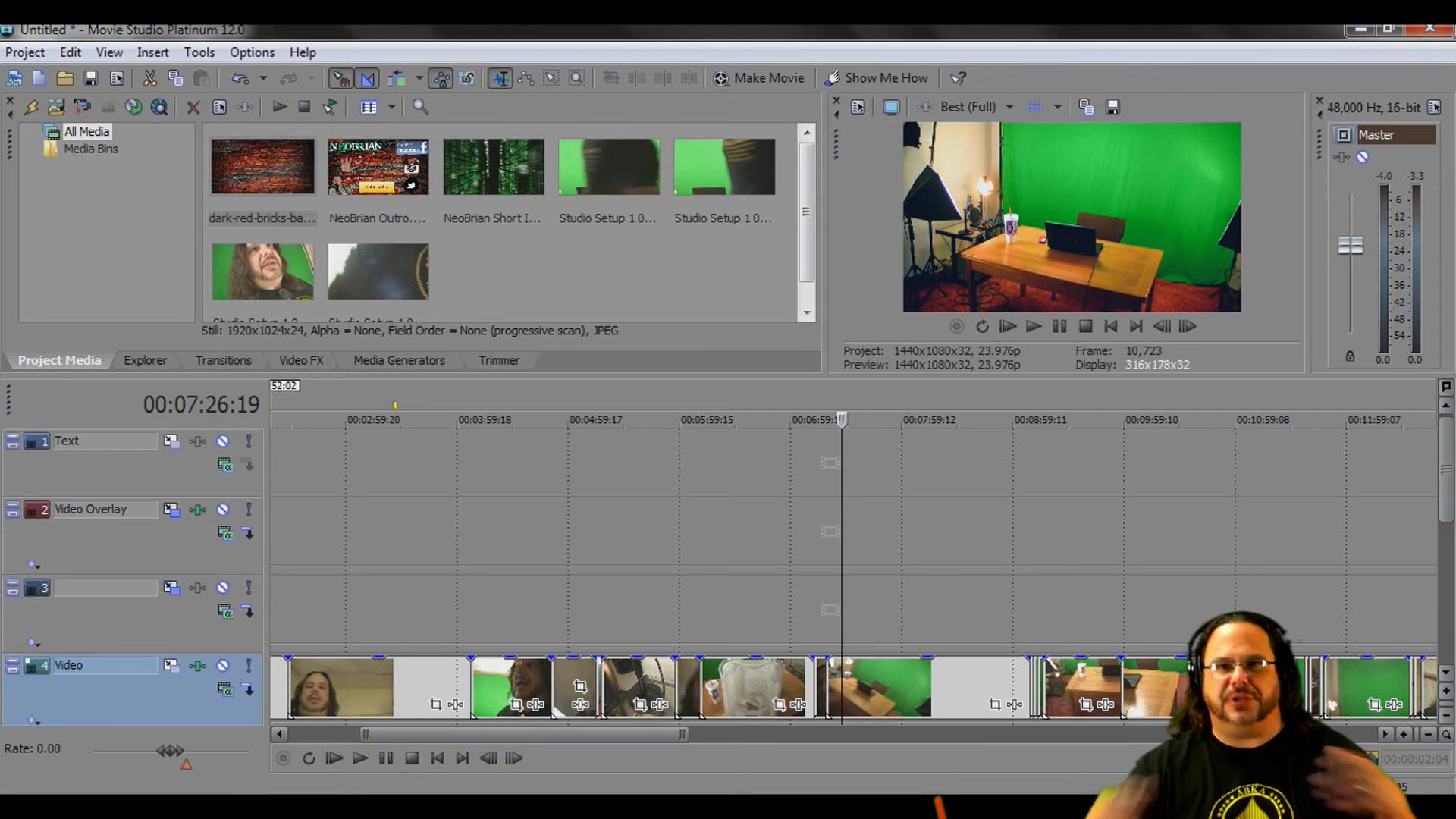
pyautogui.scroll(-1, 854, 576)
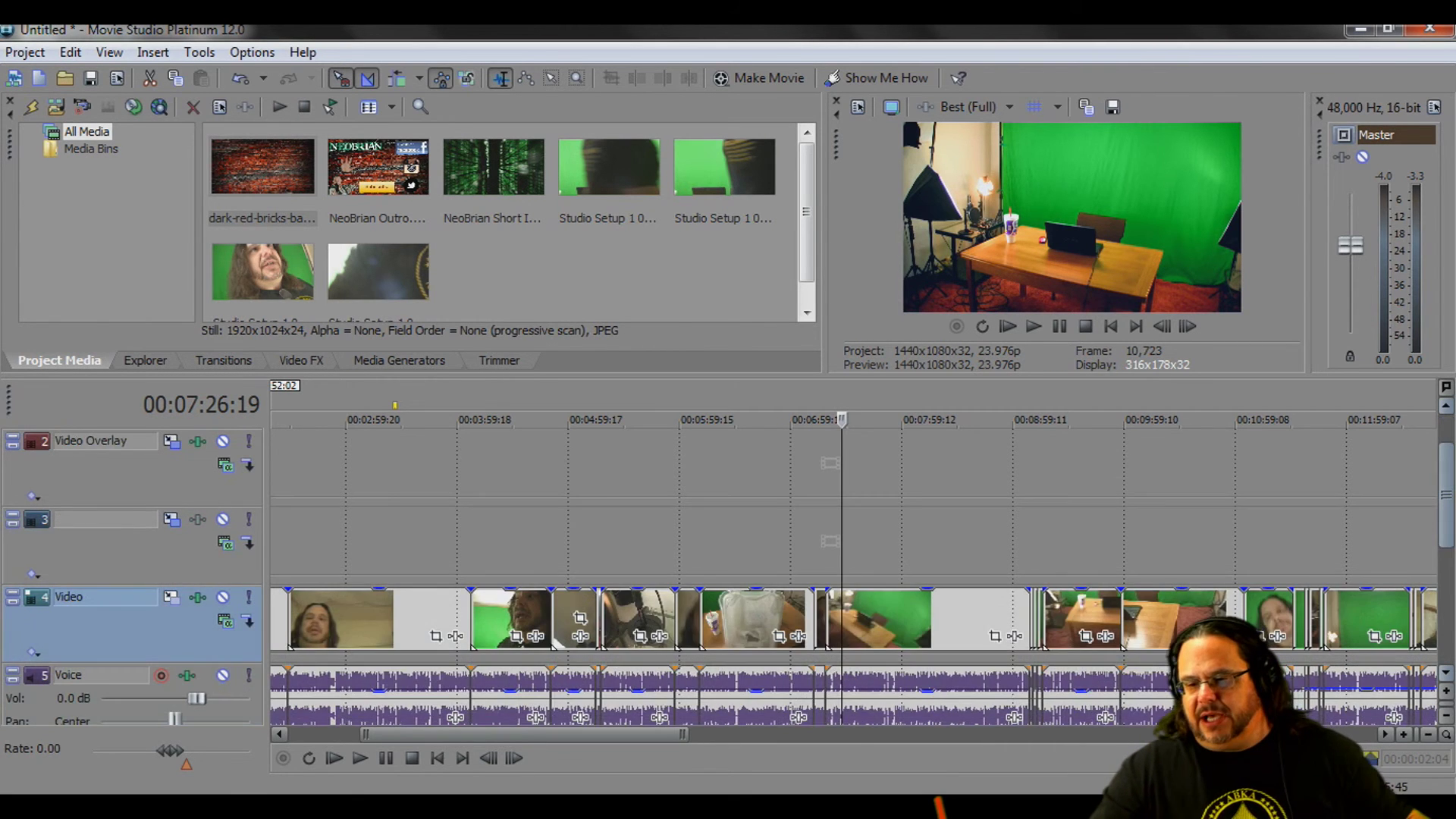
pyautogui.scroll(-1, 854, 577)
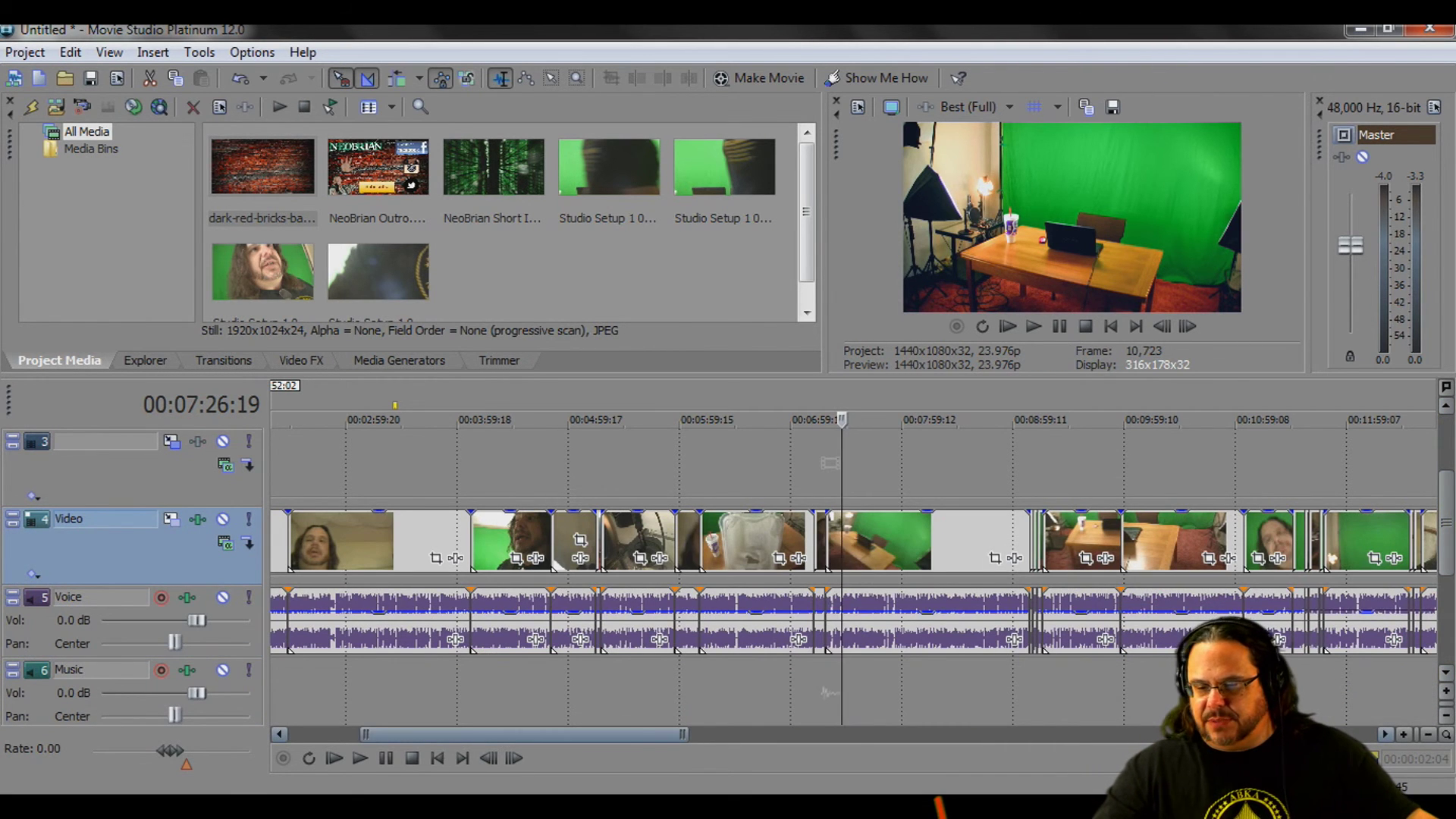
pyautogui.hscroll(10, 853, 576)
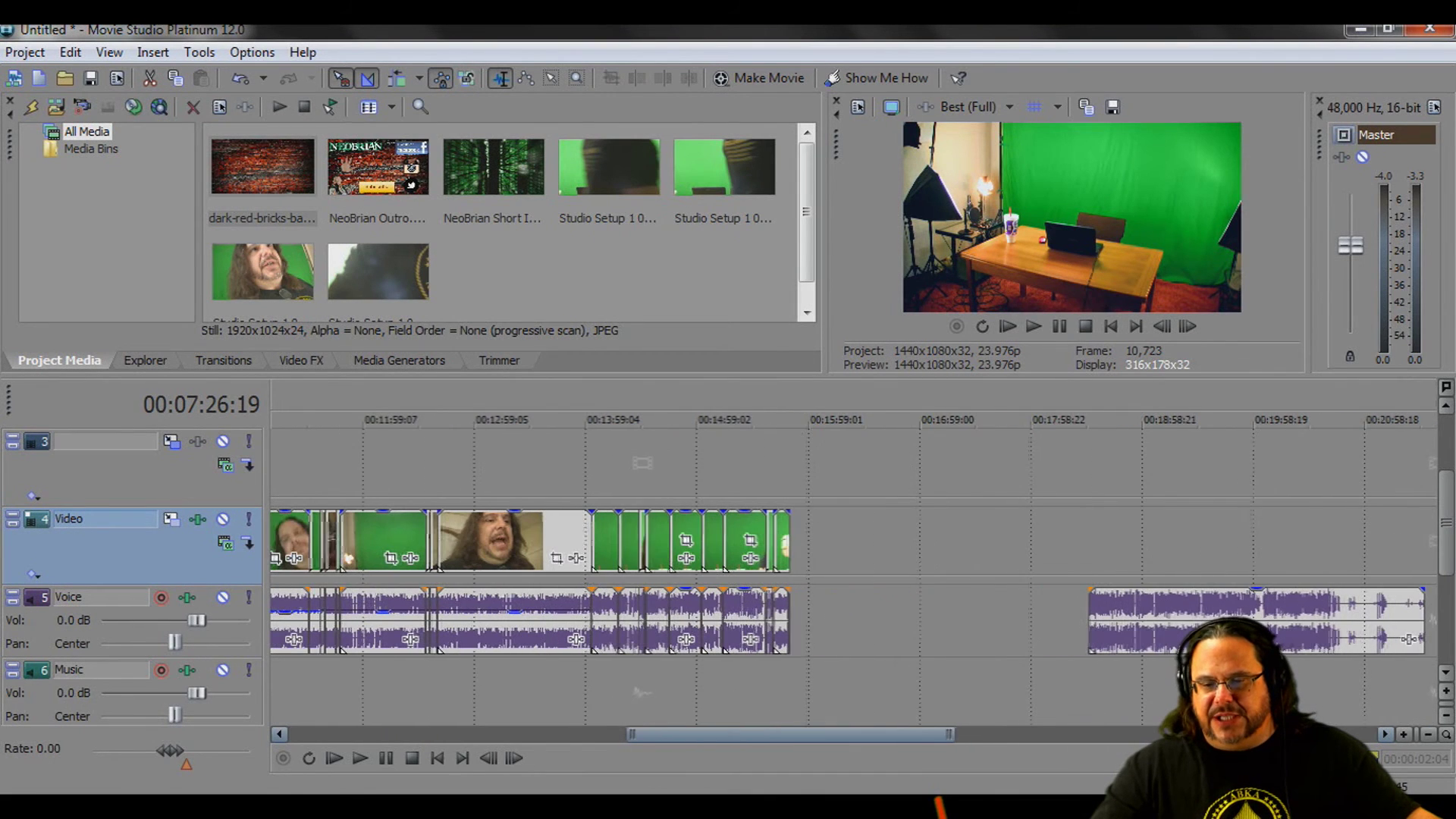